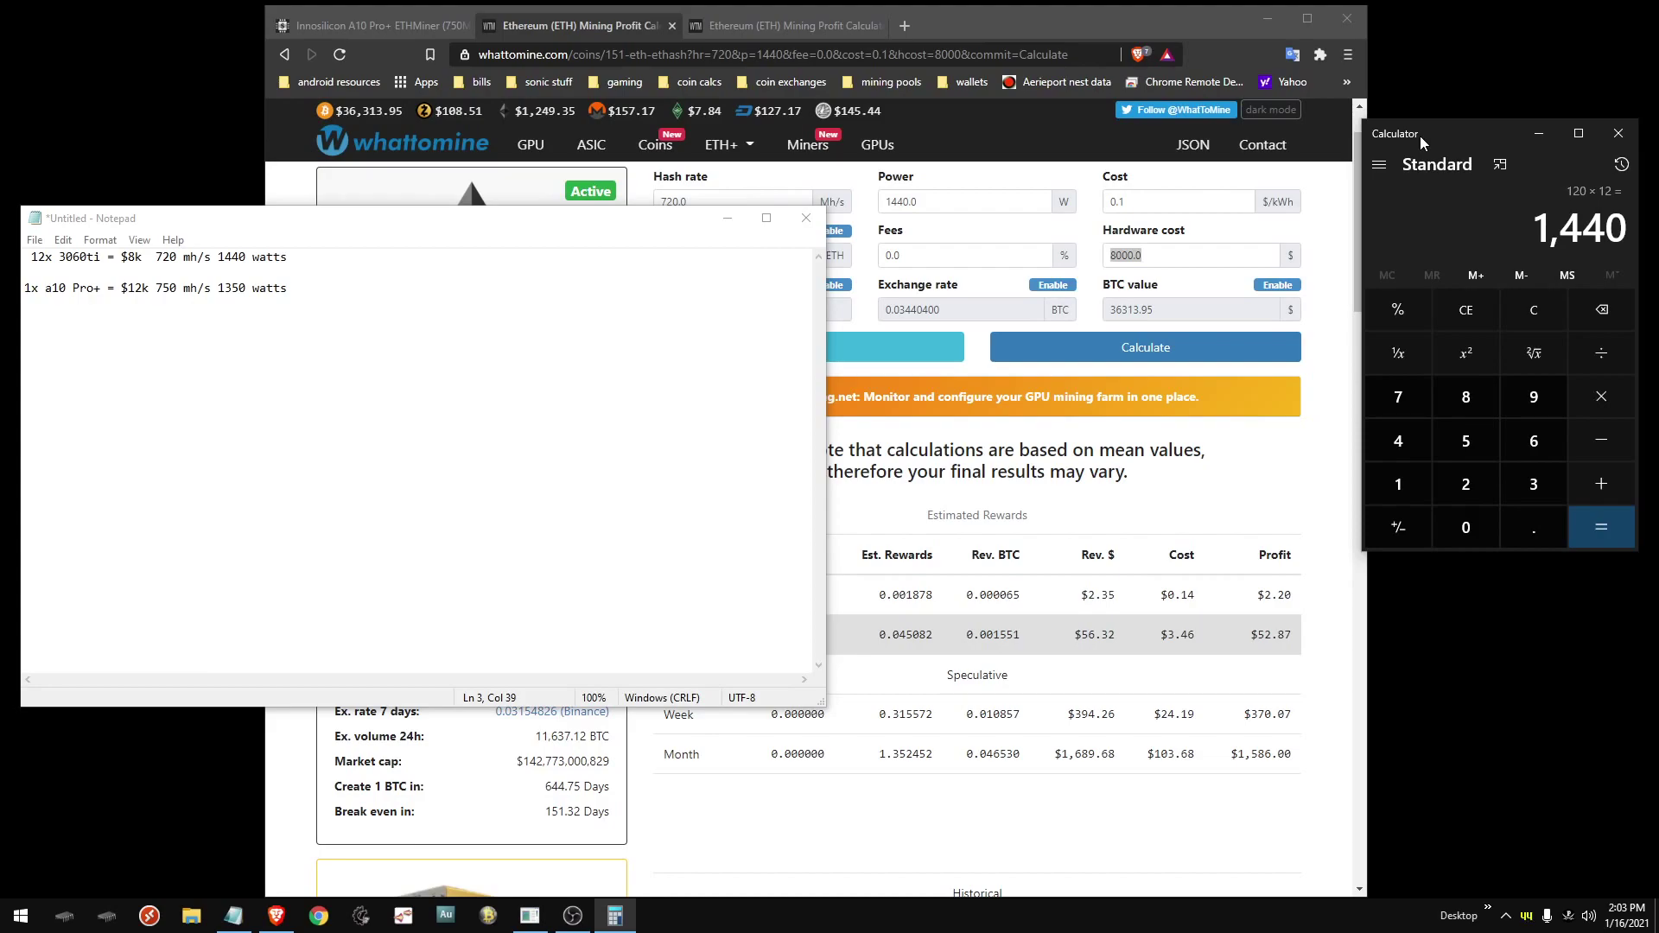
Step: Move the Calculator aside and bring forward WhatToMine's 720 Mh/s, 1440 W, $8000 Ethereum results
drag(1422, 139, 1422, 172)
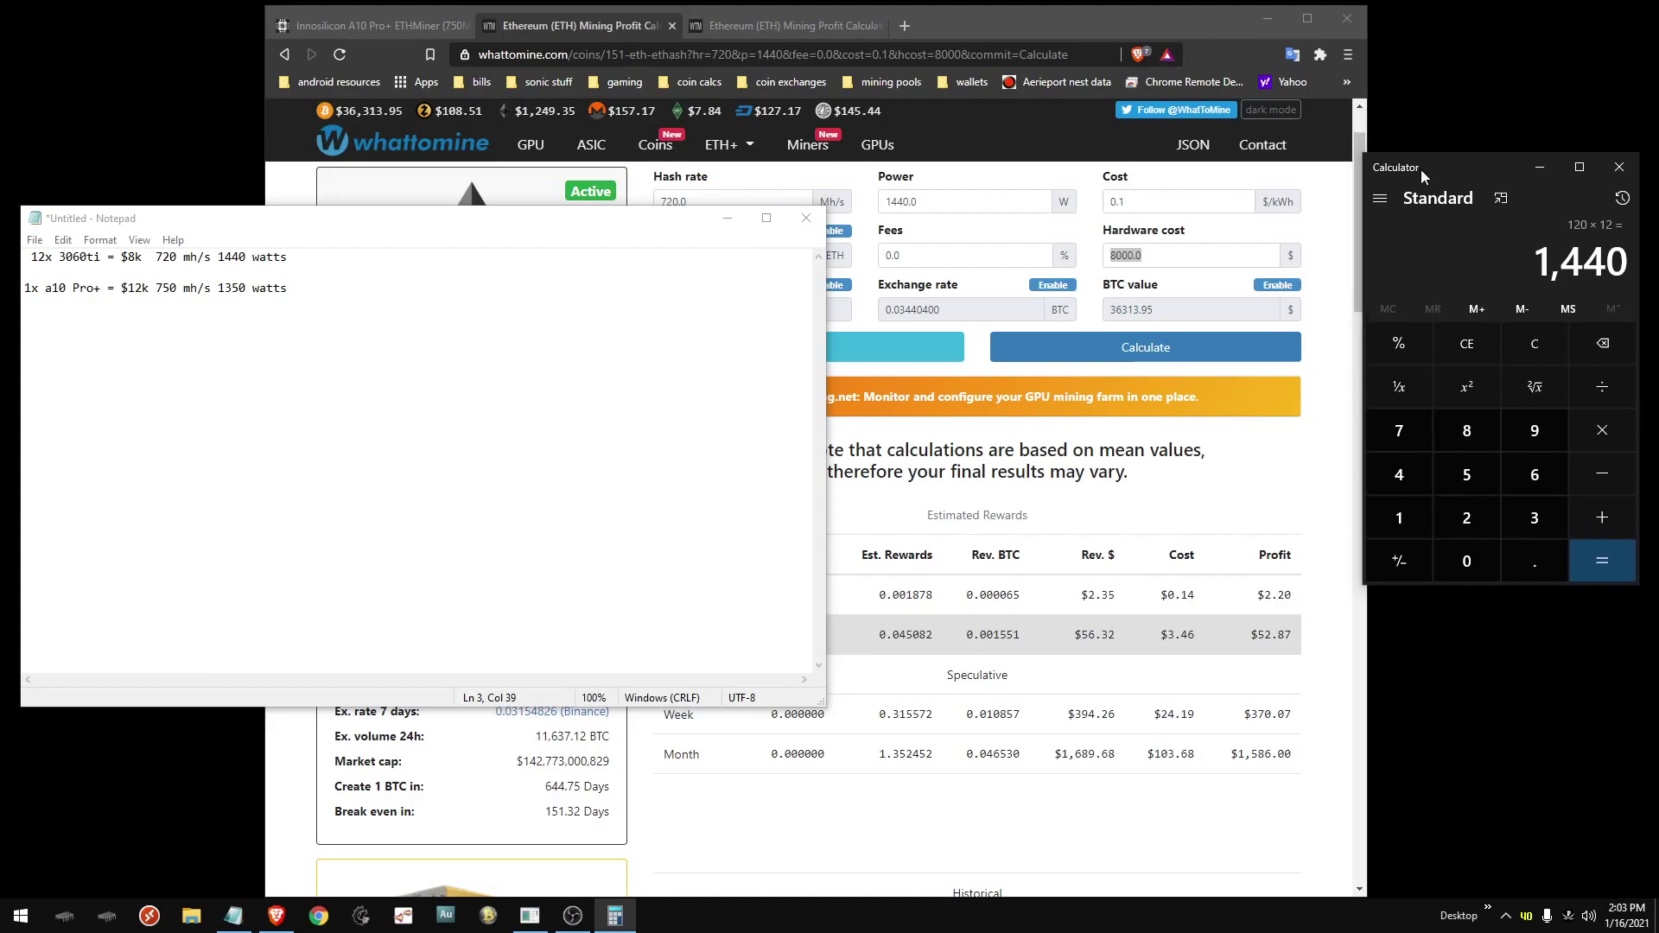
click(926, 22)
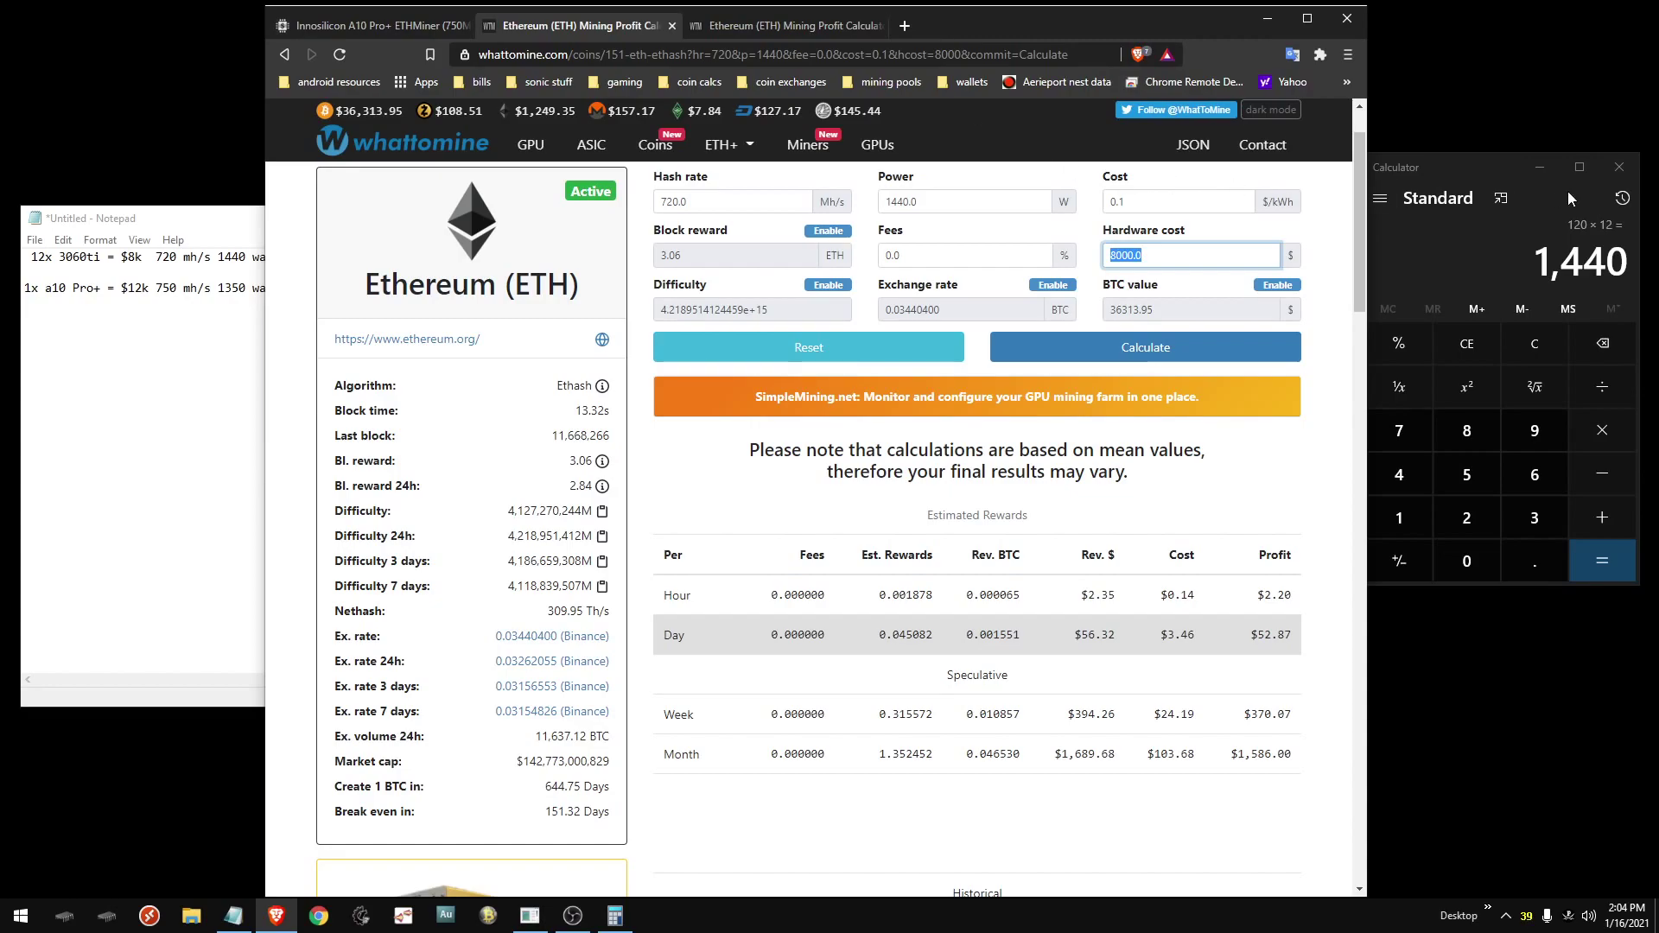
Step: Clear the Calculator and compute 4000 ÷ 80 = 50
click(1438, 861)
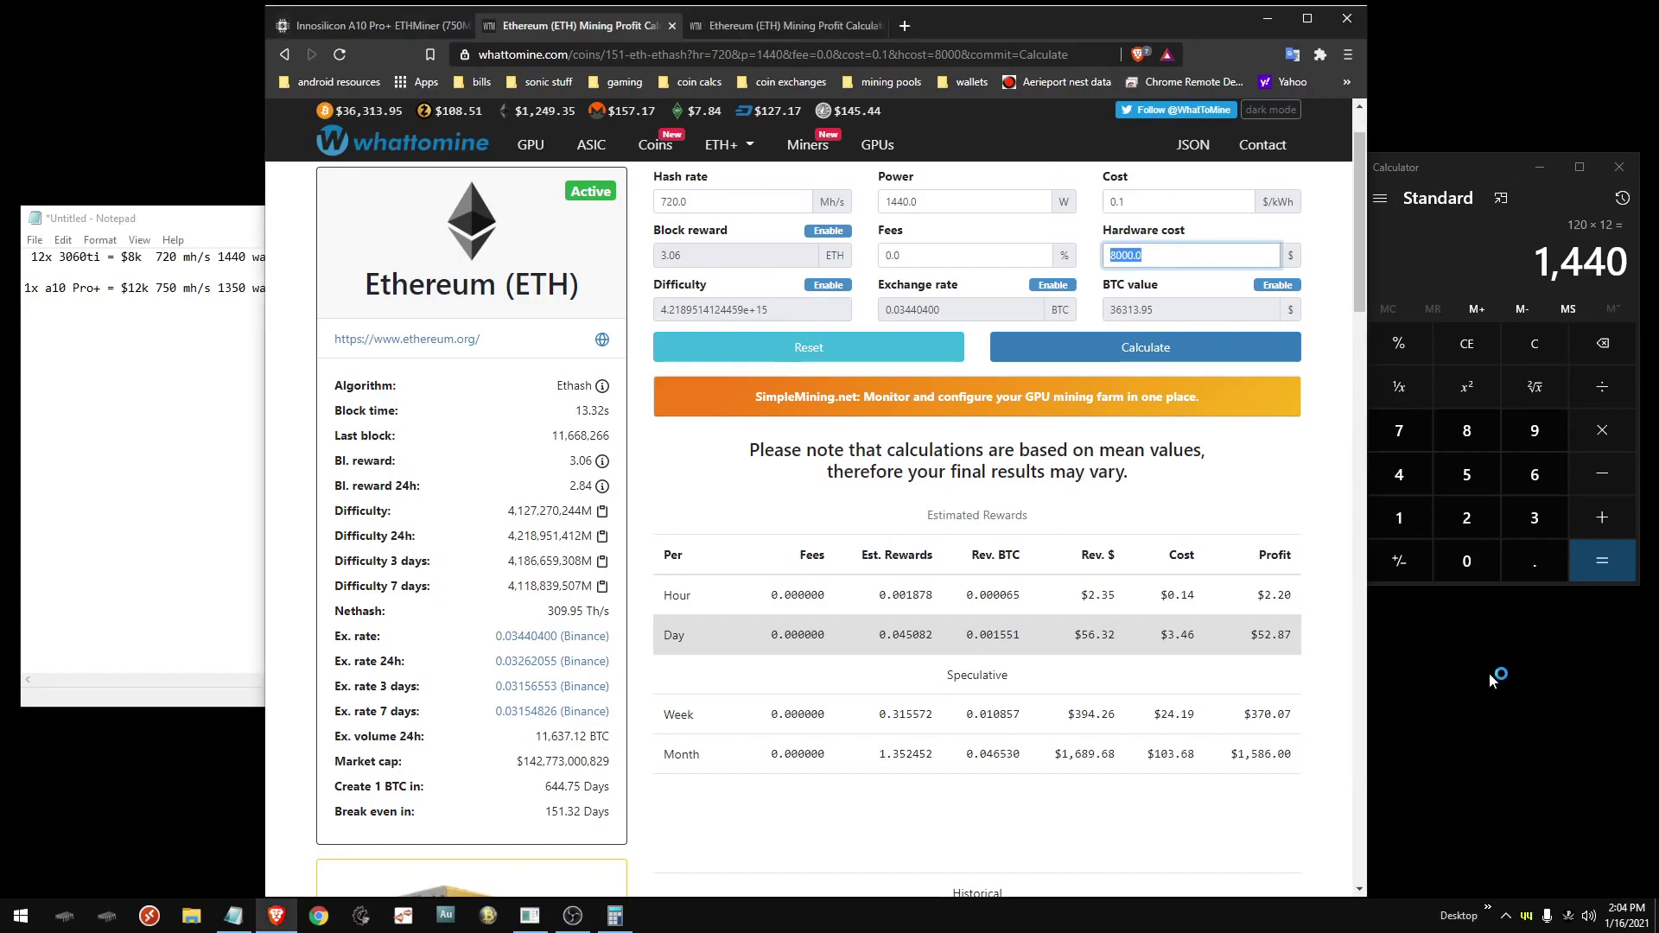
click(1483, 173)
click(1531, 343)
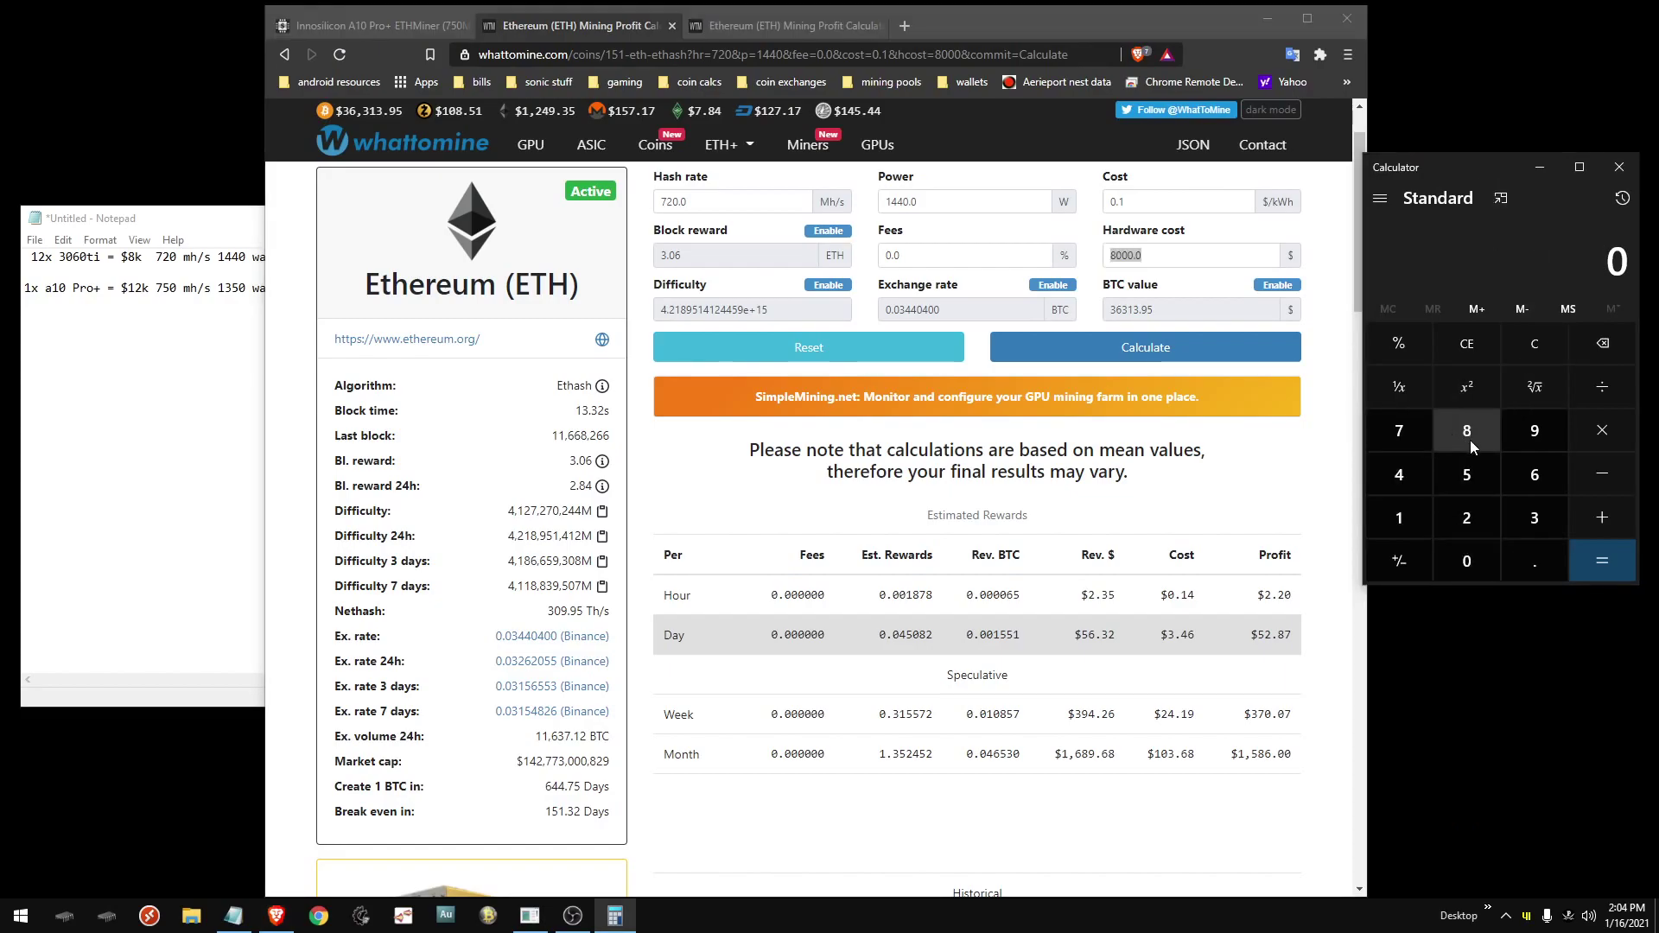
click(1421, 484)
click(1474, 562)
click(1474, 562)
click(1475, 562)
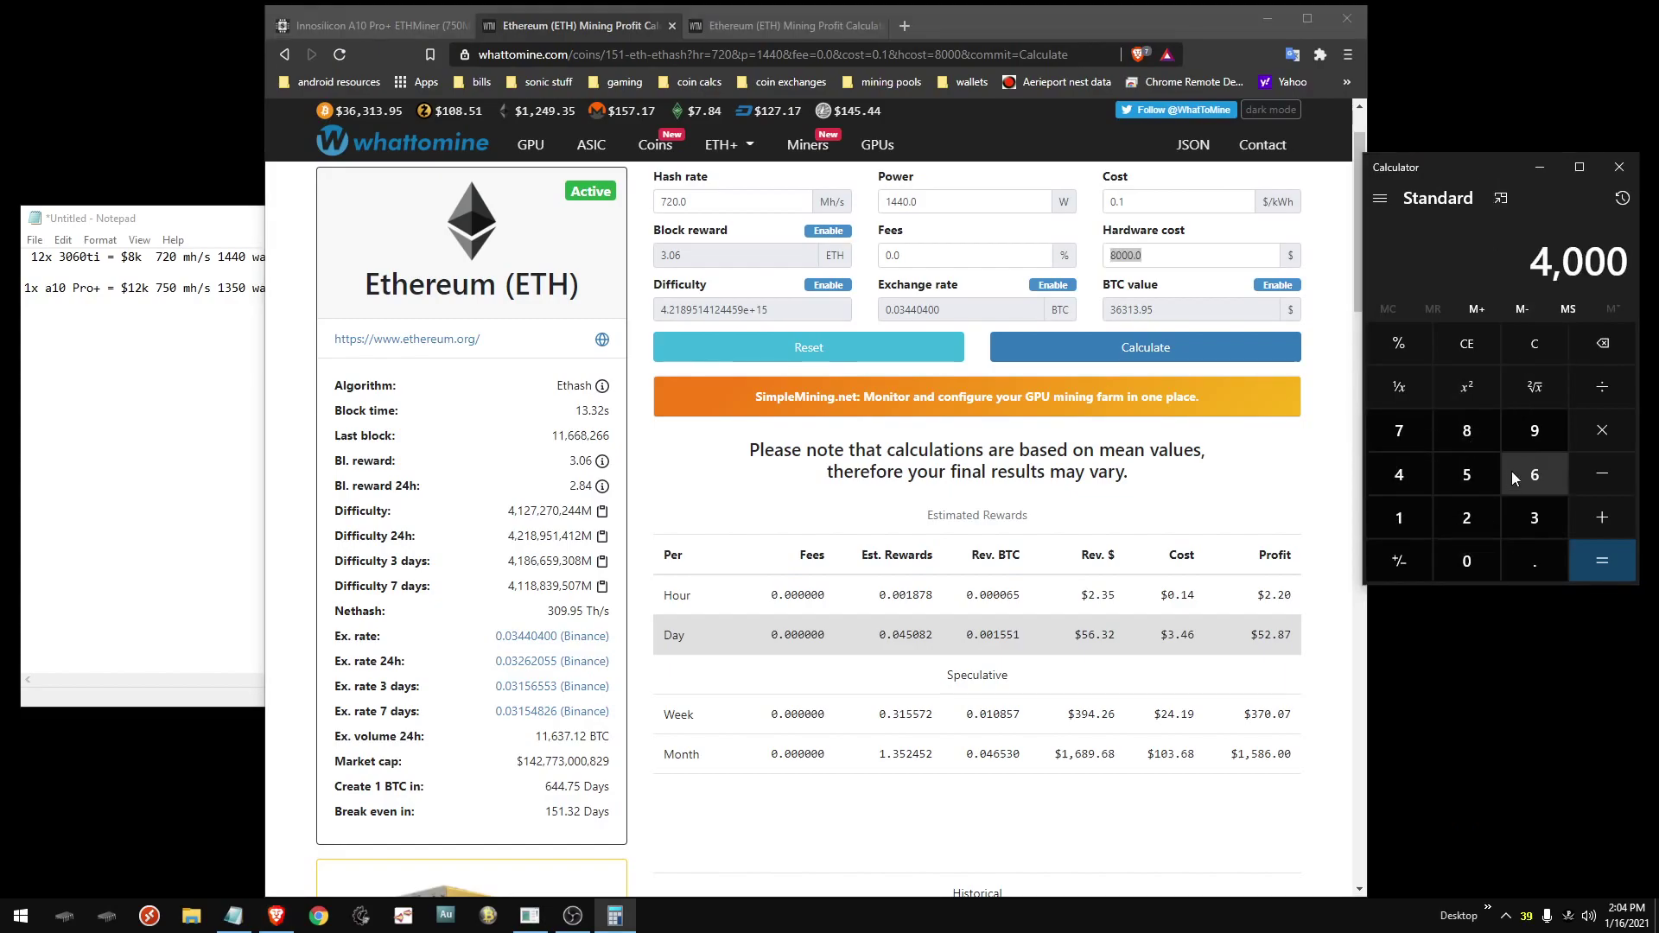
click(1593, 394)
click(1469, 432)
click(1466, 561)
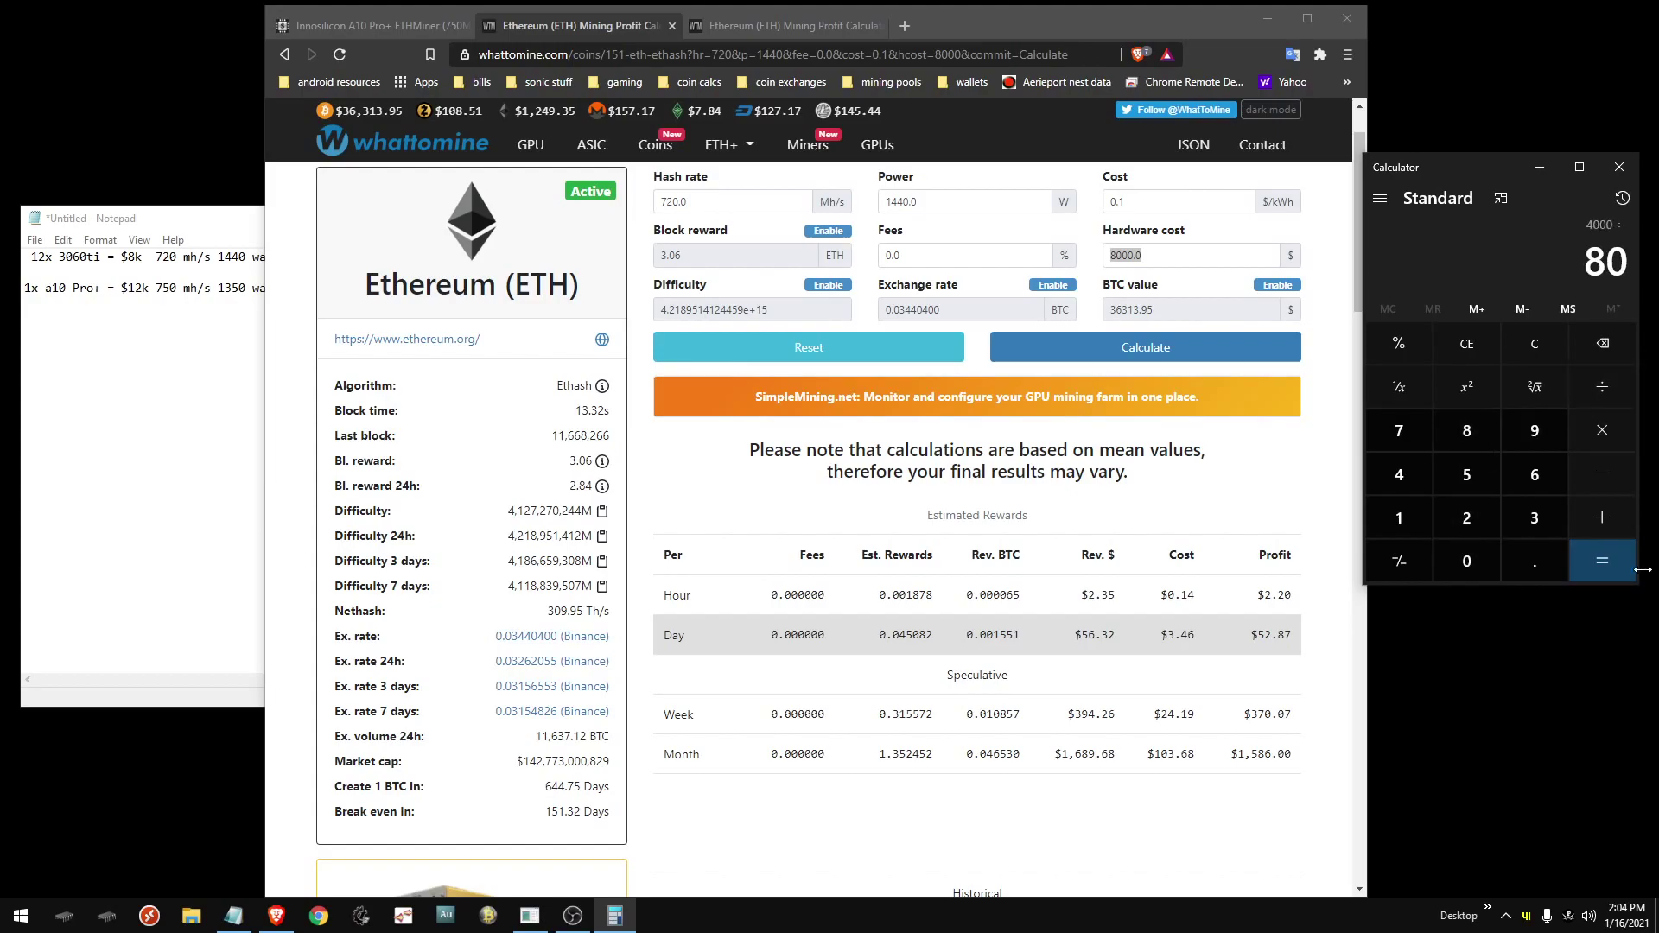
click(1598, 558)
drag(1449, 162, 1444, 162)
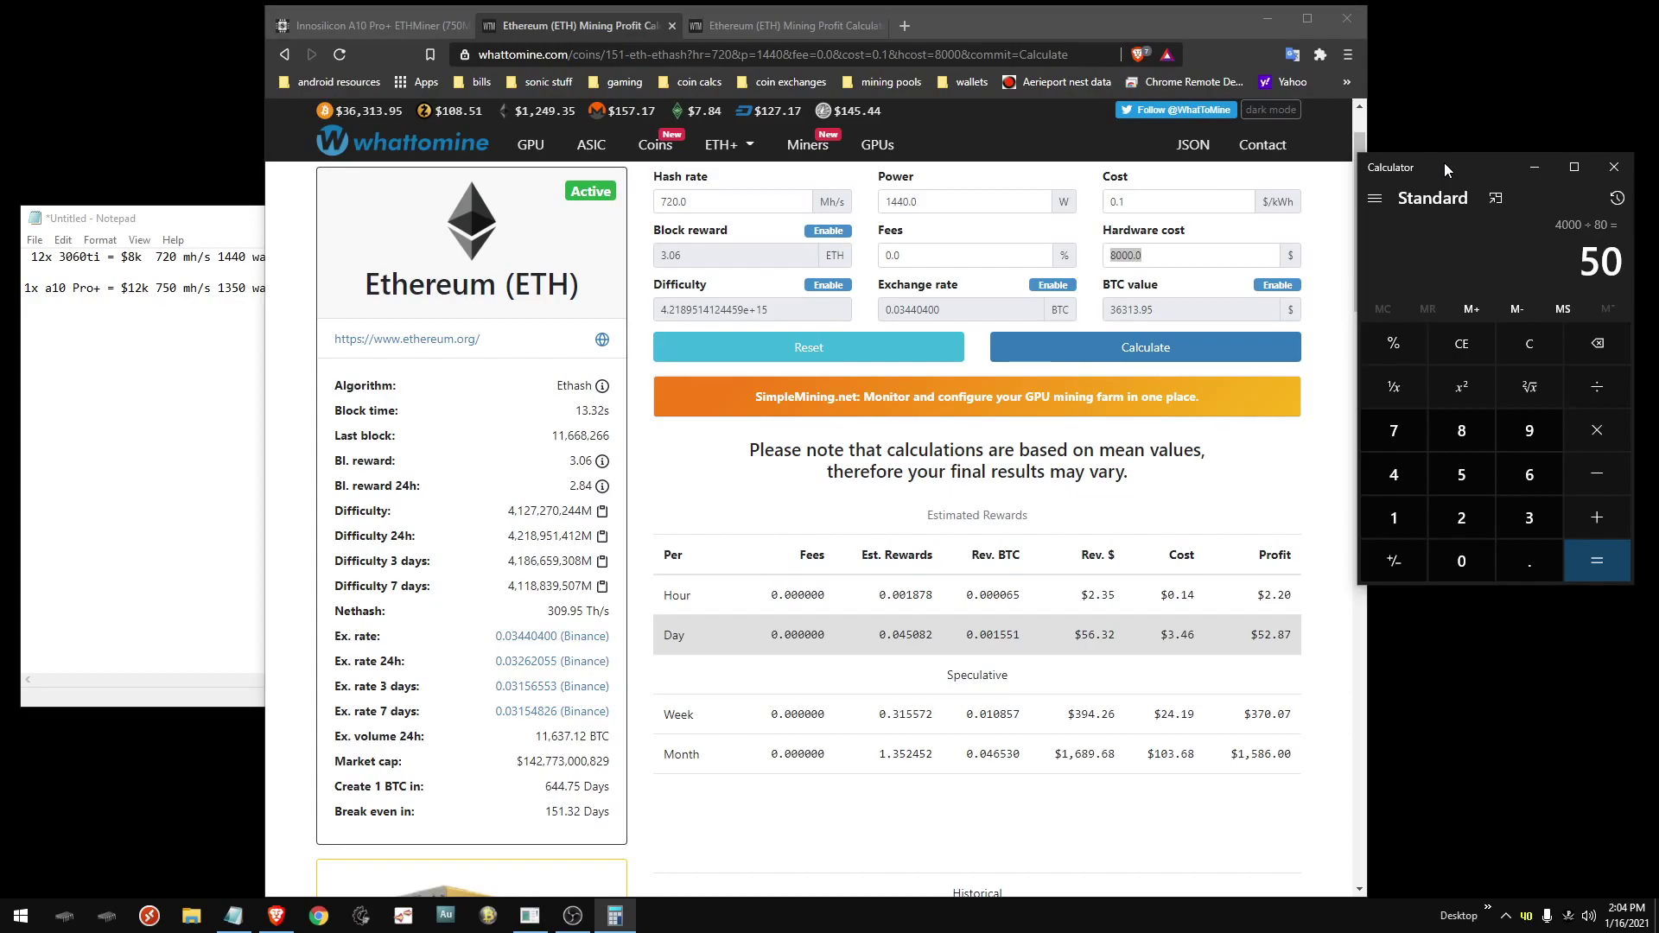
drag(1444, 163, 1488, 183)
Step: Compute 4000 ÷ 20 = 200 in the Calculator
click(1545, 370)
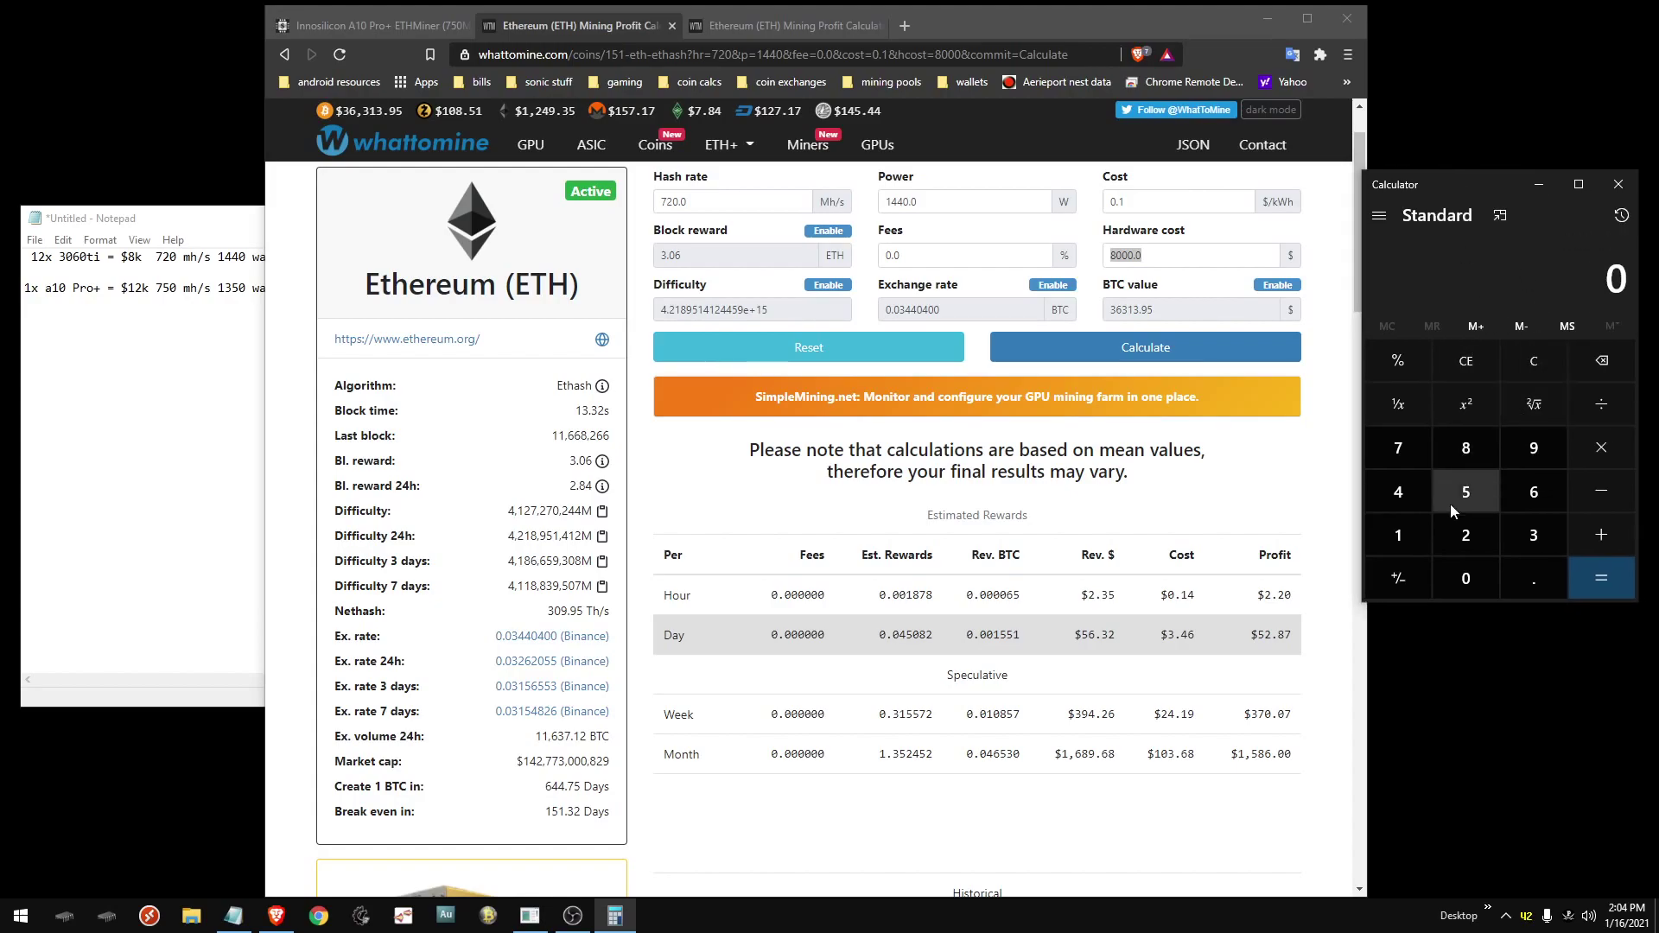
click(1400, 493)
click(1453, 578)
click(1453, 577)
click(1453, 577)
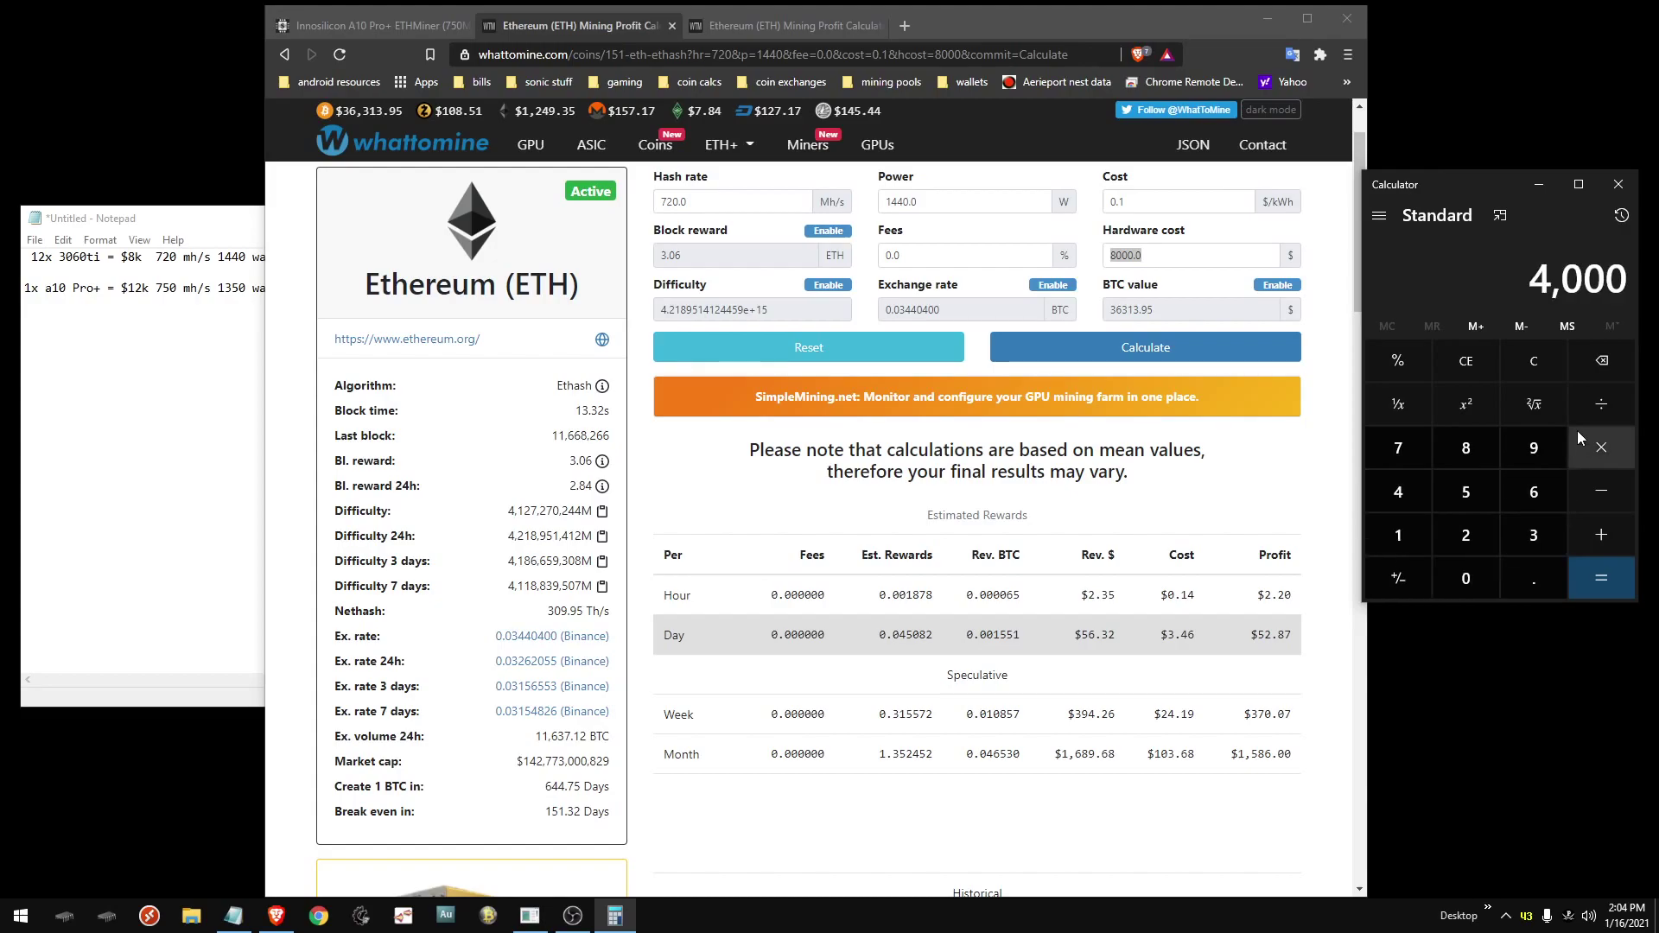
click(1595, 408)
click(1466, 540)
click(1465, 578)
click(1598, 577)
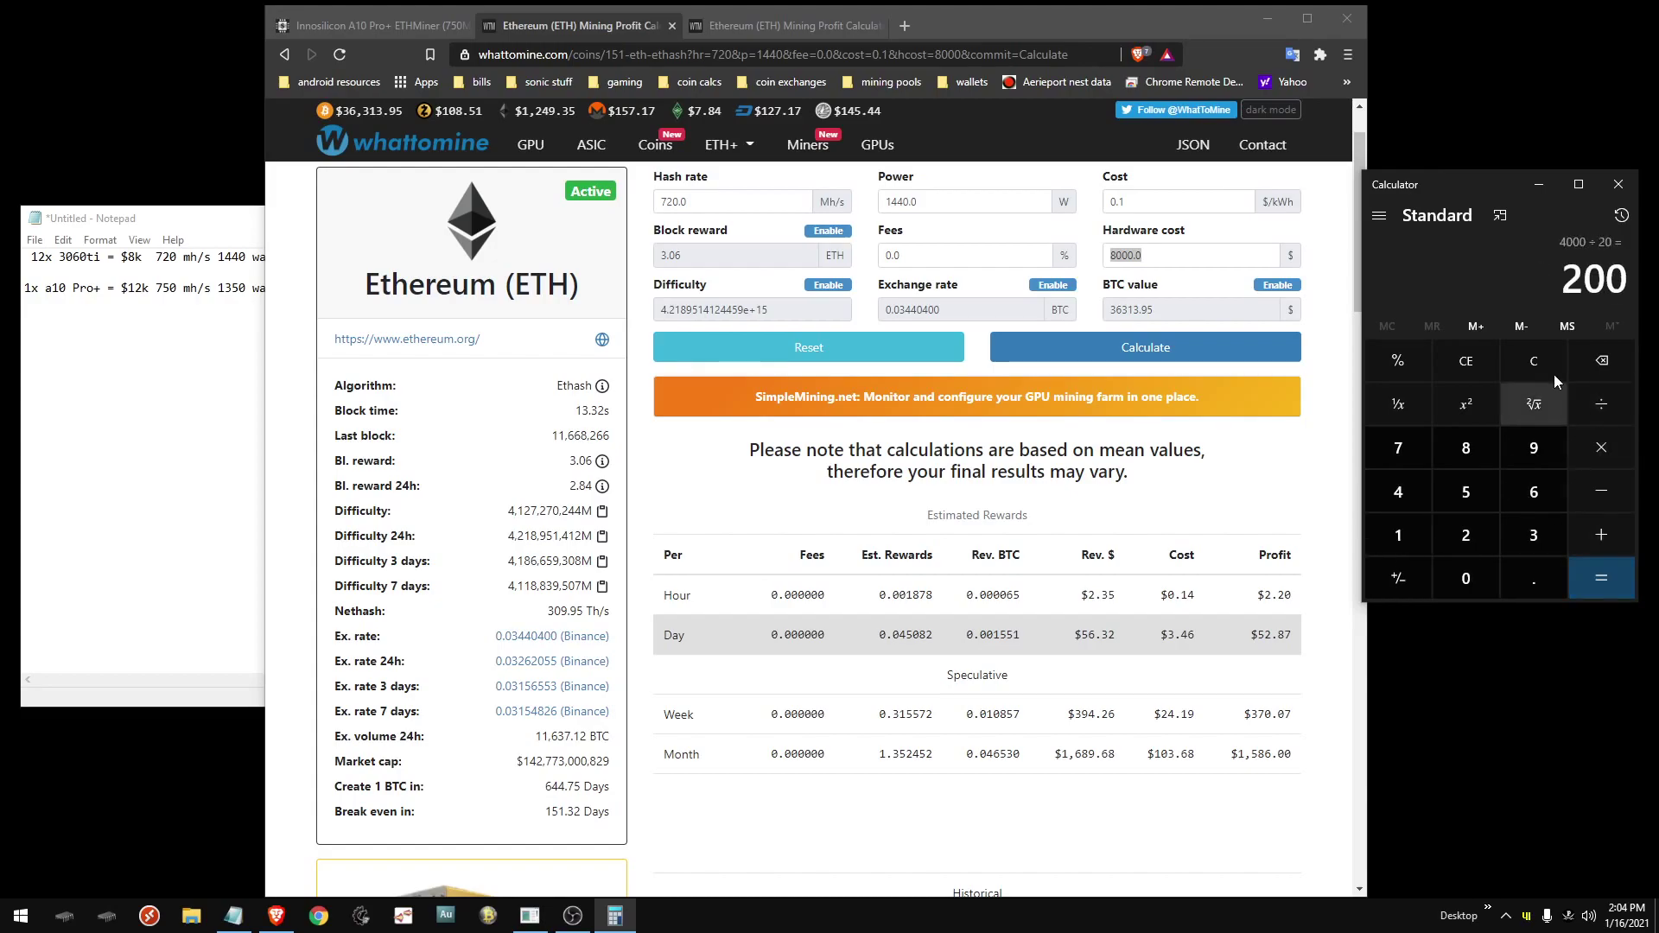
Step: Highlight the 200 result, then clear the display to 0 and reposition the Calculator
drag(1562, 279, 1628, 289)
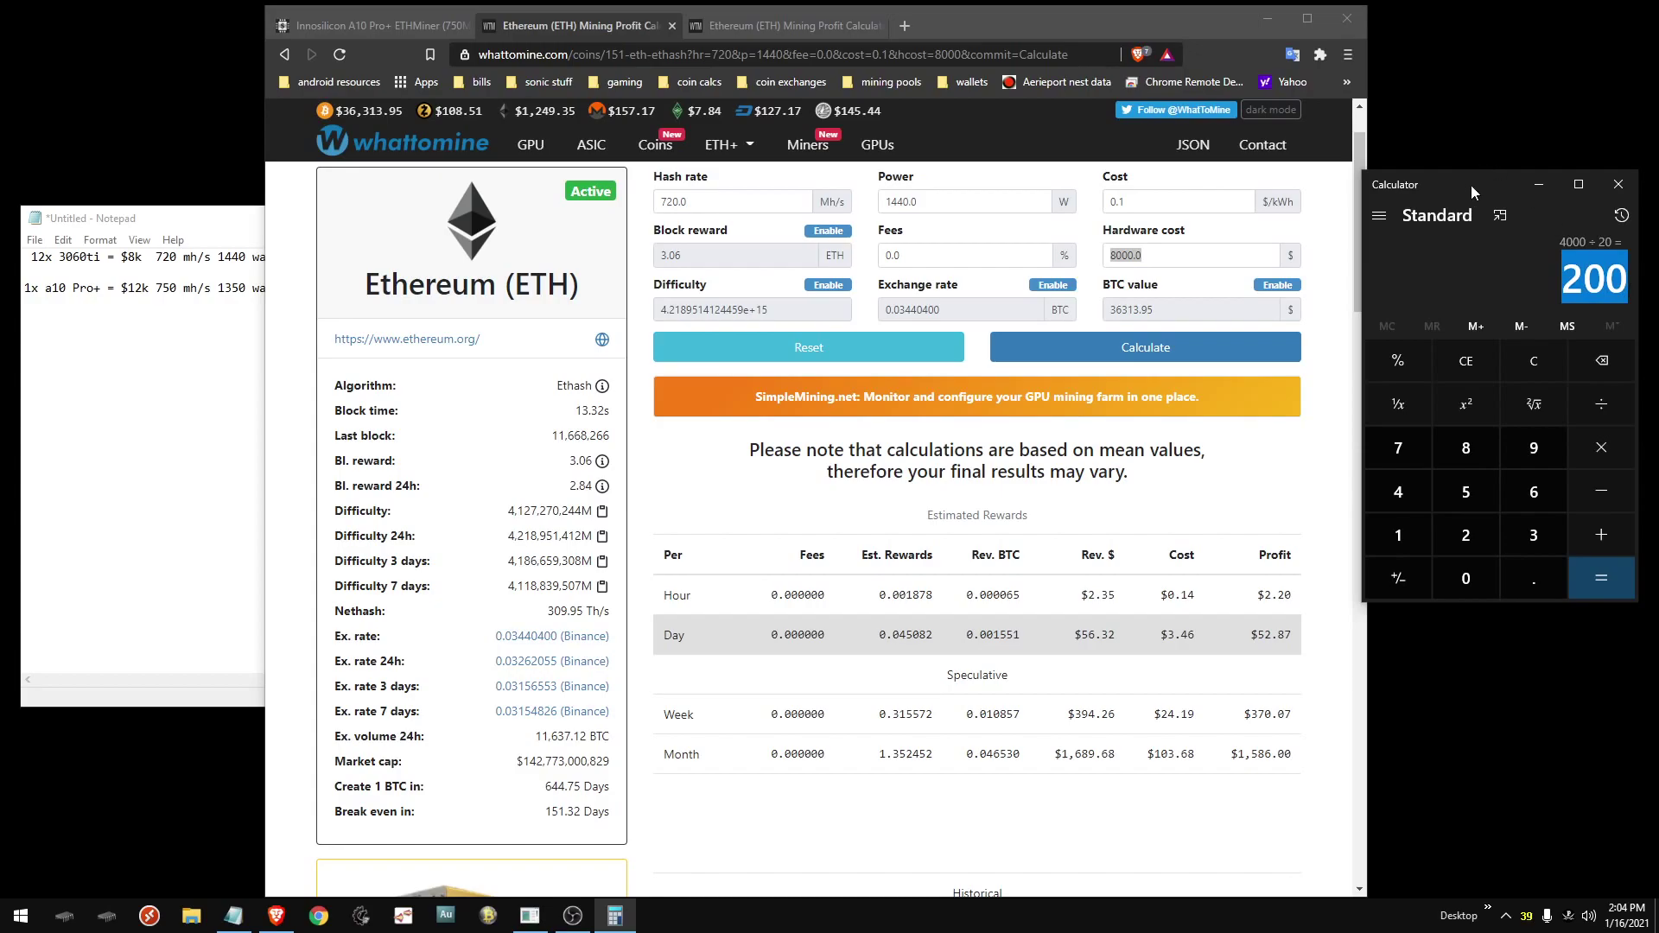
drag(1466, 186, 1478, 195)
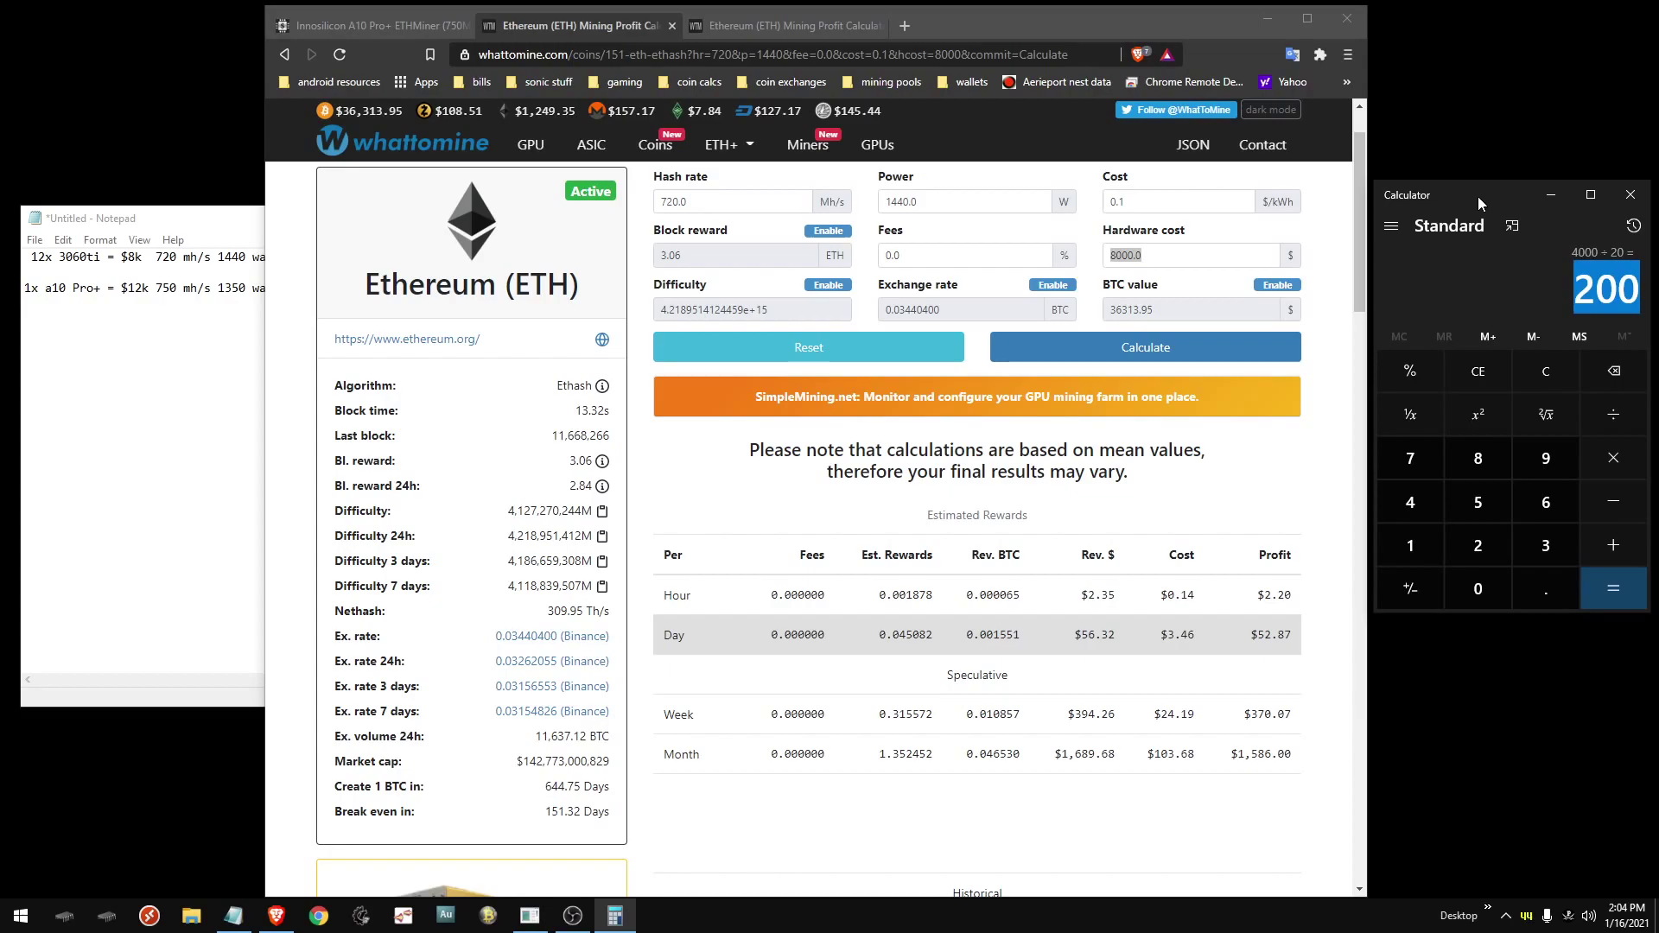
key(Escape)
drag(1519, 200, 1518, 210)
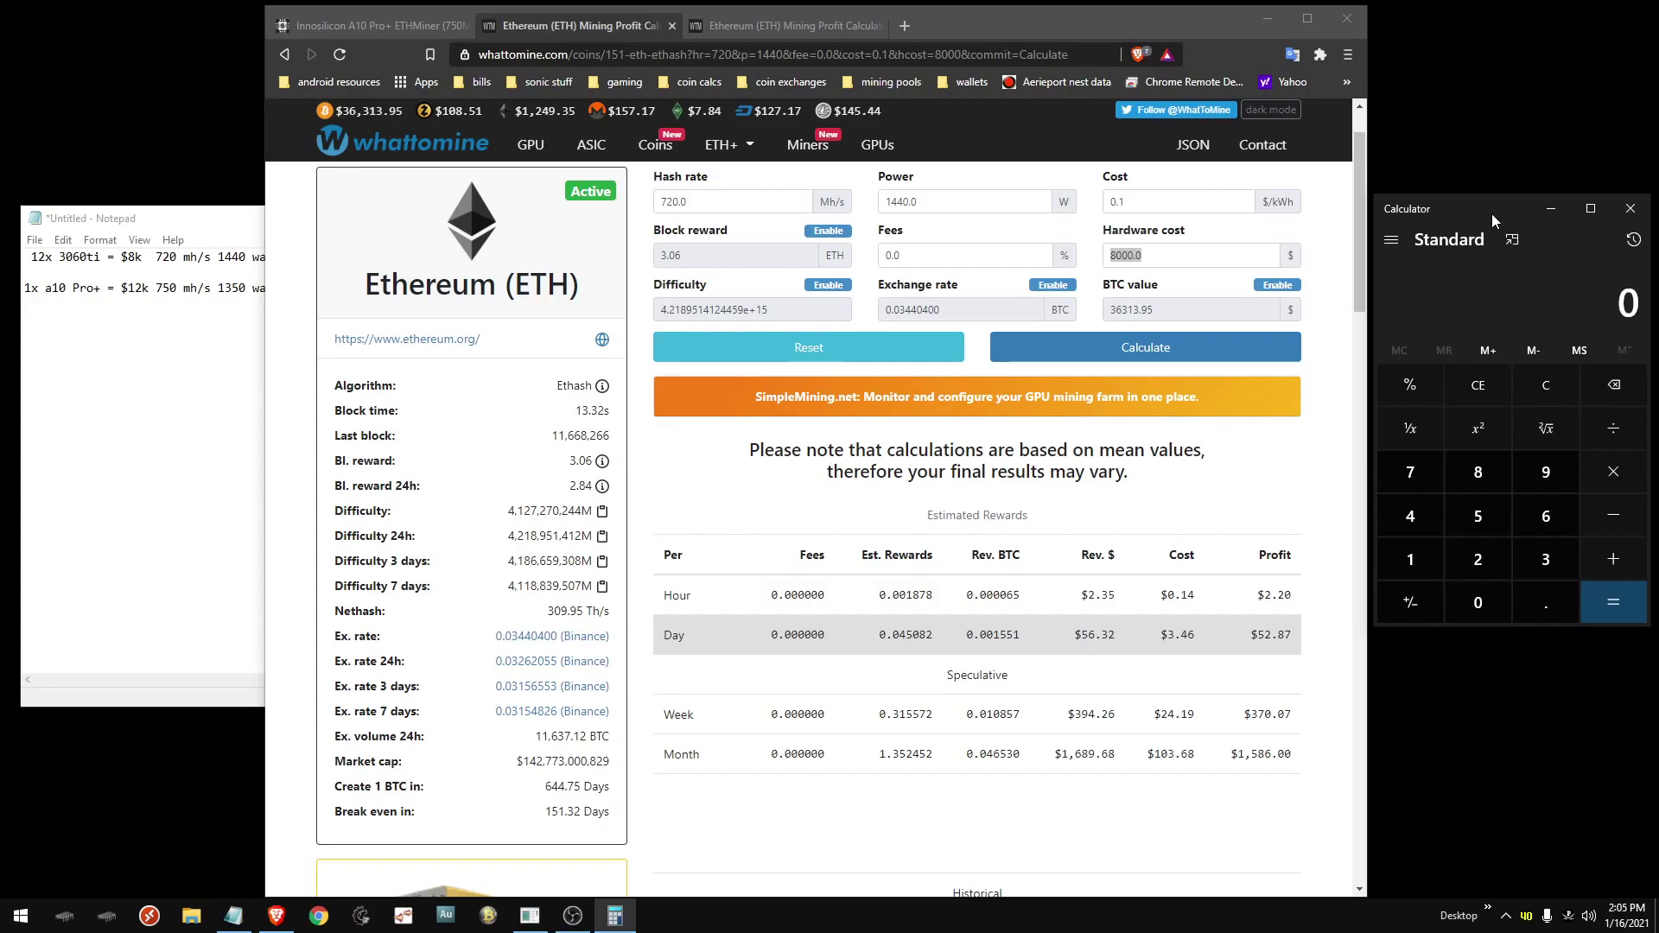
drag(1491, 214, 1490, 231)
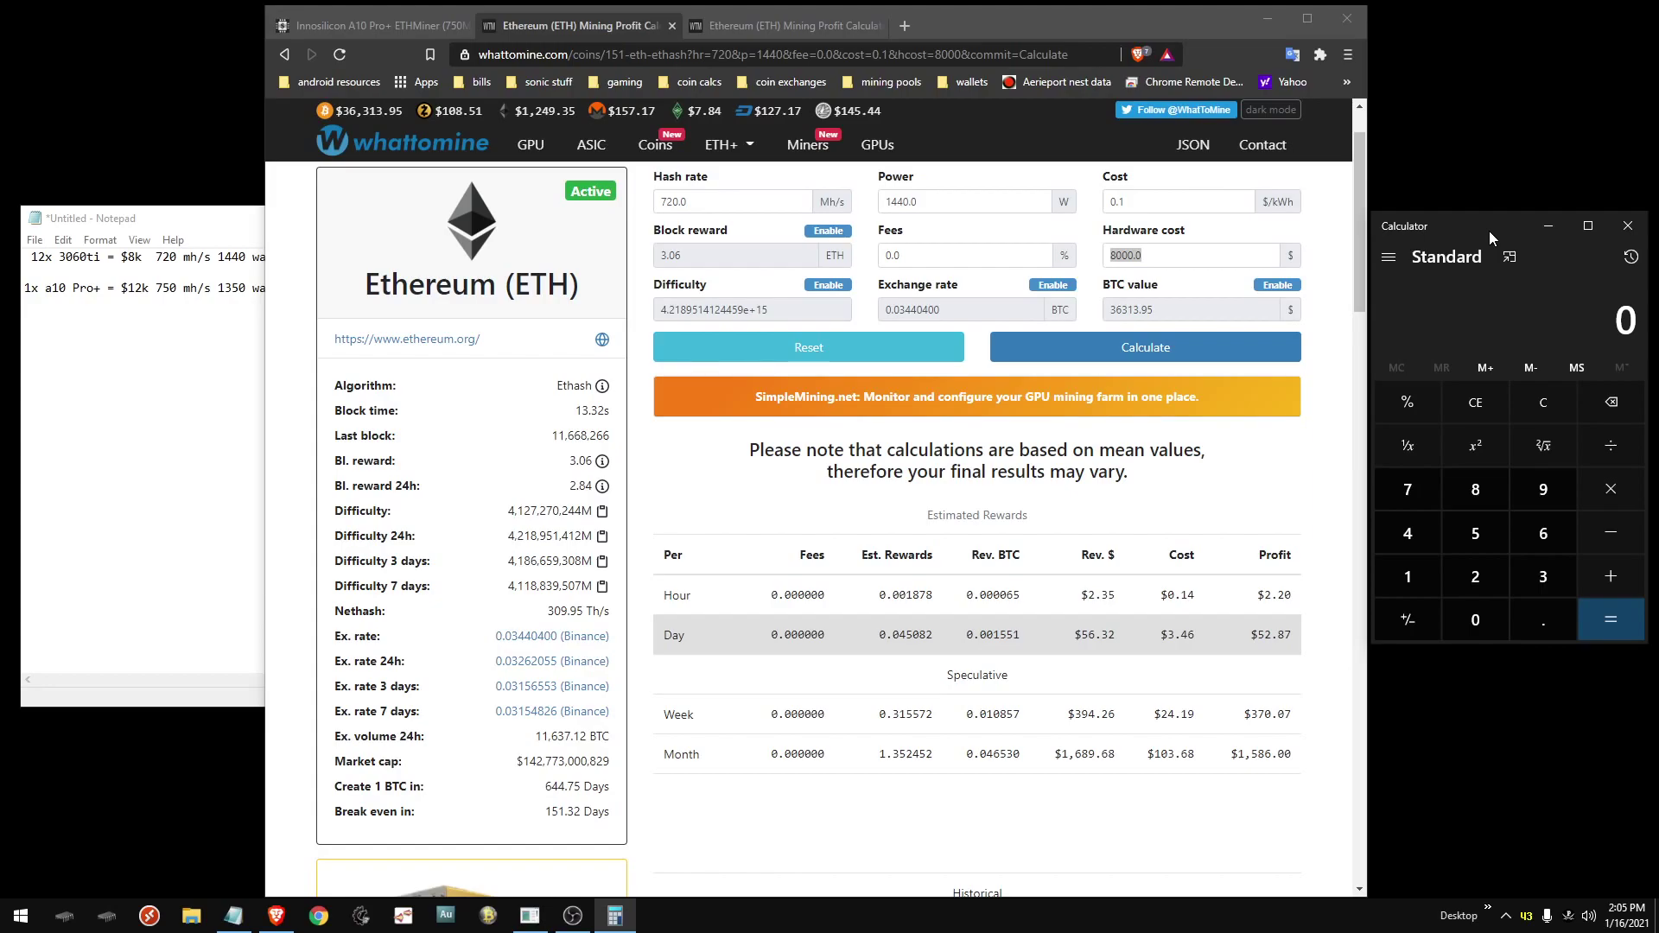
Step: Flip between the 720 Mh/s and 750 Mh/s WhatToMine calculations to compare them
click(754, 33)
click(593, 28)
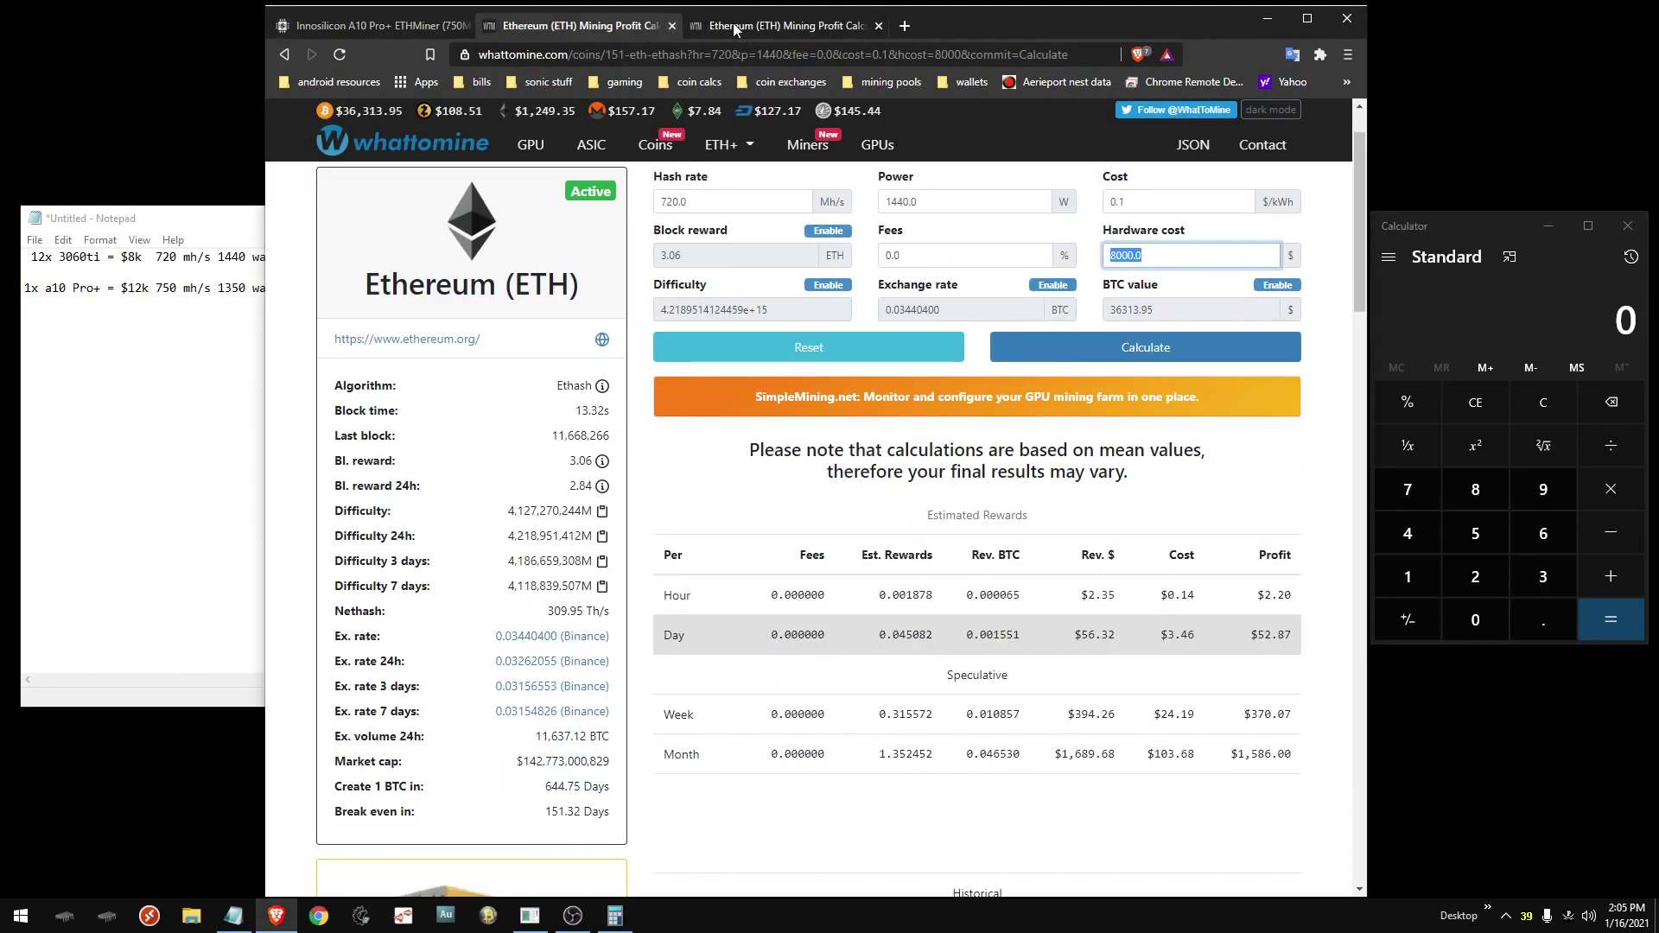
click(734, 28)
click(619, 32)
click(729, 26)
click(636, 27)
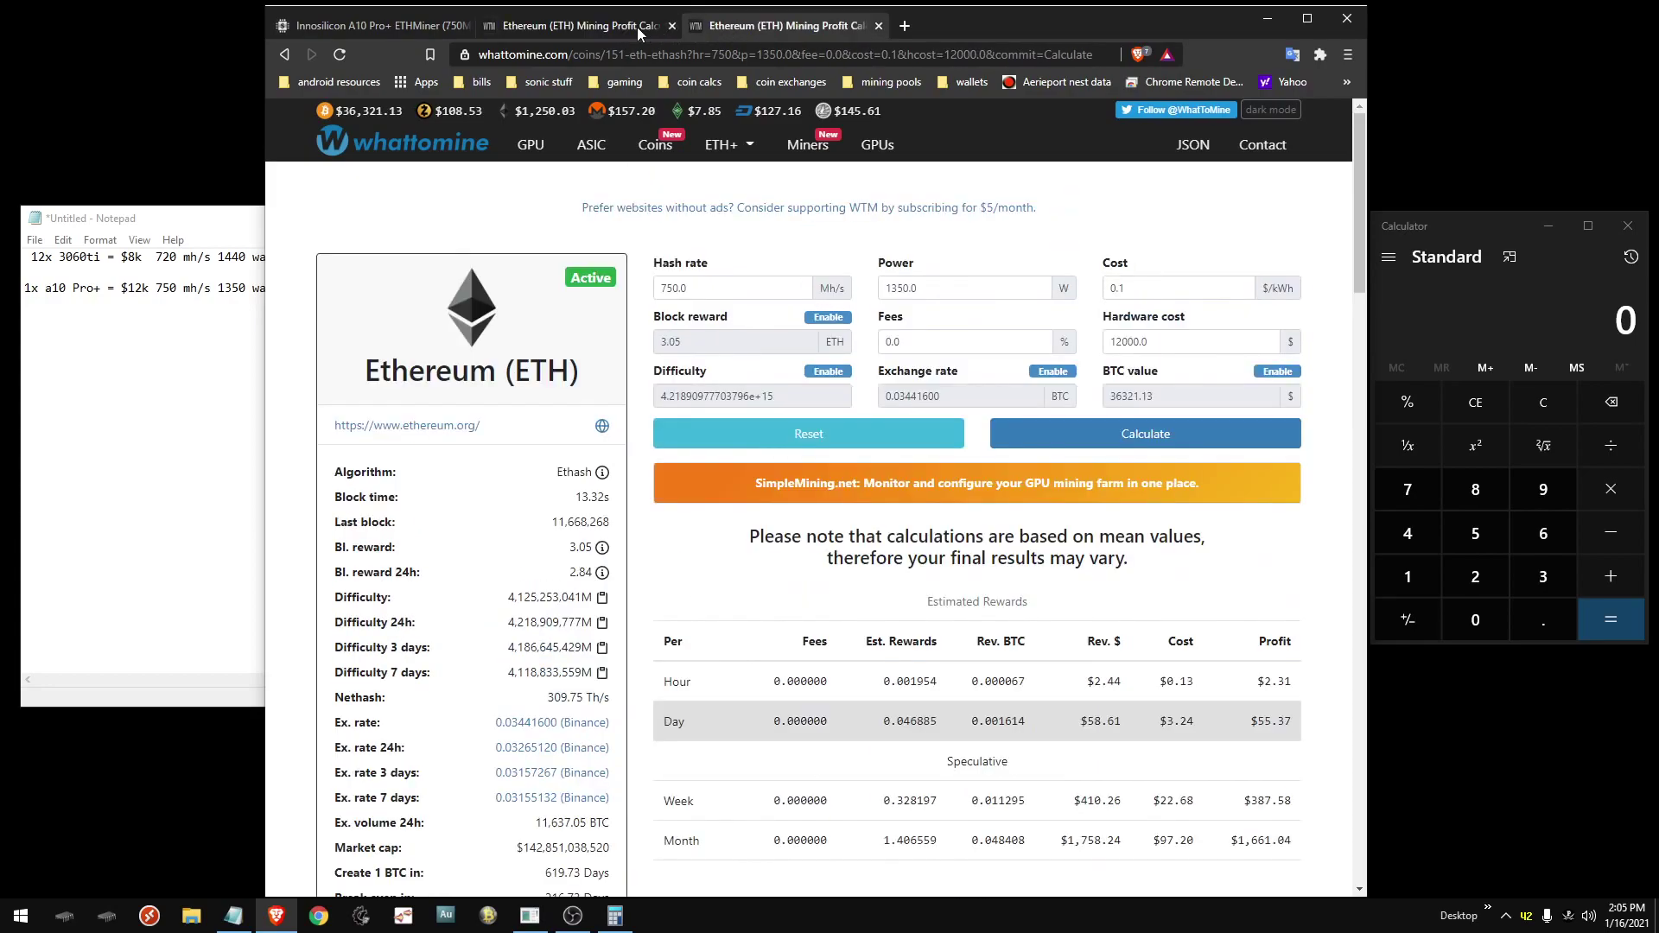
click(721, 28)
Step: Highlight the A10 Pro+ 750Mh/s and 1350 W specs and confirm WhatToMine's 750, 1350, 12000 inputs
click(401, 30)
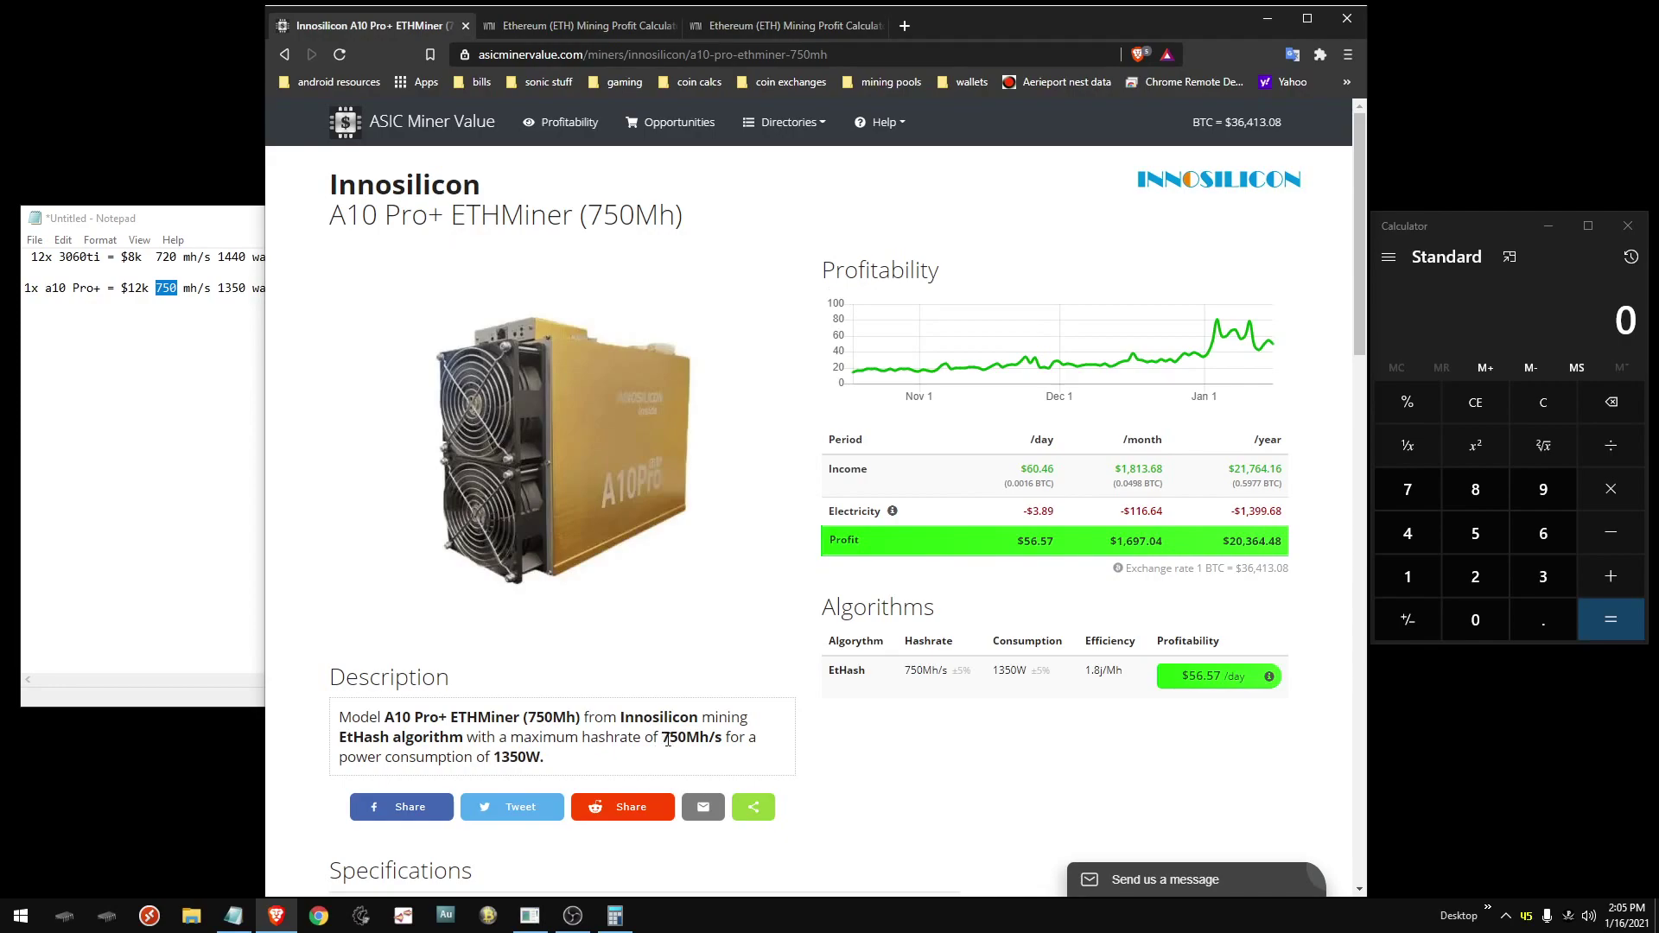
drag(661, 737, 715, 737)
drag(494, 758, 526, 758)
click(786, 25)
double_click(740, 295)
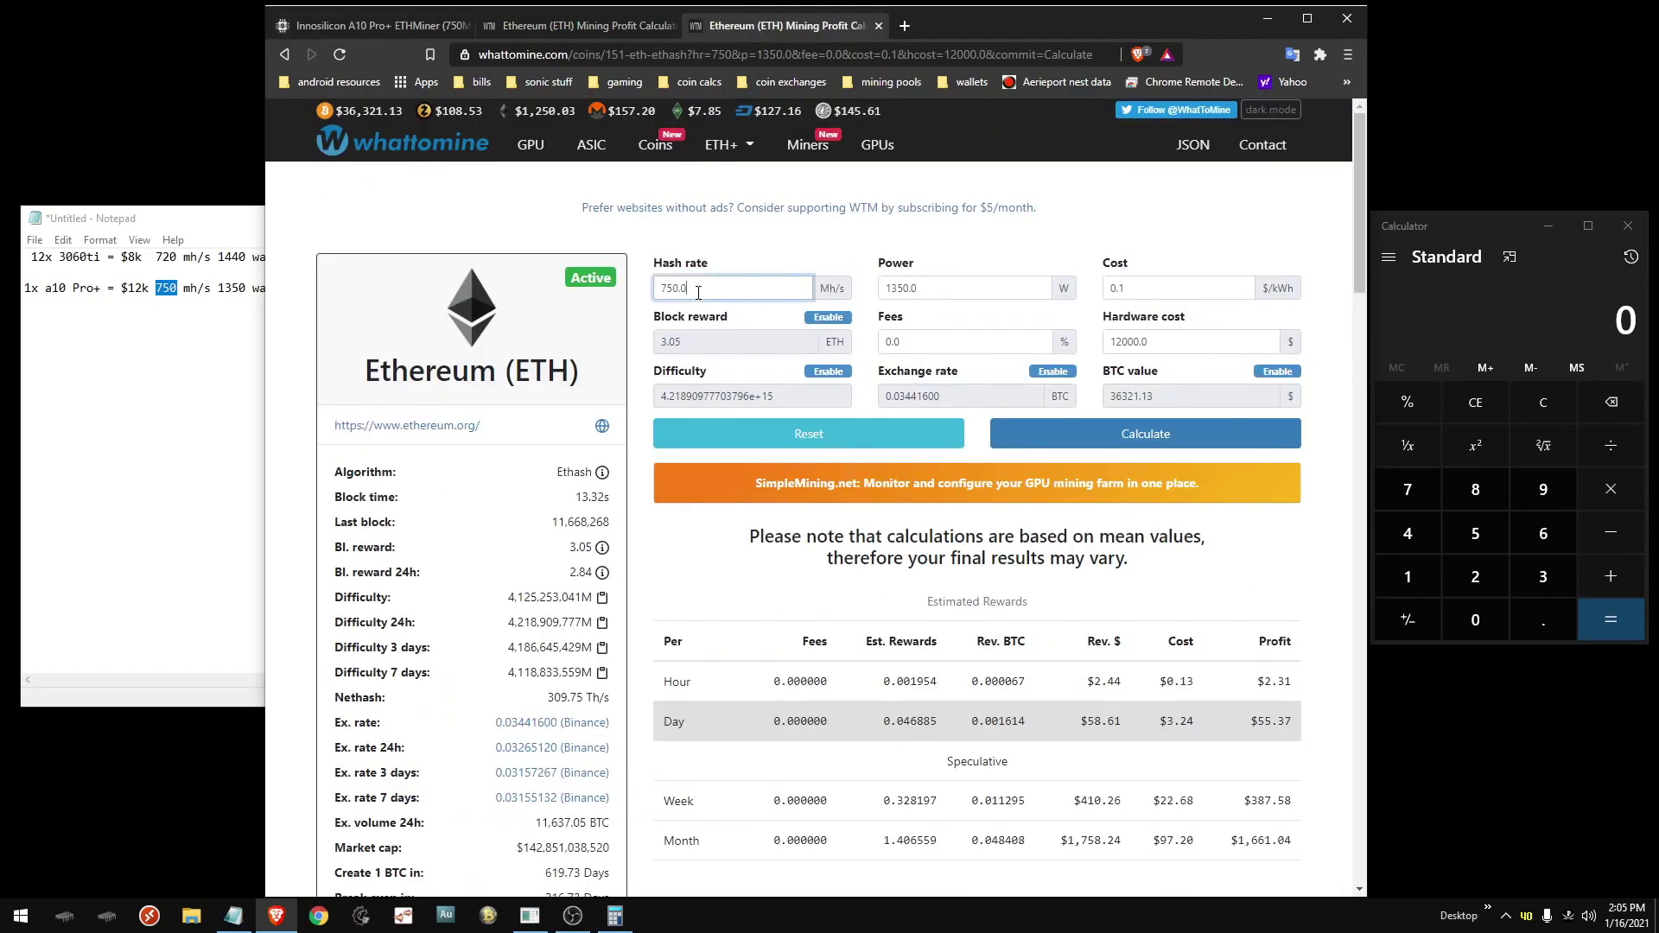
double_click(917, 295)
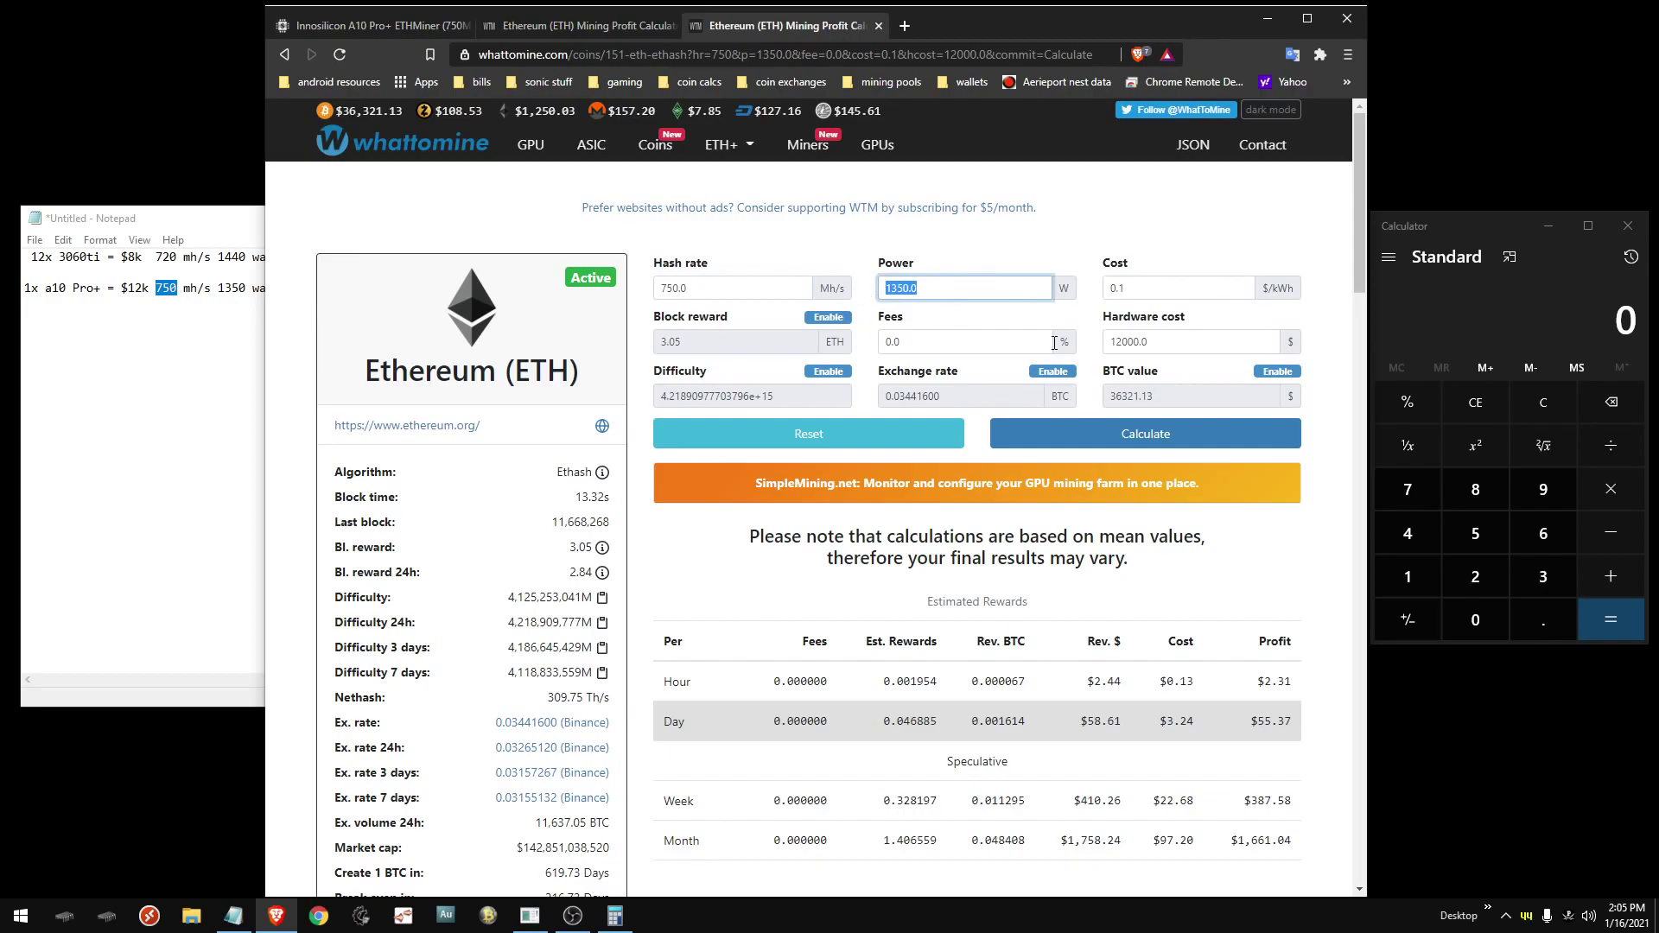
double_click(1128, 342)
Step: Return to the A10 Pro+ page and scroll through its Where to buy store prices
click(435, 26)
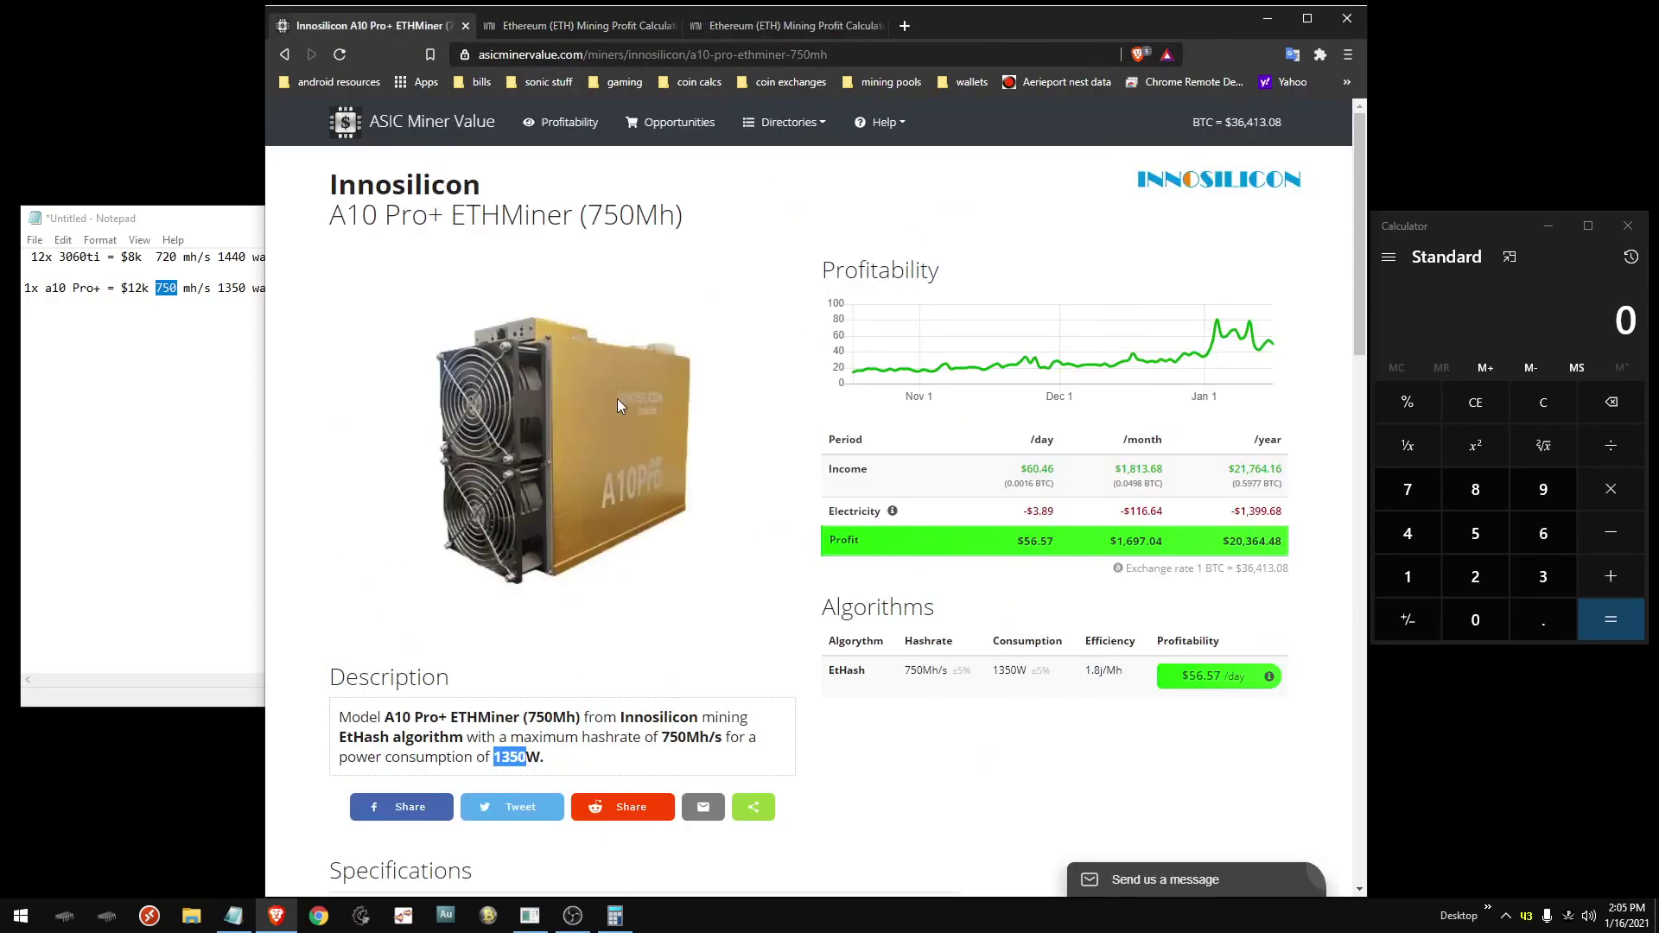
scroll(844, 665, down, 15)
scroll(844, 665, down, 5)
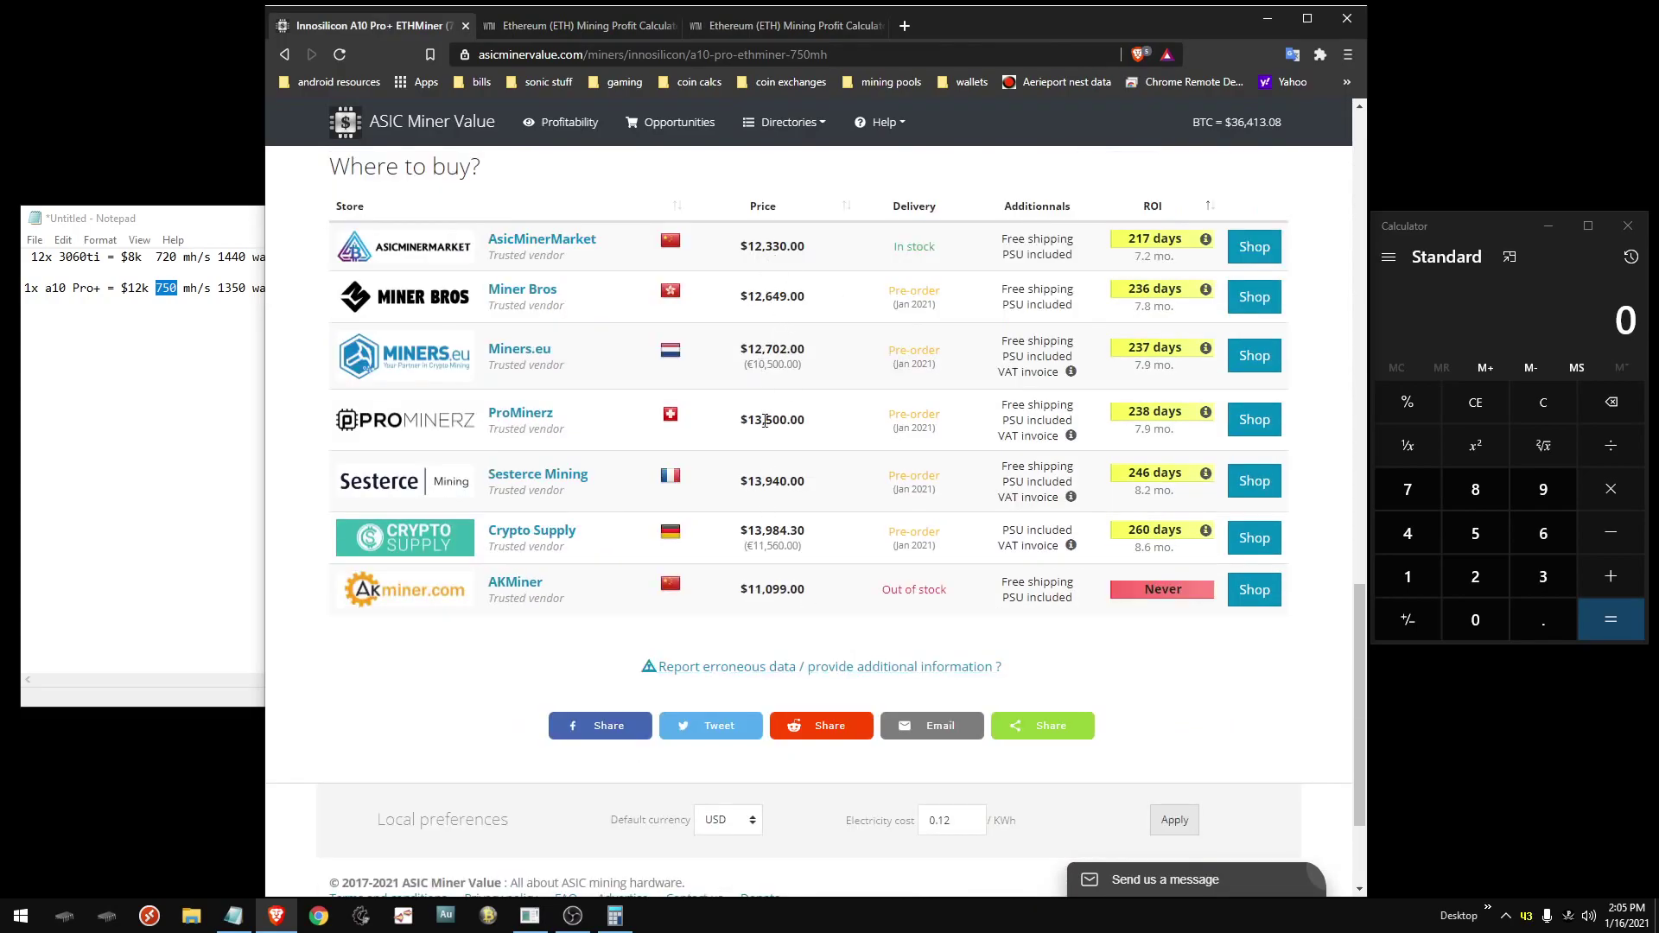
scroll(828, 606, up, 5)
scroll(828, 606, up, 11)
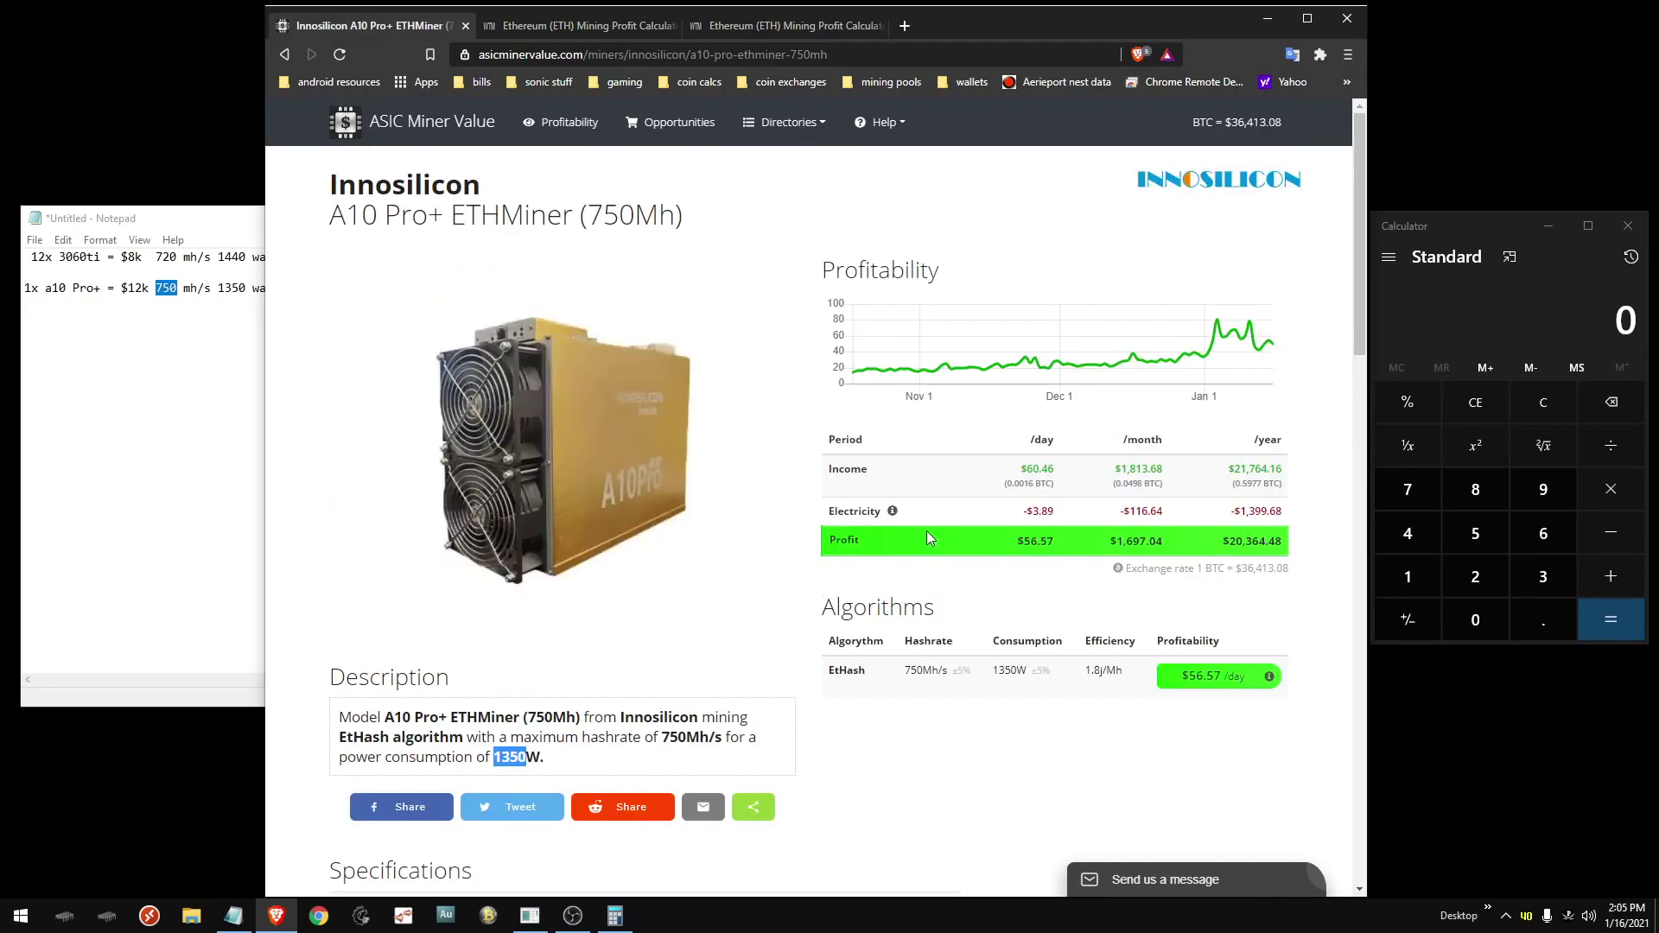
Step: Bring the notes forward and mark the ASIC's price and the 12x 3060ti entry
click(754, 28)
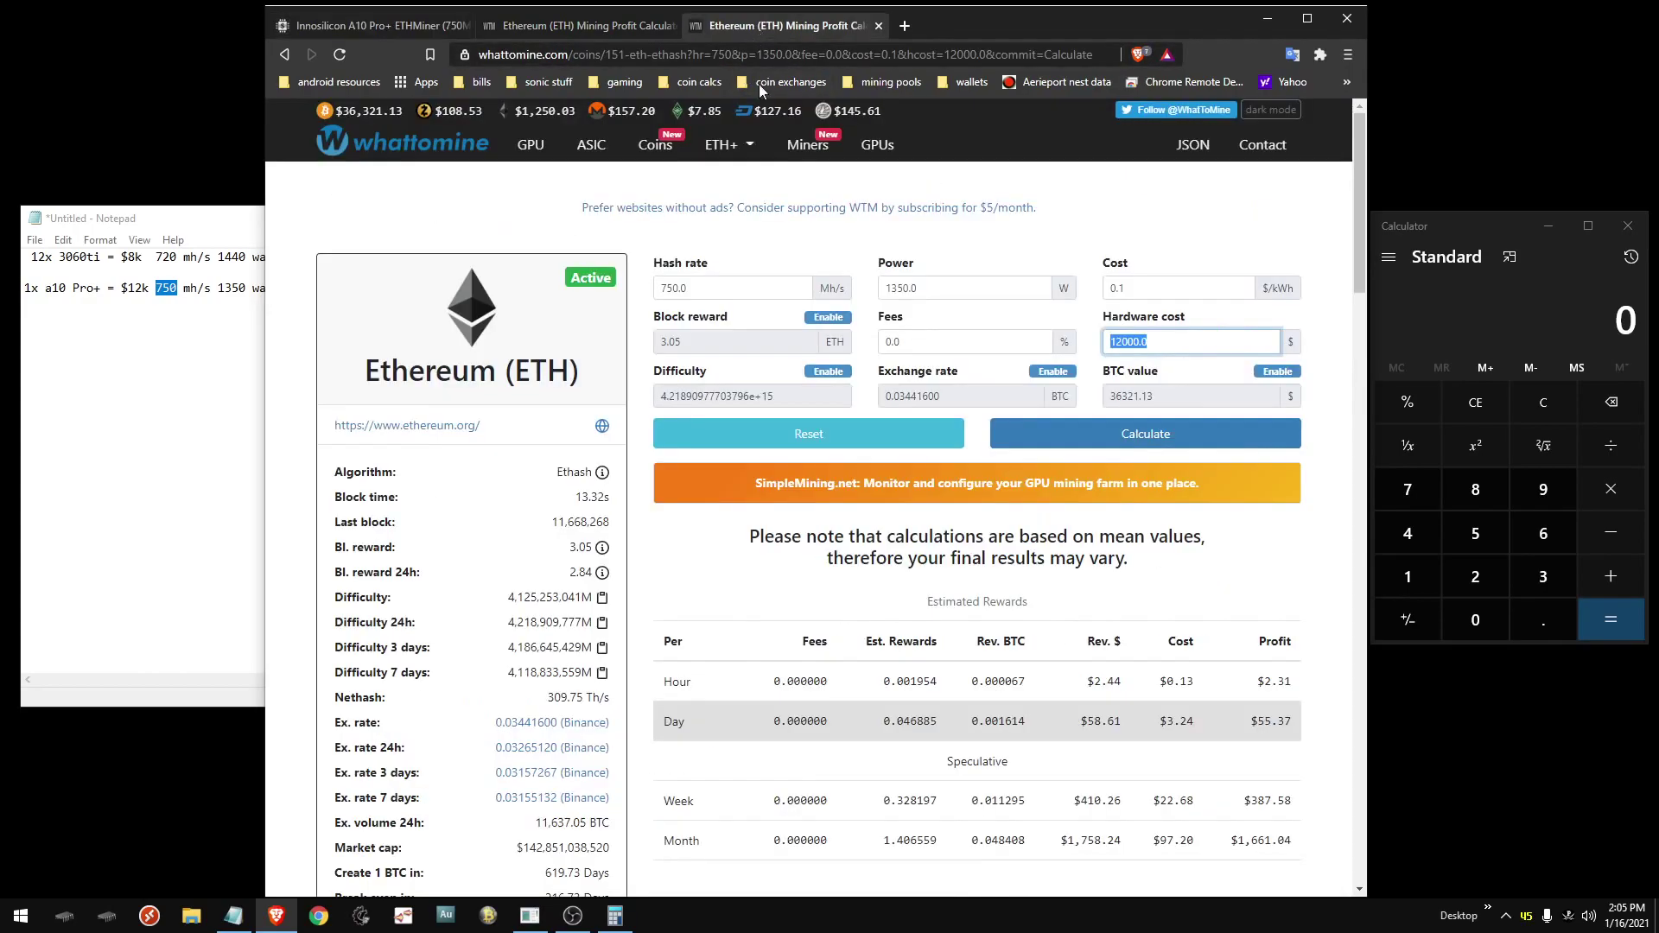
click(1159, 341)
click(127, 289)
drag(121, 289, 135, 289)
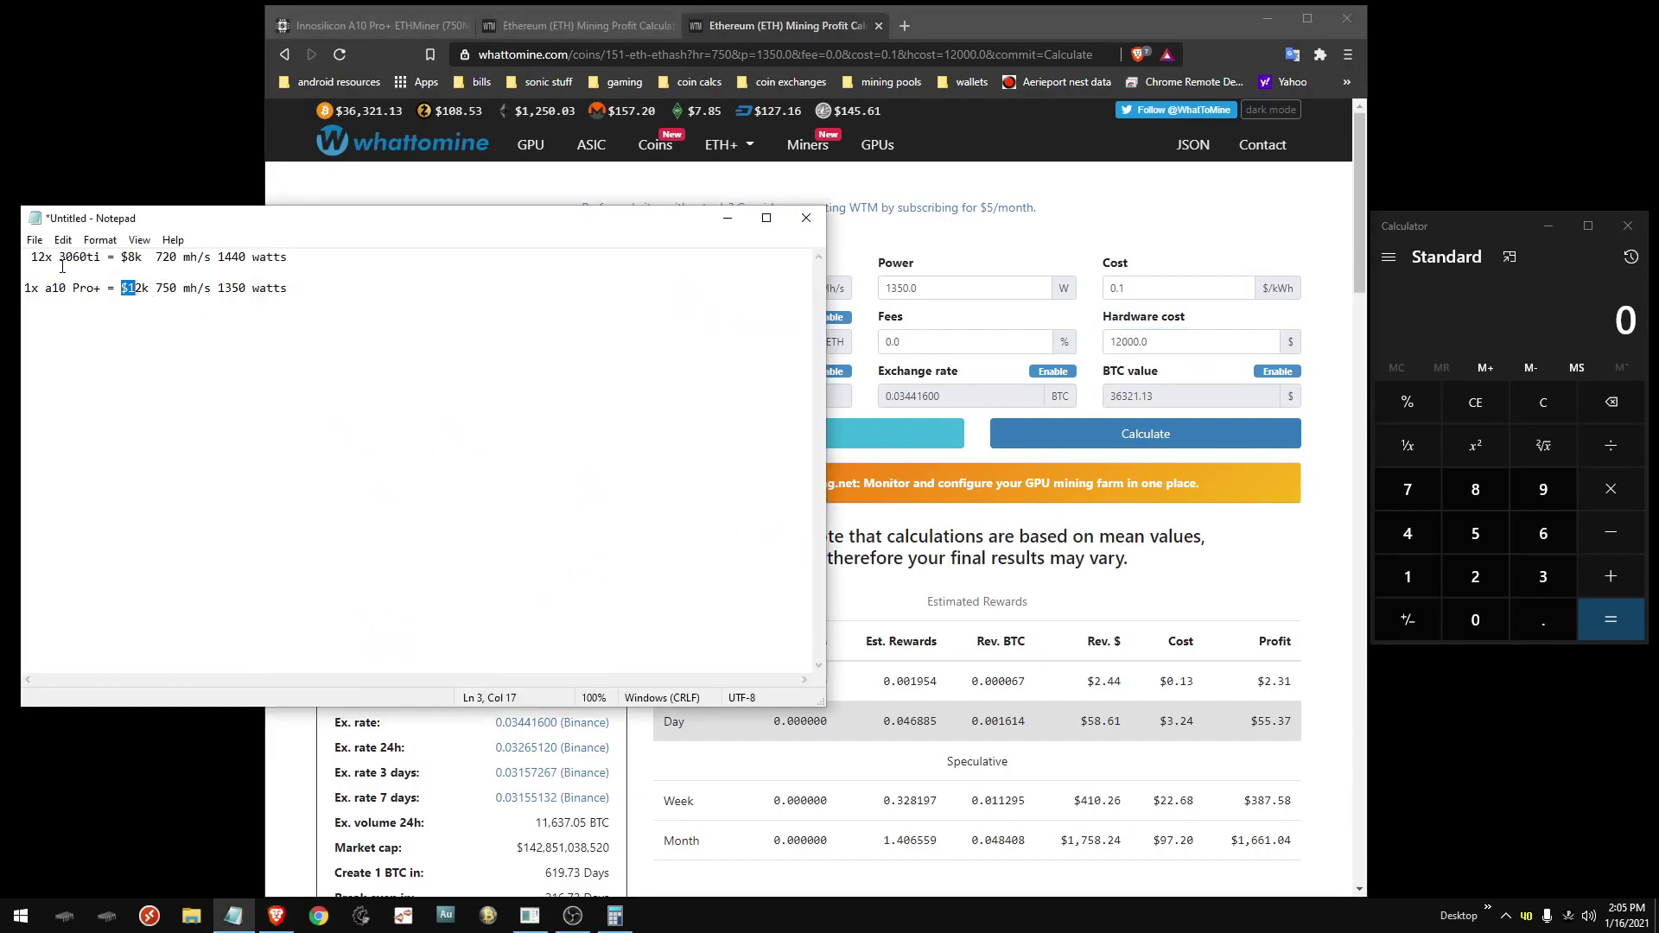
drag(26, 257, 101, 257)
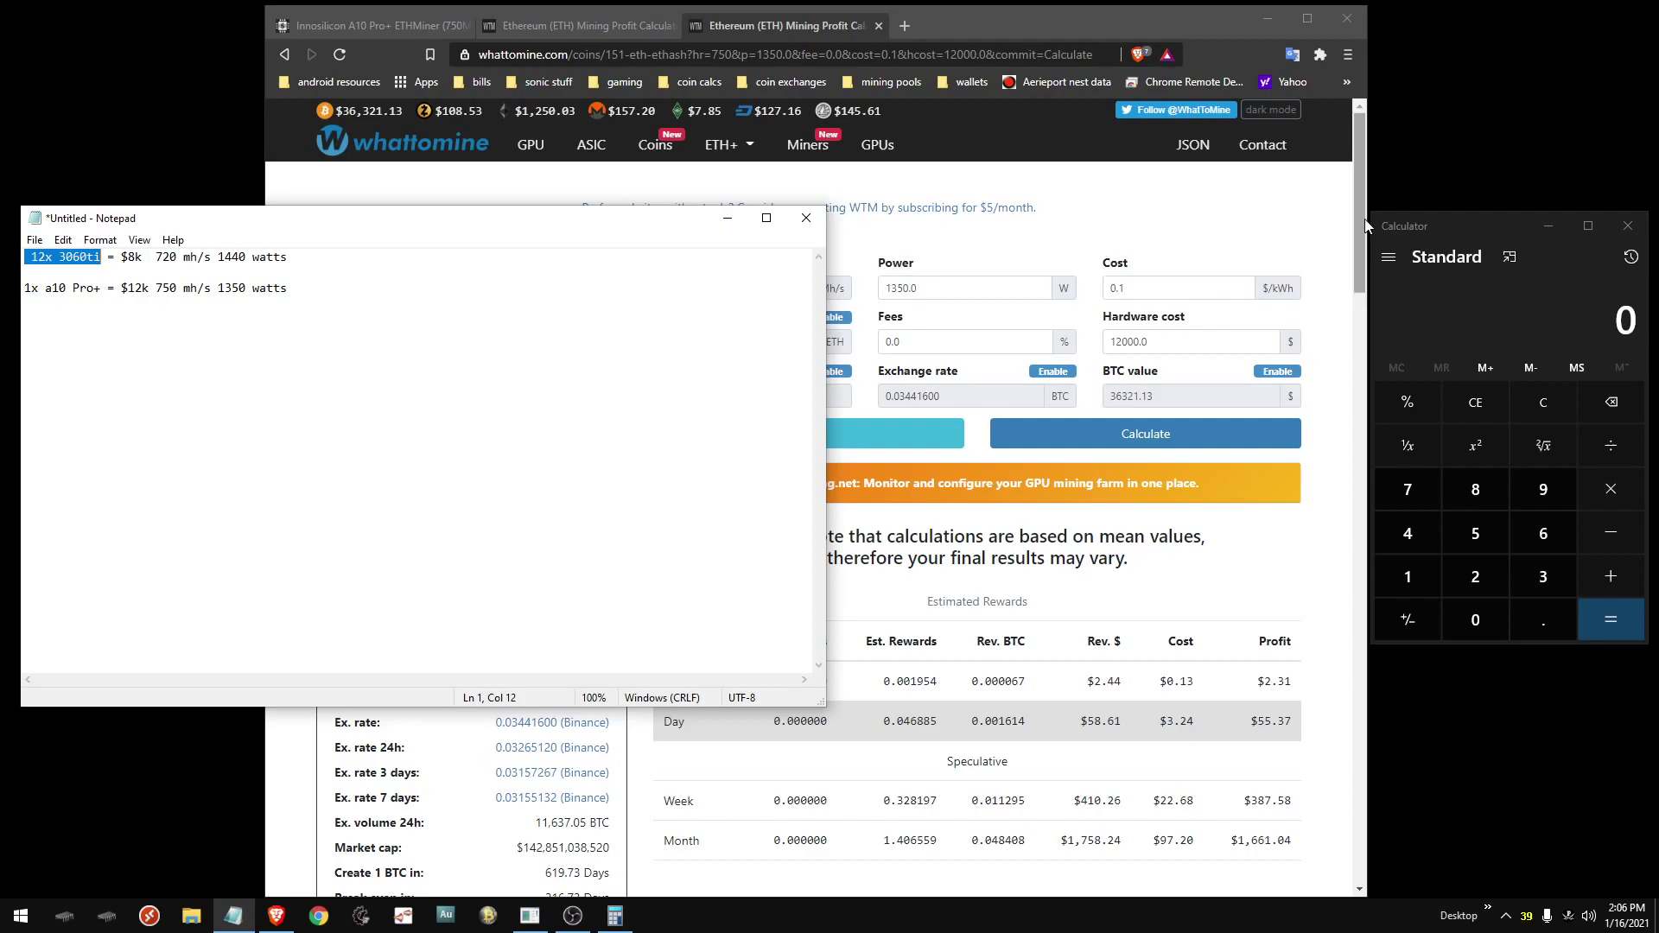
Step: Compute 12 × 60 = 720 and highlight the 720 hashrate in the notes
click(1438, 218)
click(1428, 570)
click(1469, 580)
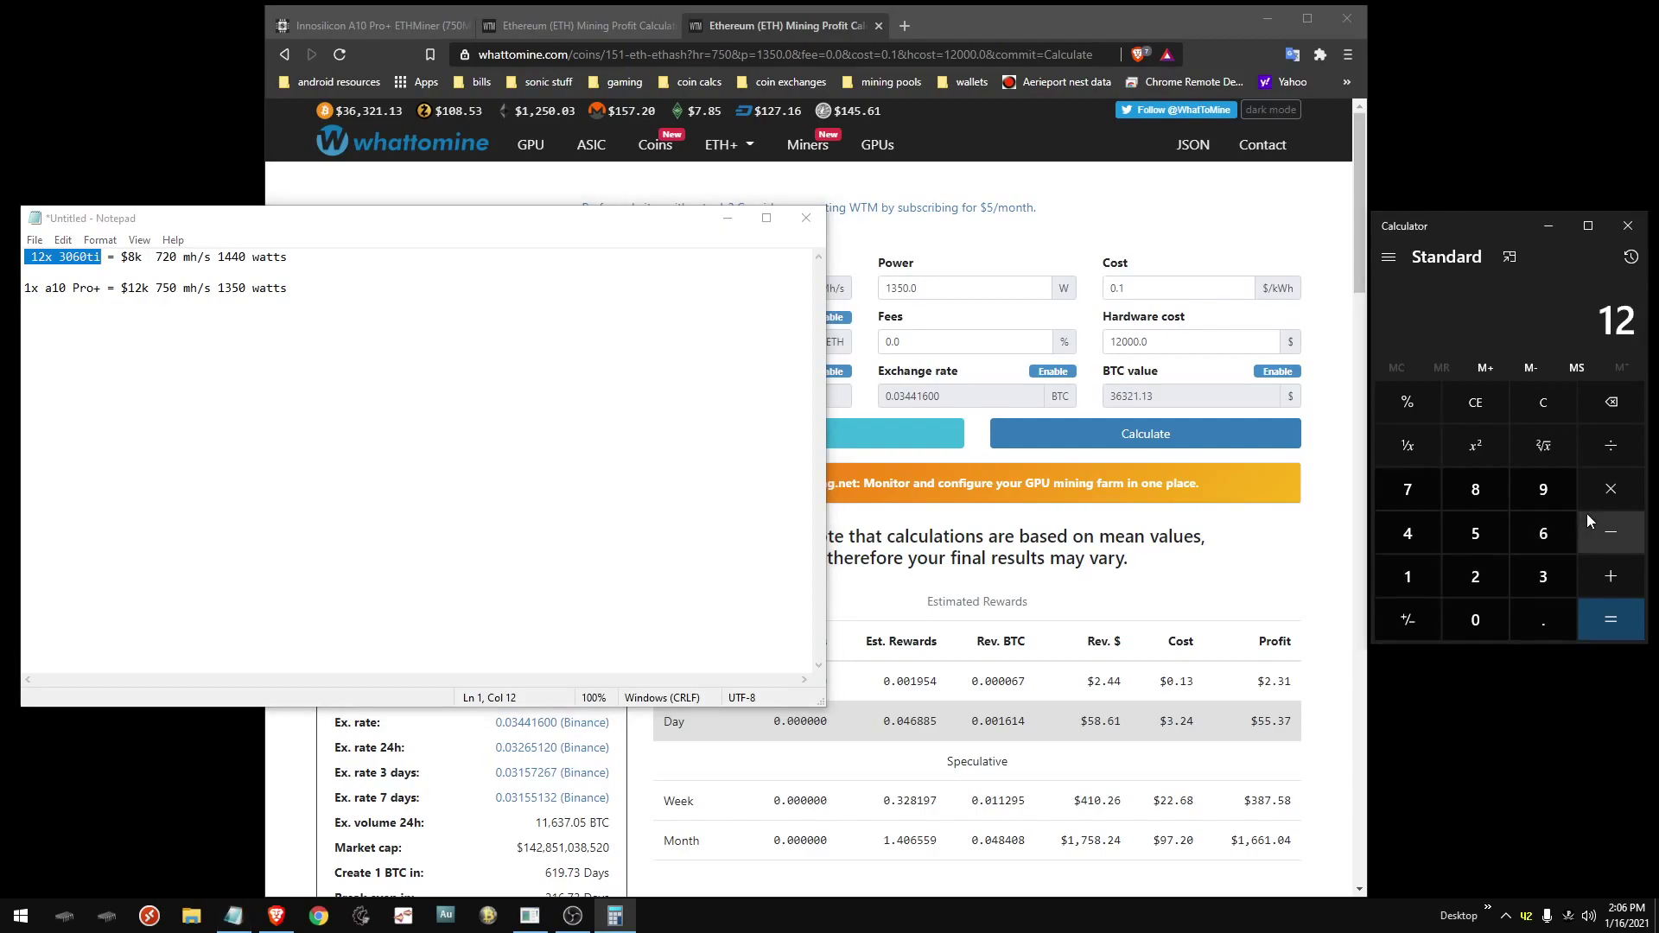
click(1545, 551)
click(1486, 612)
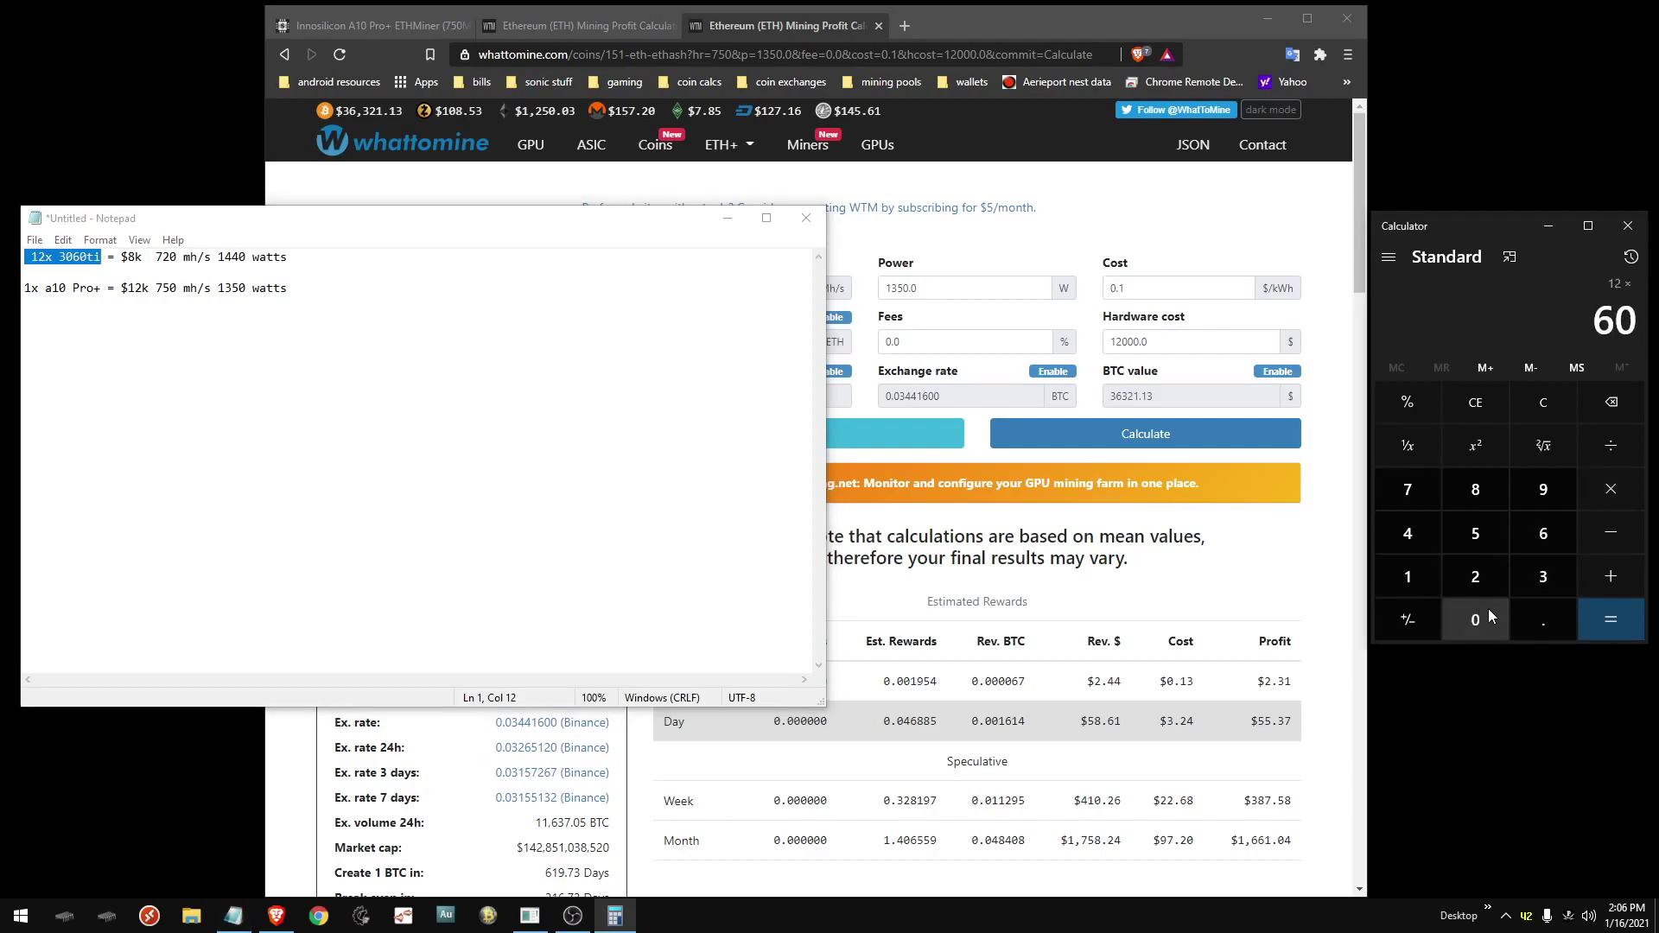
click(1608, 621)
drag(158, 258, 179, 261)
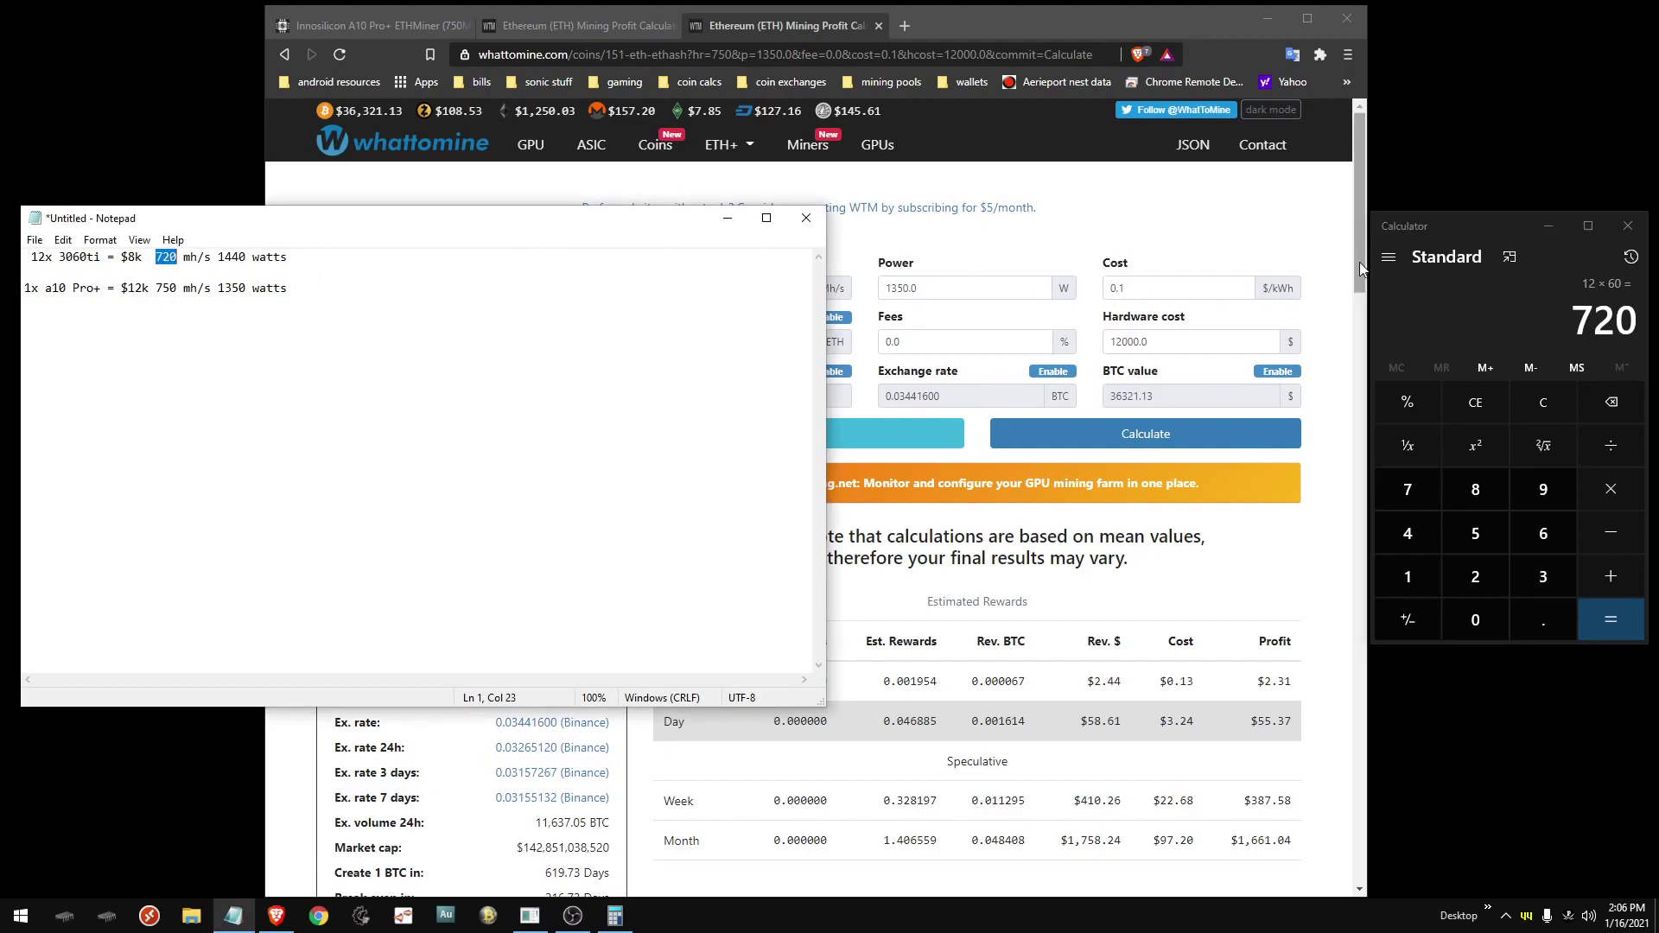
Step: Compute 120 × 12 = 1,440 and select the 1440 watts and 12x 3060ti in the notes
click(1536, 400)
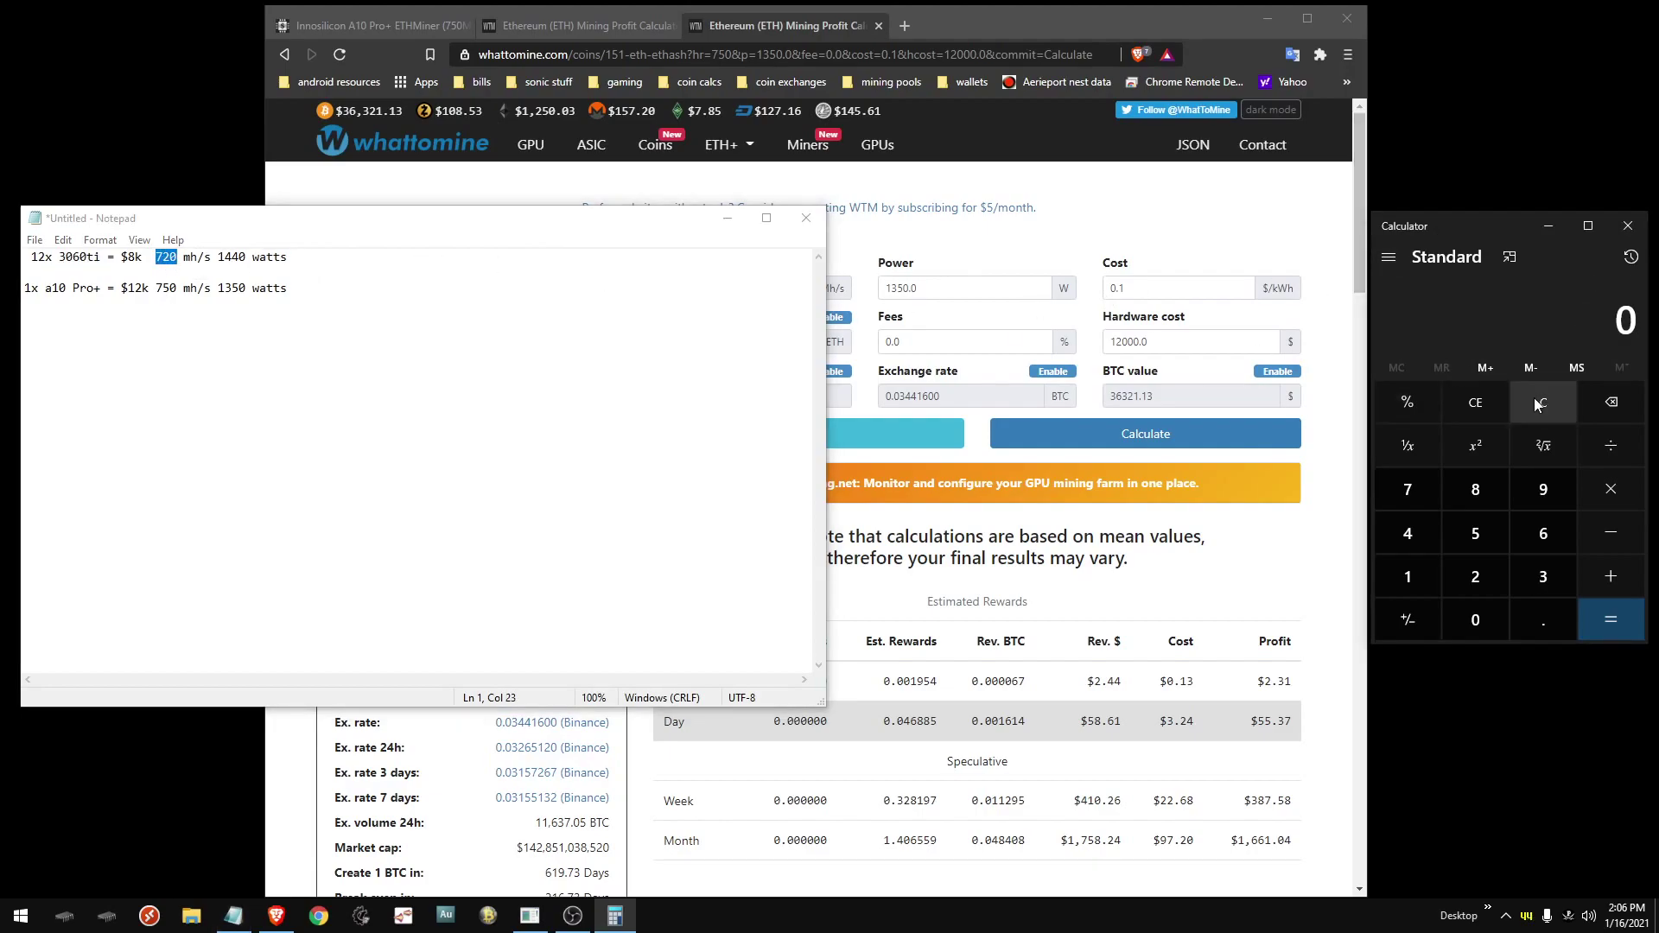
click(1412, 577)
click(1469, 584)
key(0)
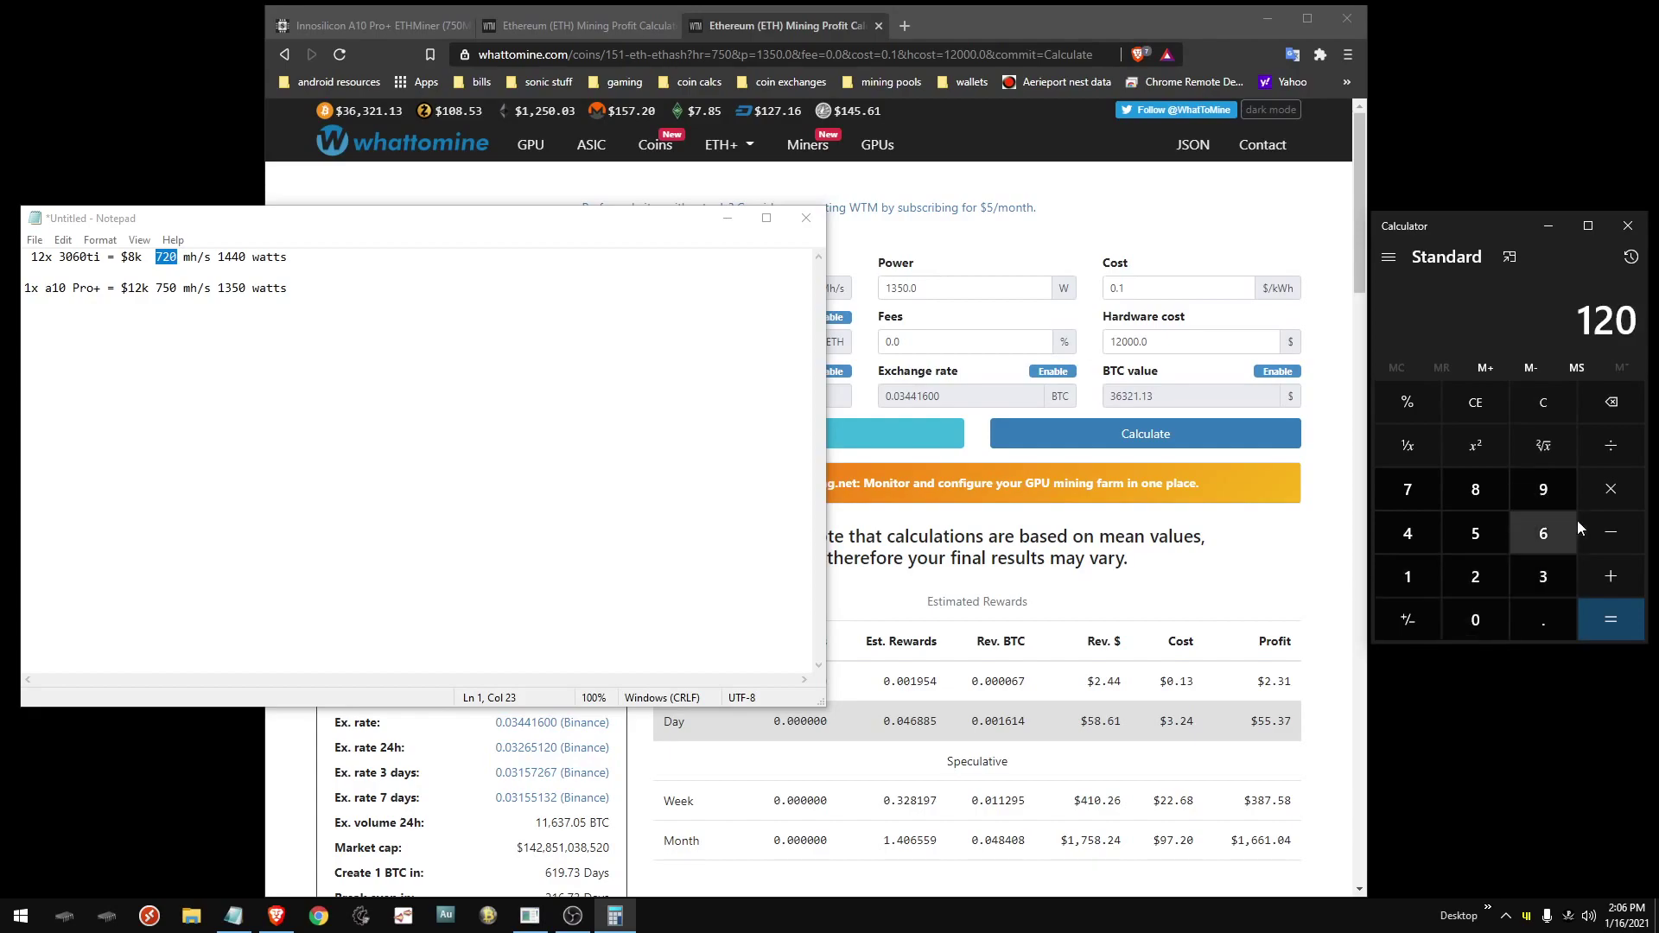
click(1609, 489)
click(1428, 587)
click(1473, 585)
key(Return)
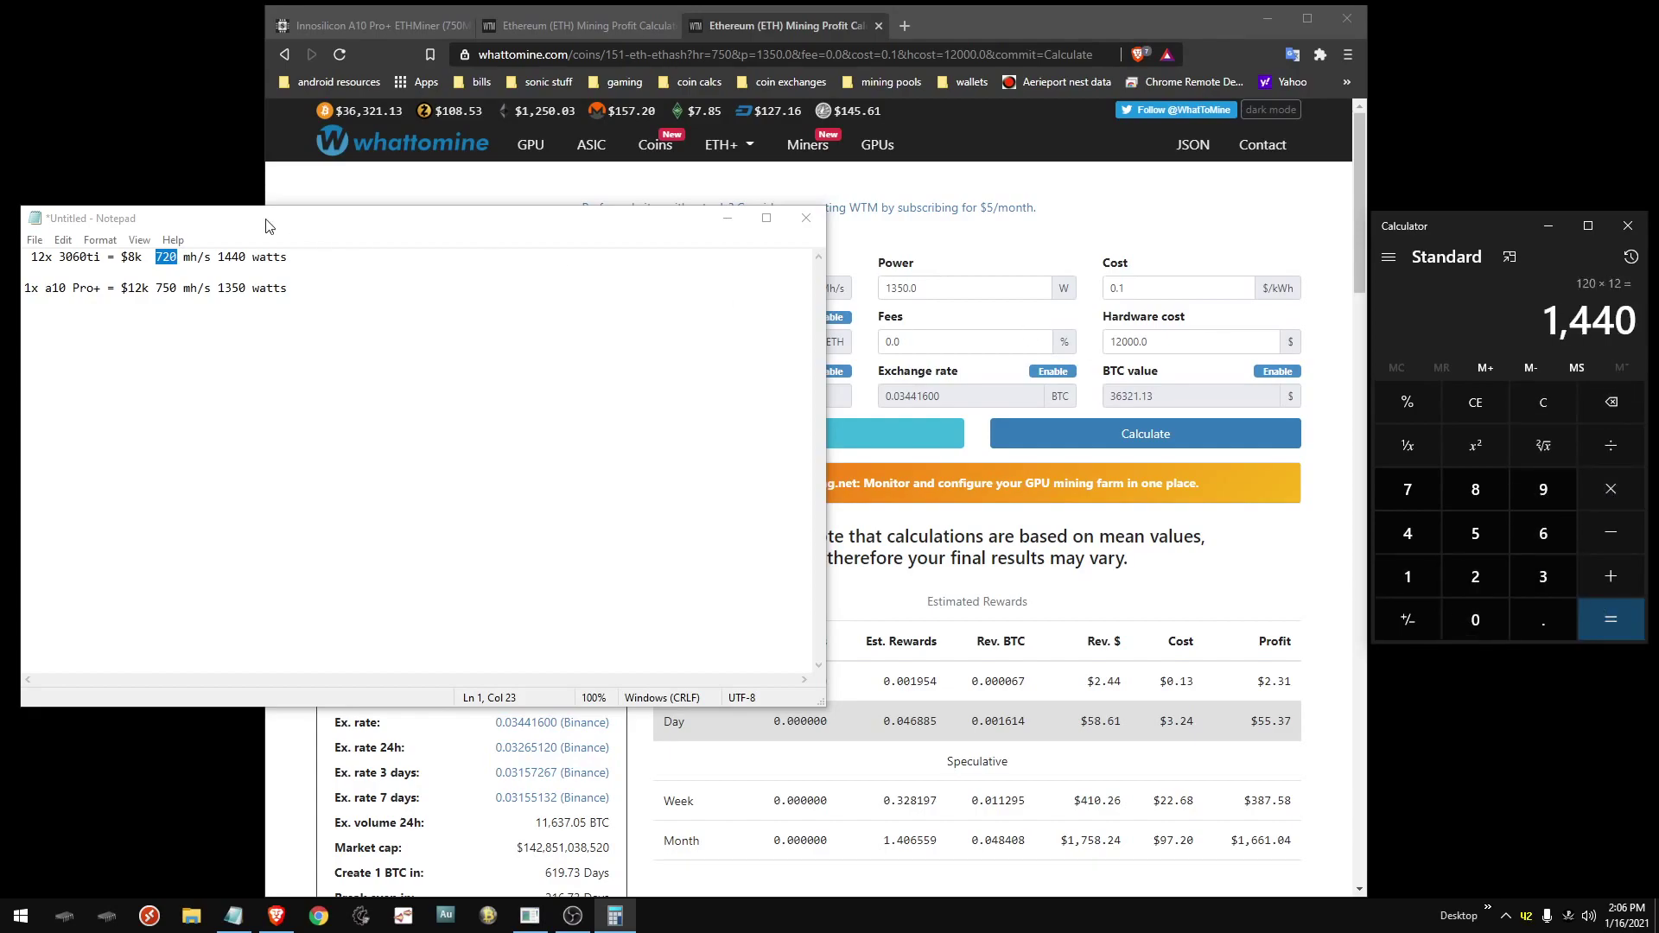
drag(218, 257, 247, 258)
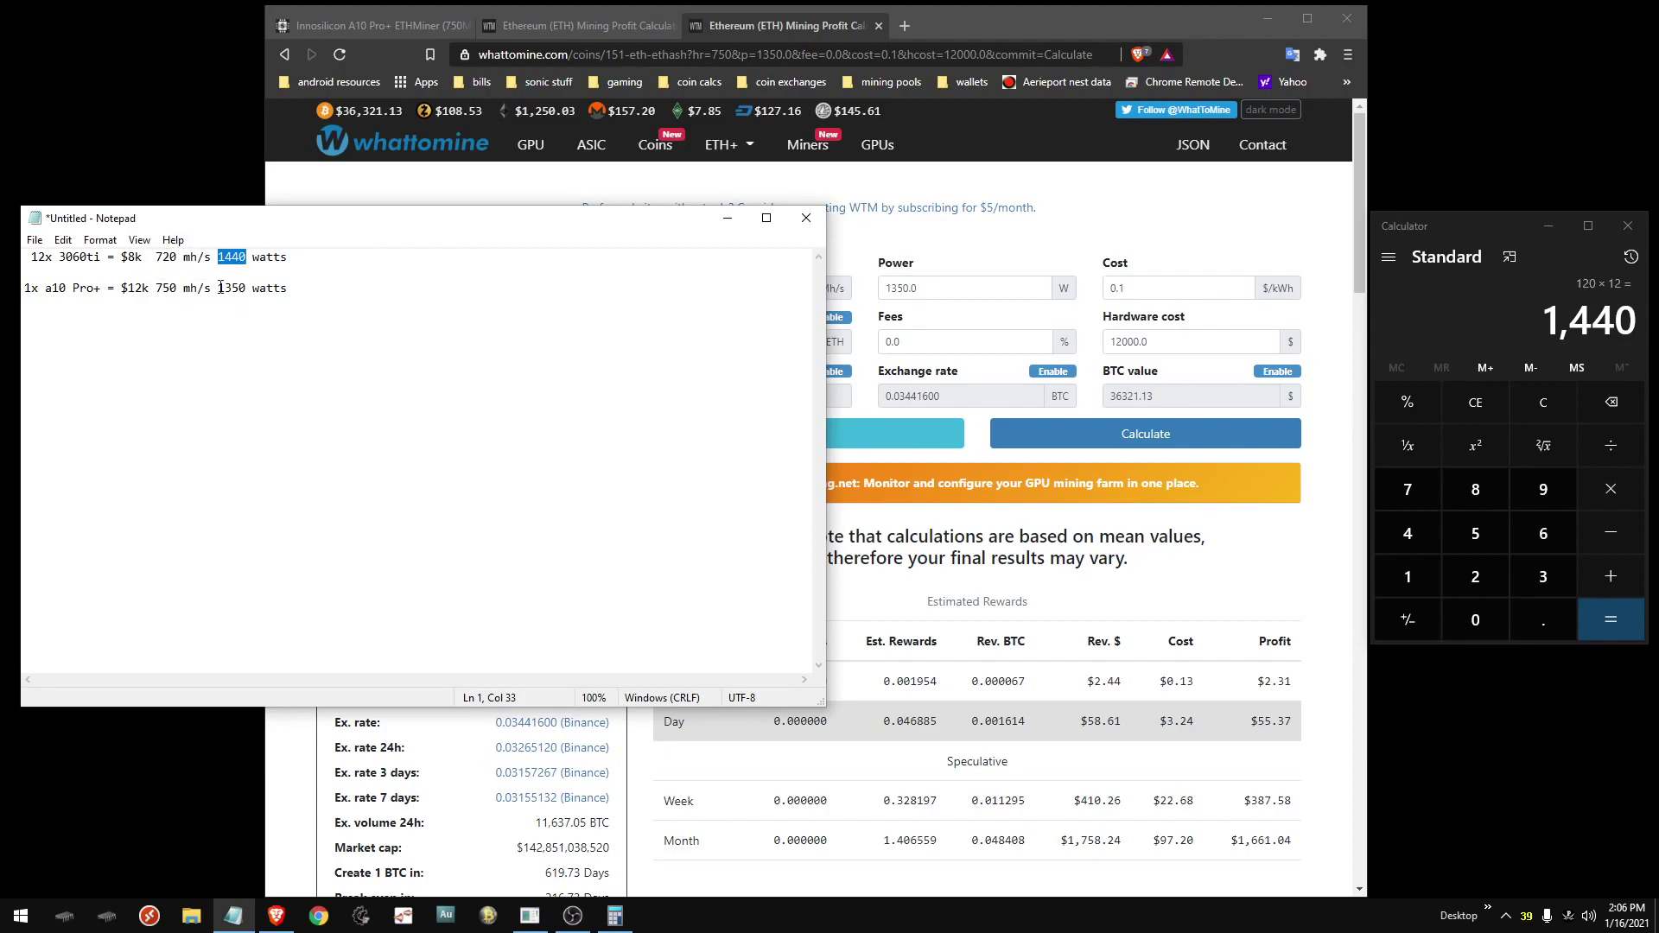
drag(161, 288, 144, 252)
drag(30, 257, 102, 256)
Step: Total twelve cards at 400 each: 400*12 = 4,800
click(1475, 403)
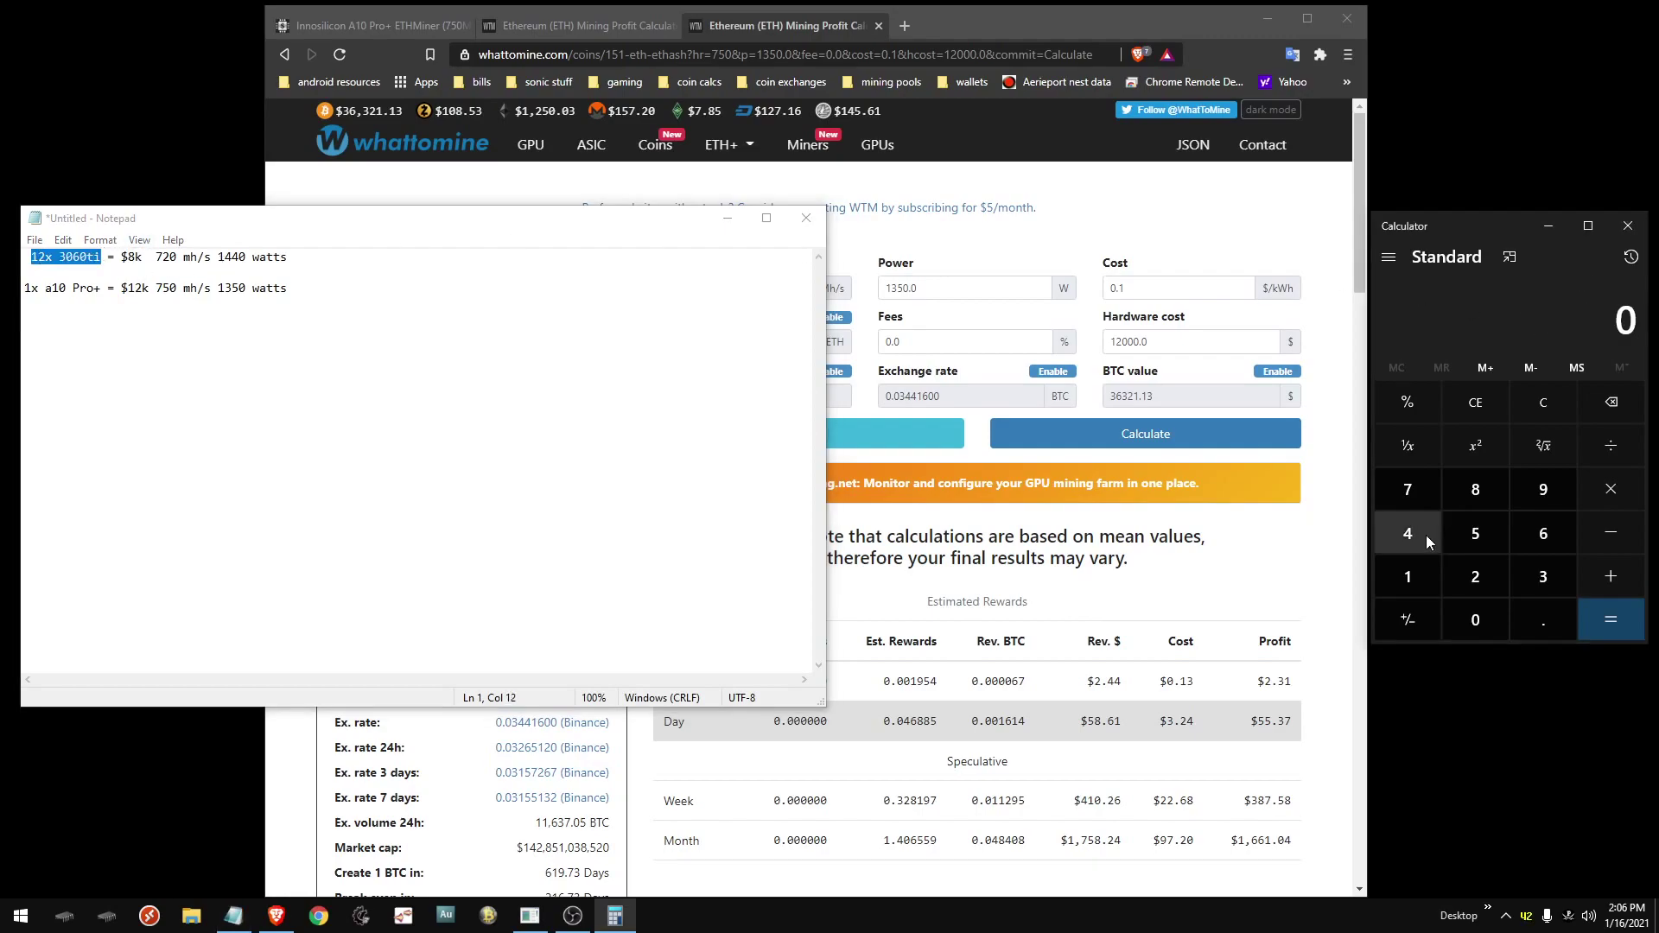
click(1407, 533)
click(1475, 618)
click(1475, 619)
click(1475, 619)
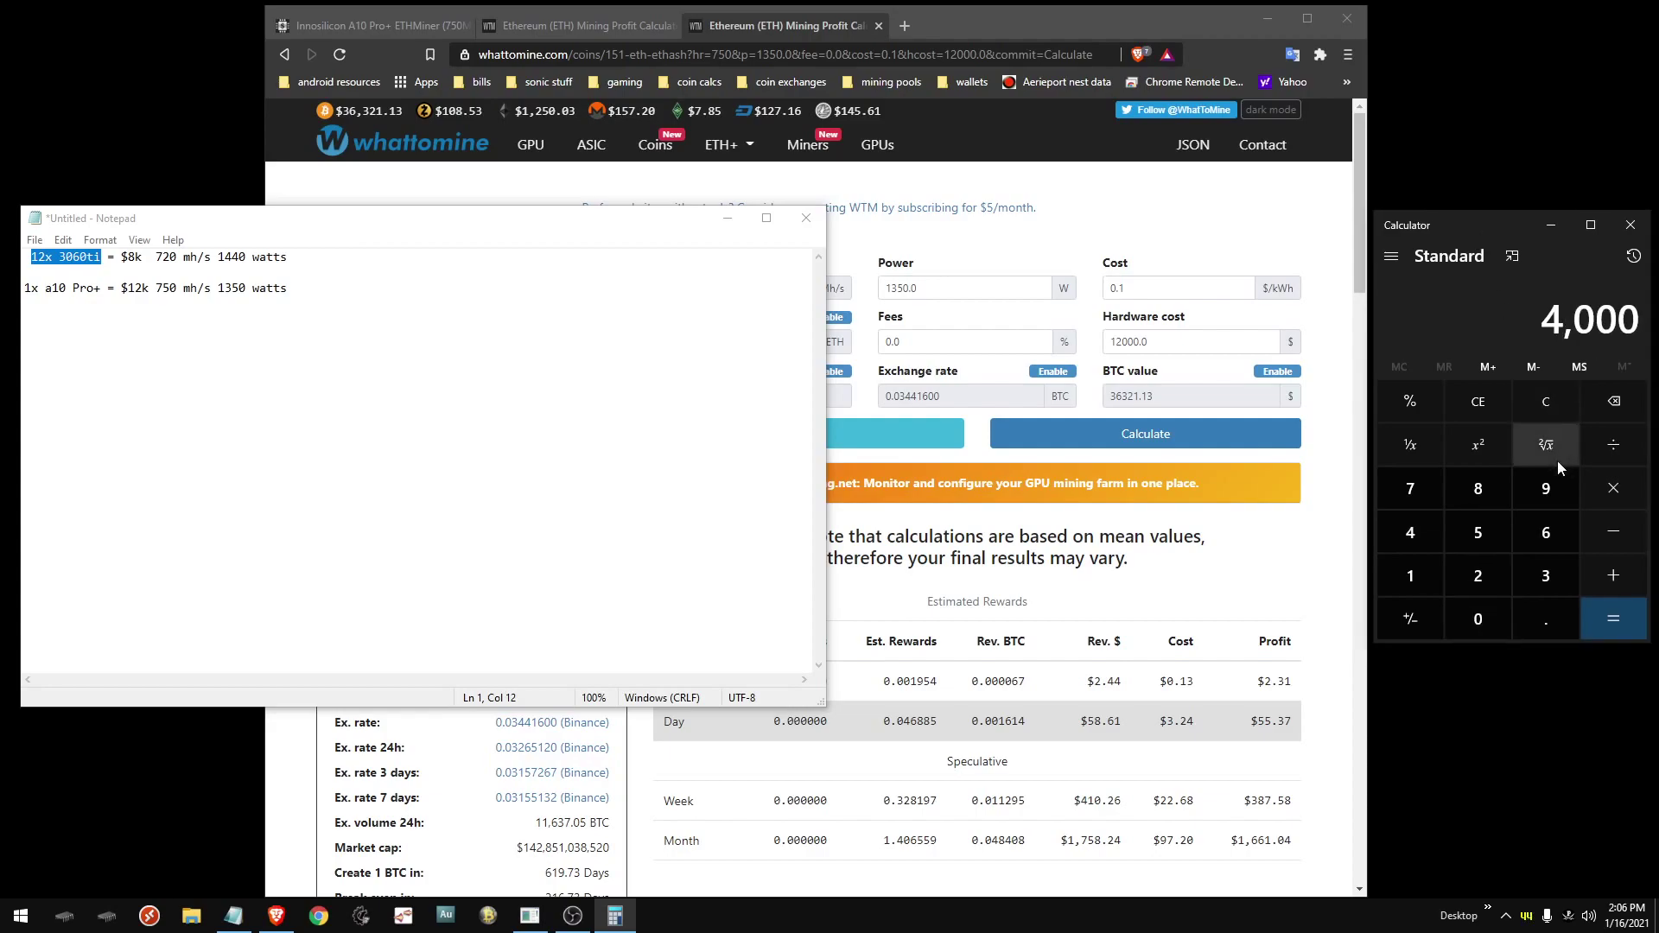
key(Escape)
text(400)
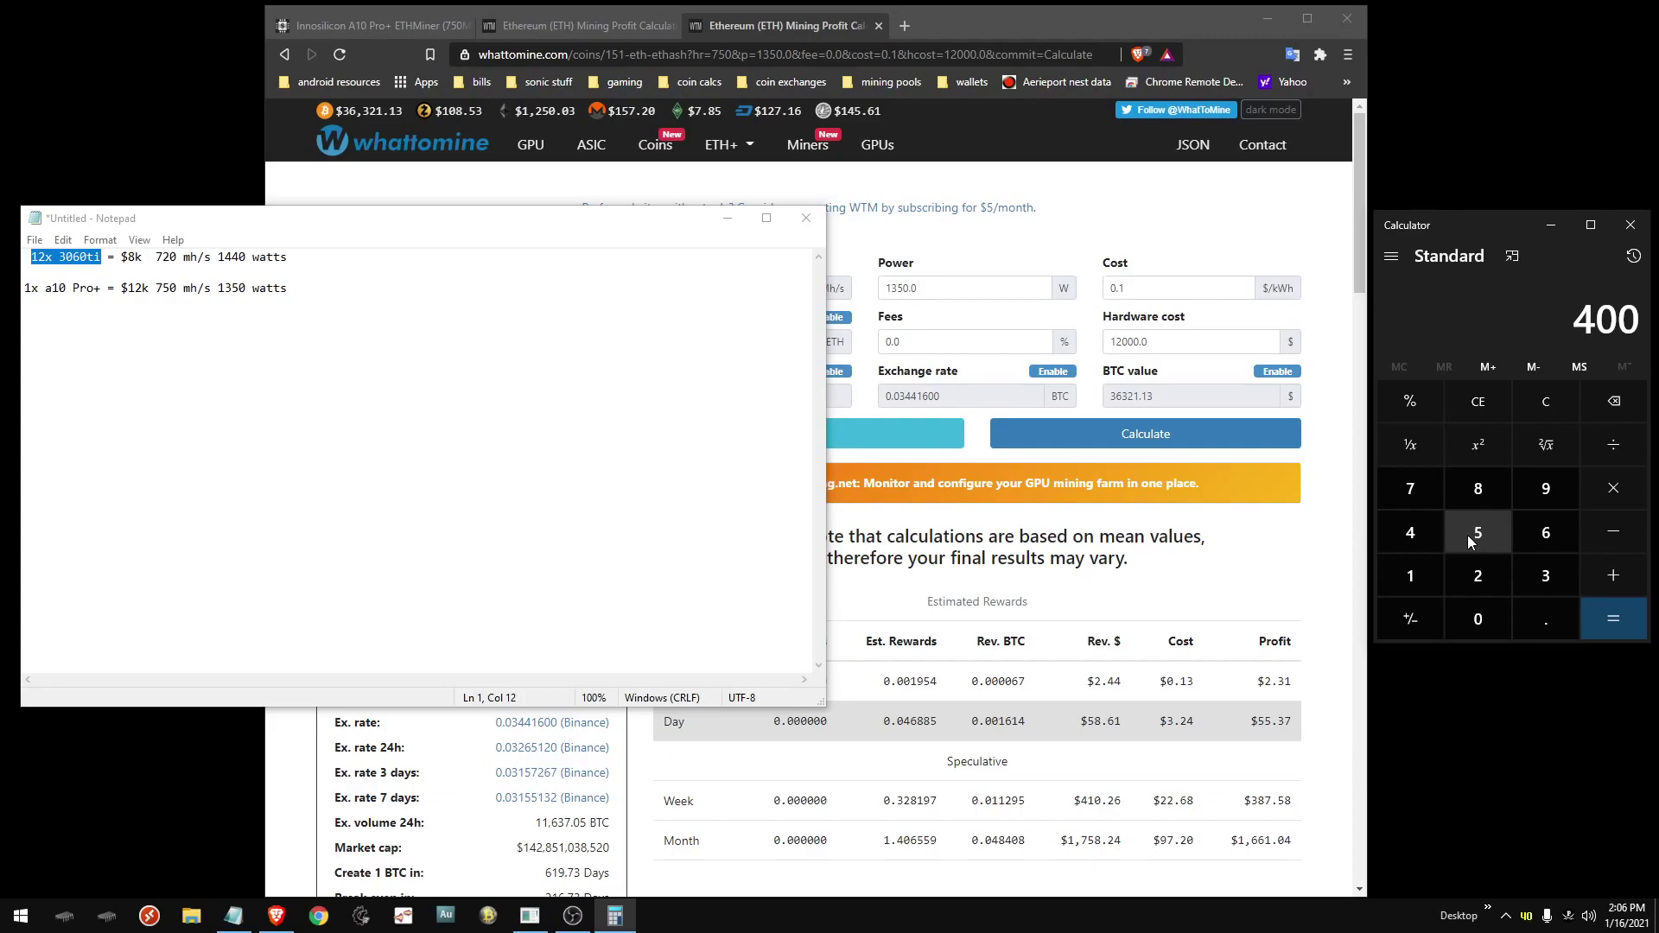
text(*12)
key(Return)
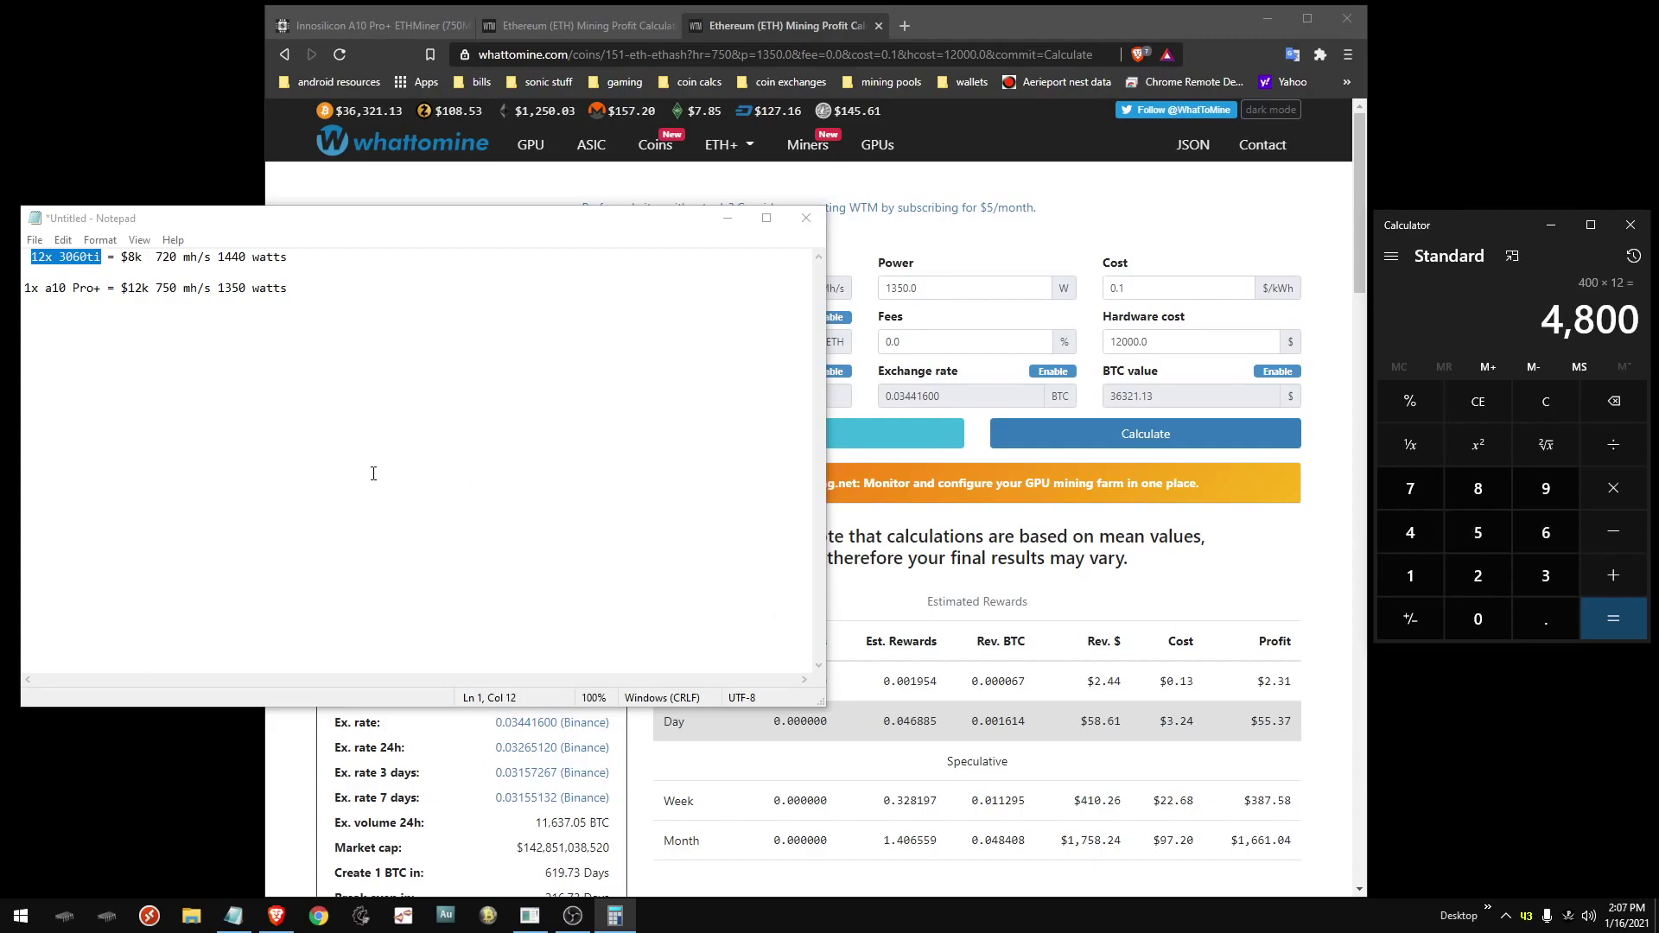
Step: Total twelve cards at 650 each, 650*12 = 7,800, then select the 8 in $8k
click(1541, 404)
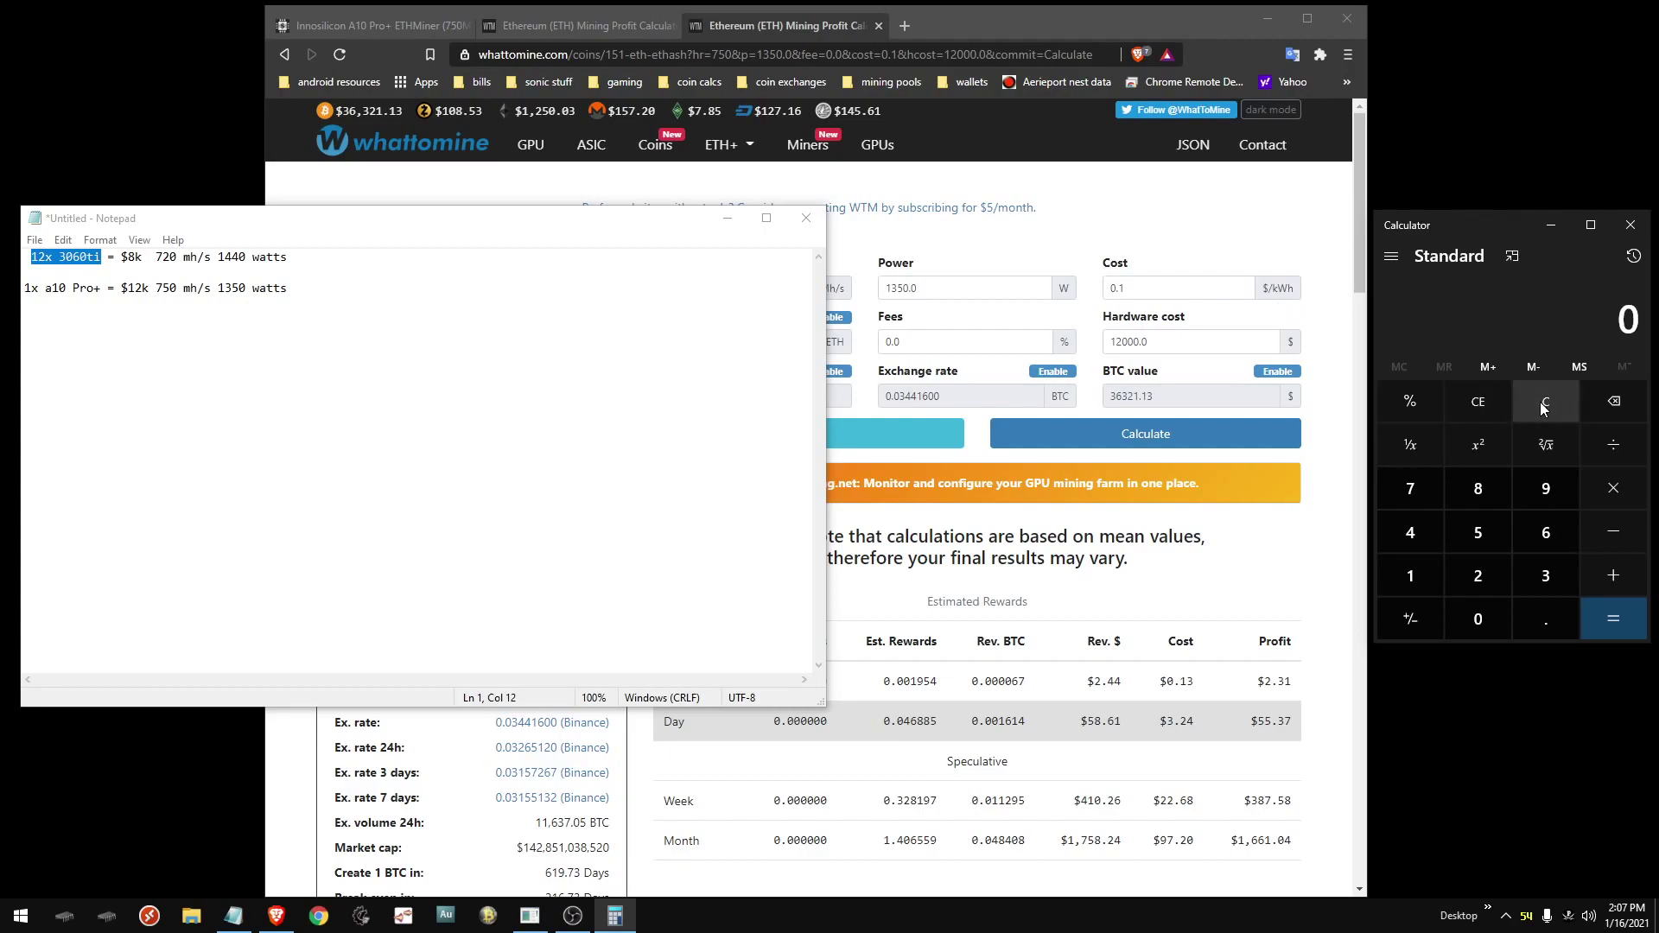
drag(1457, 227, 1455, 228)
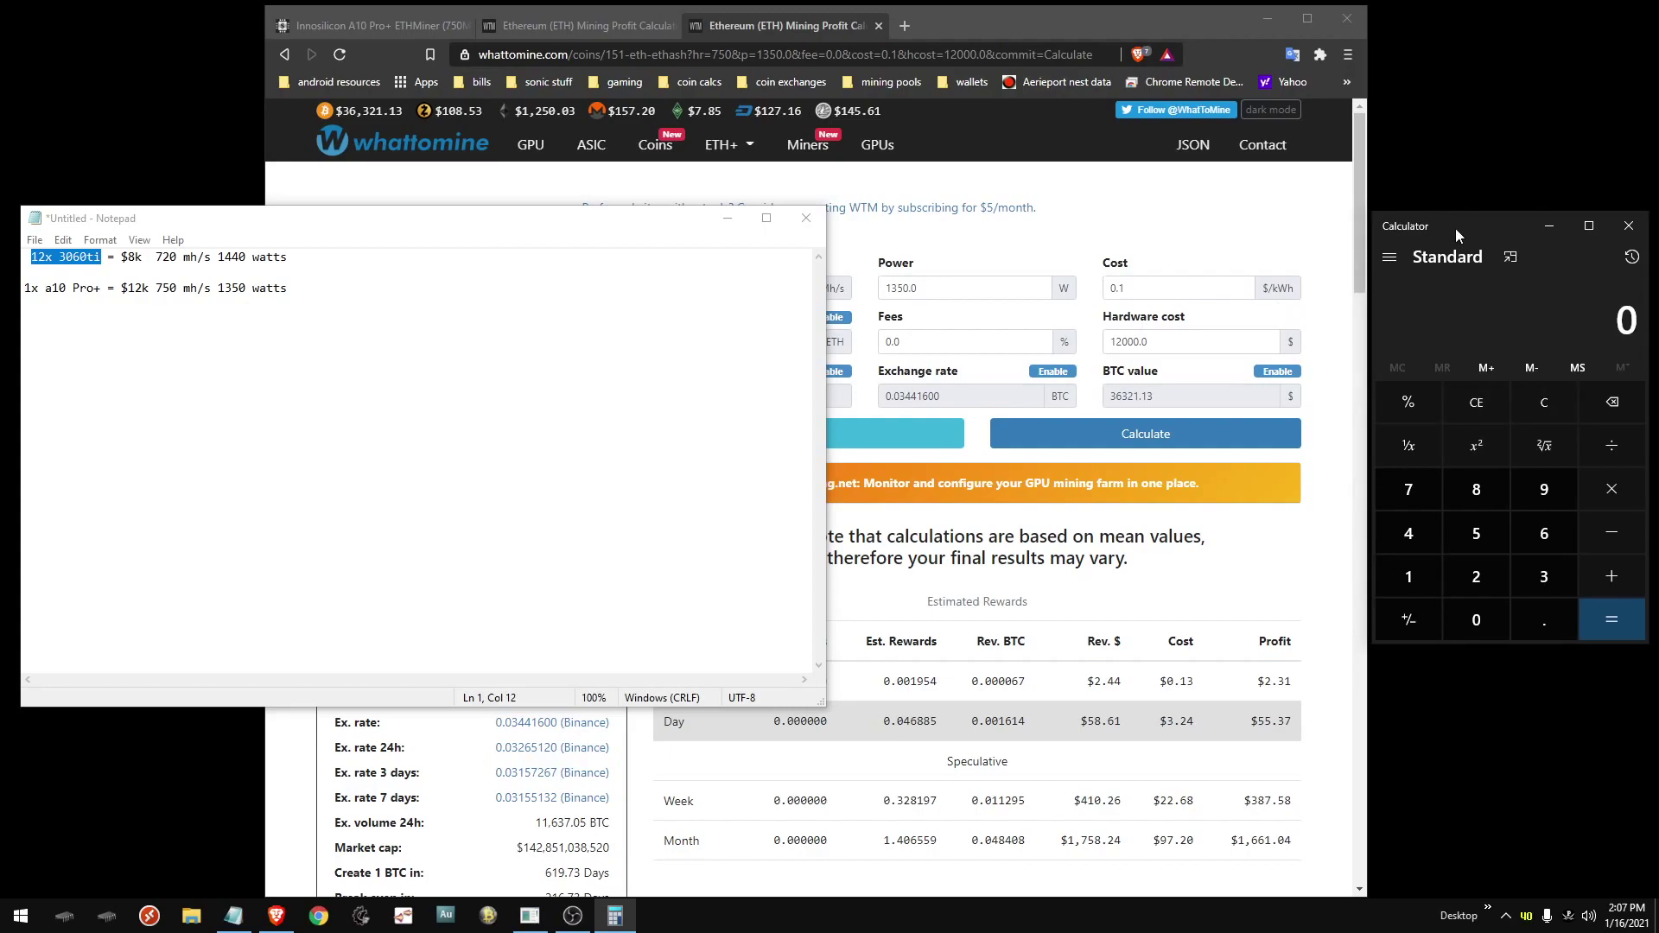
text(650)
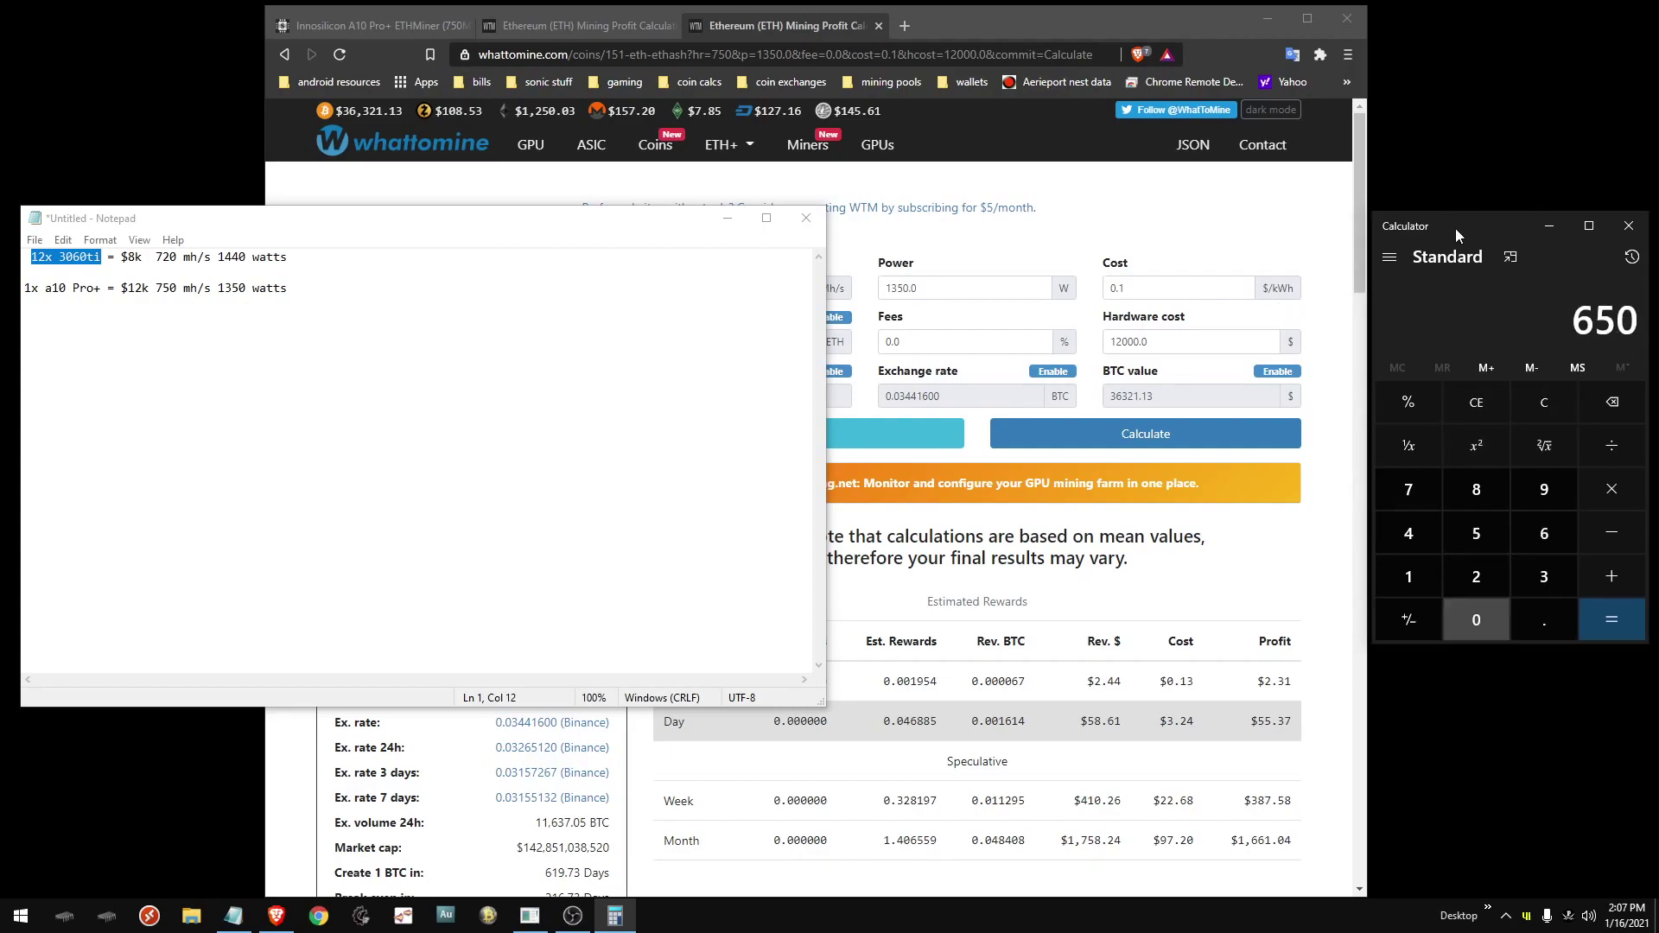
text(*12)
key(Return)
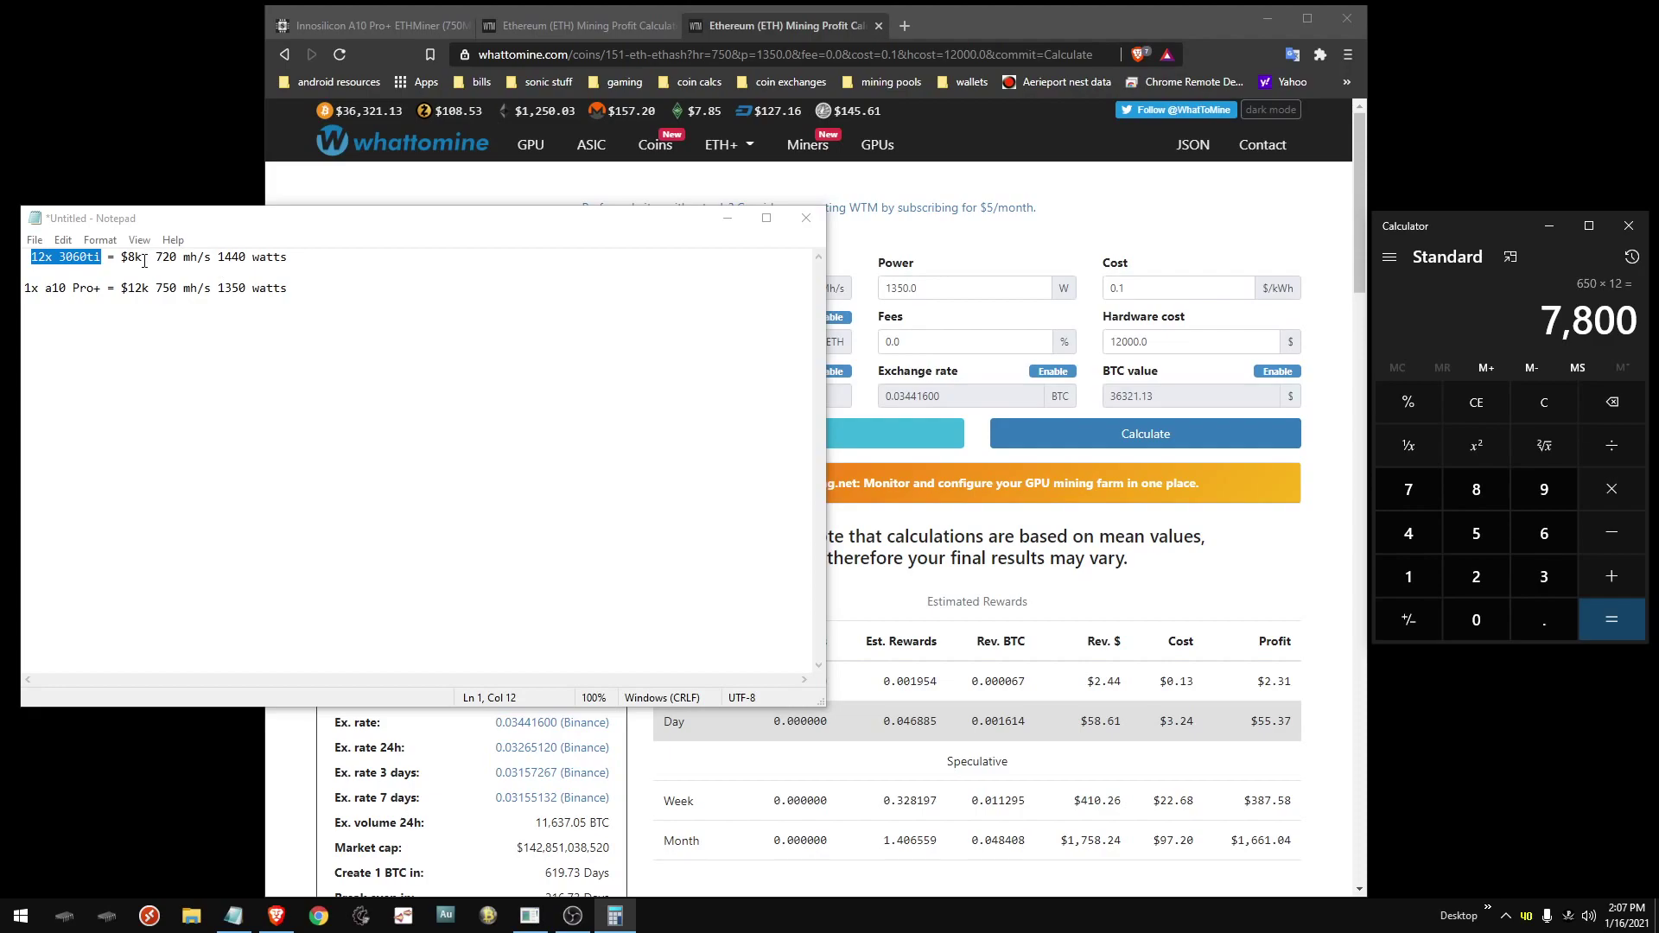
drag(128, 258, 136, 257)
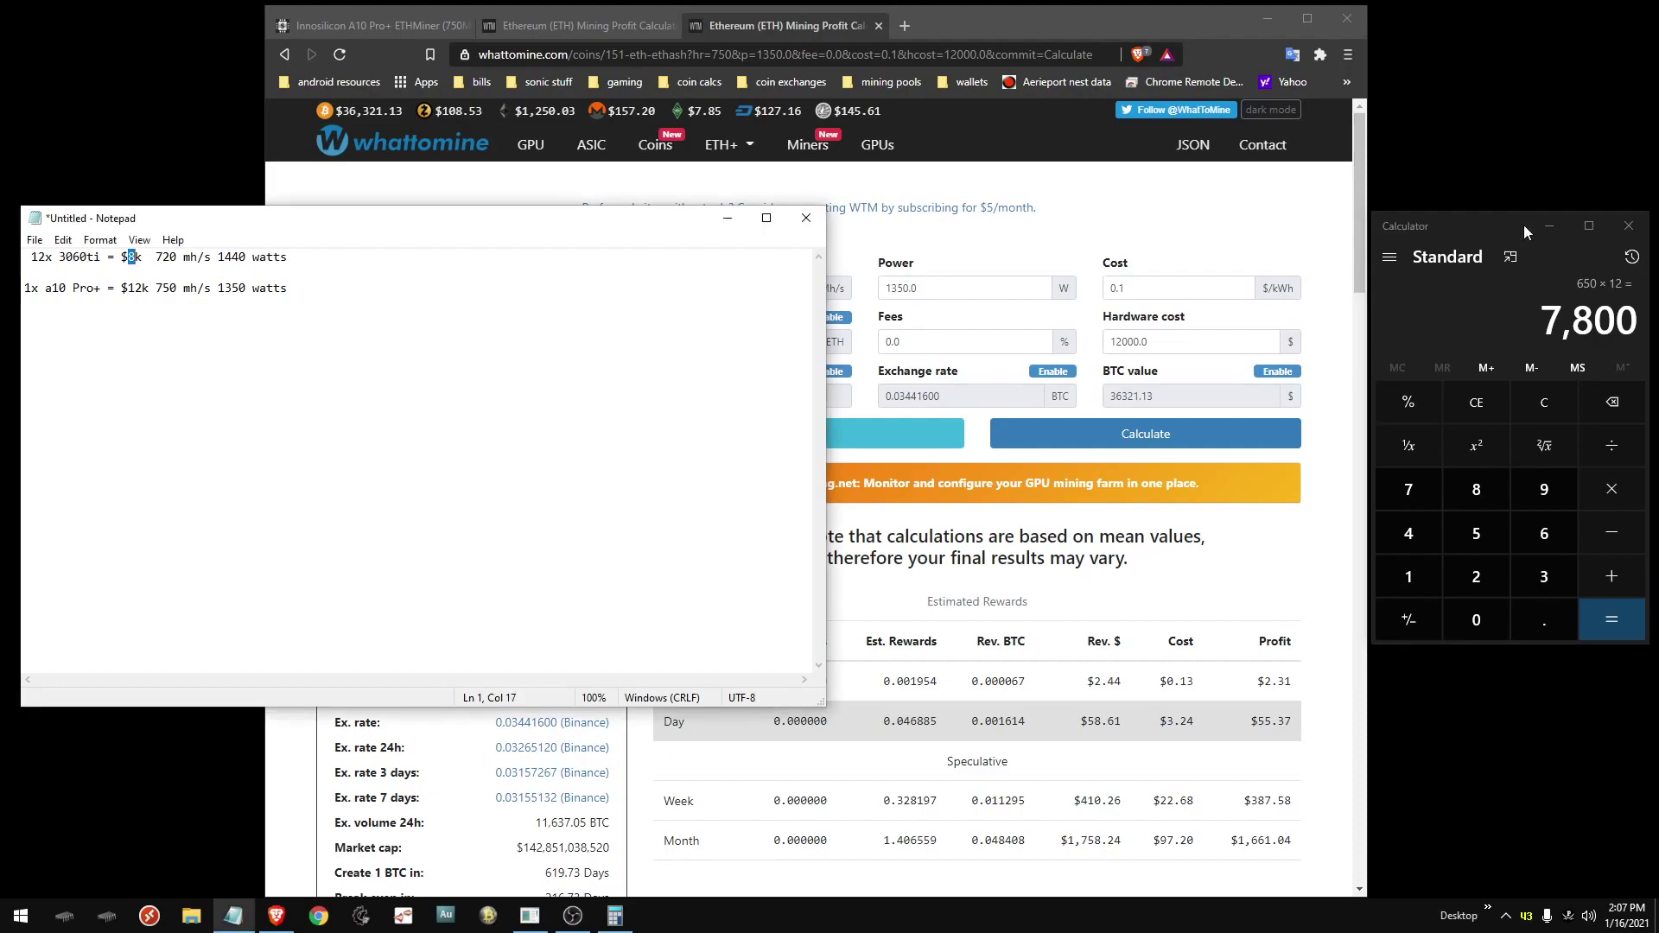
Step: Change the notes' 3060 Ti price from $8k to $9k
click(1482, 221)
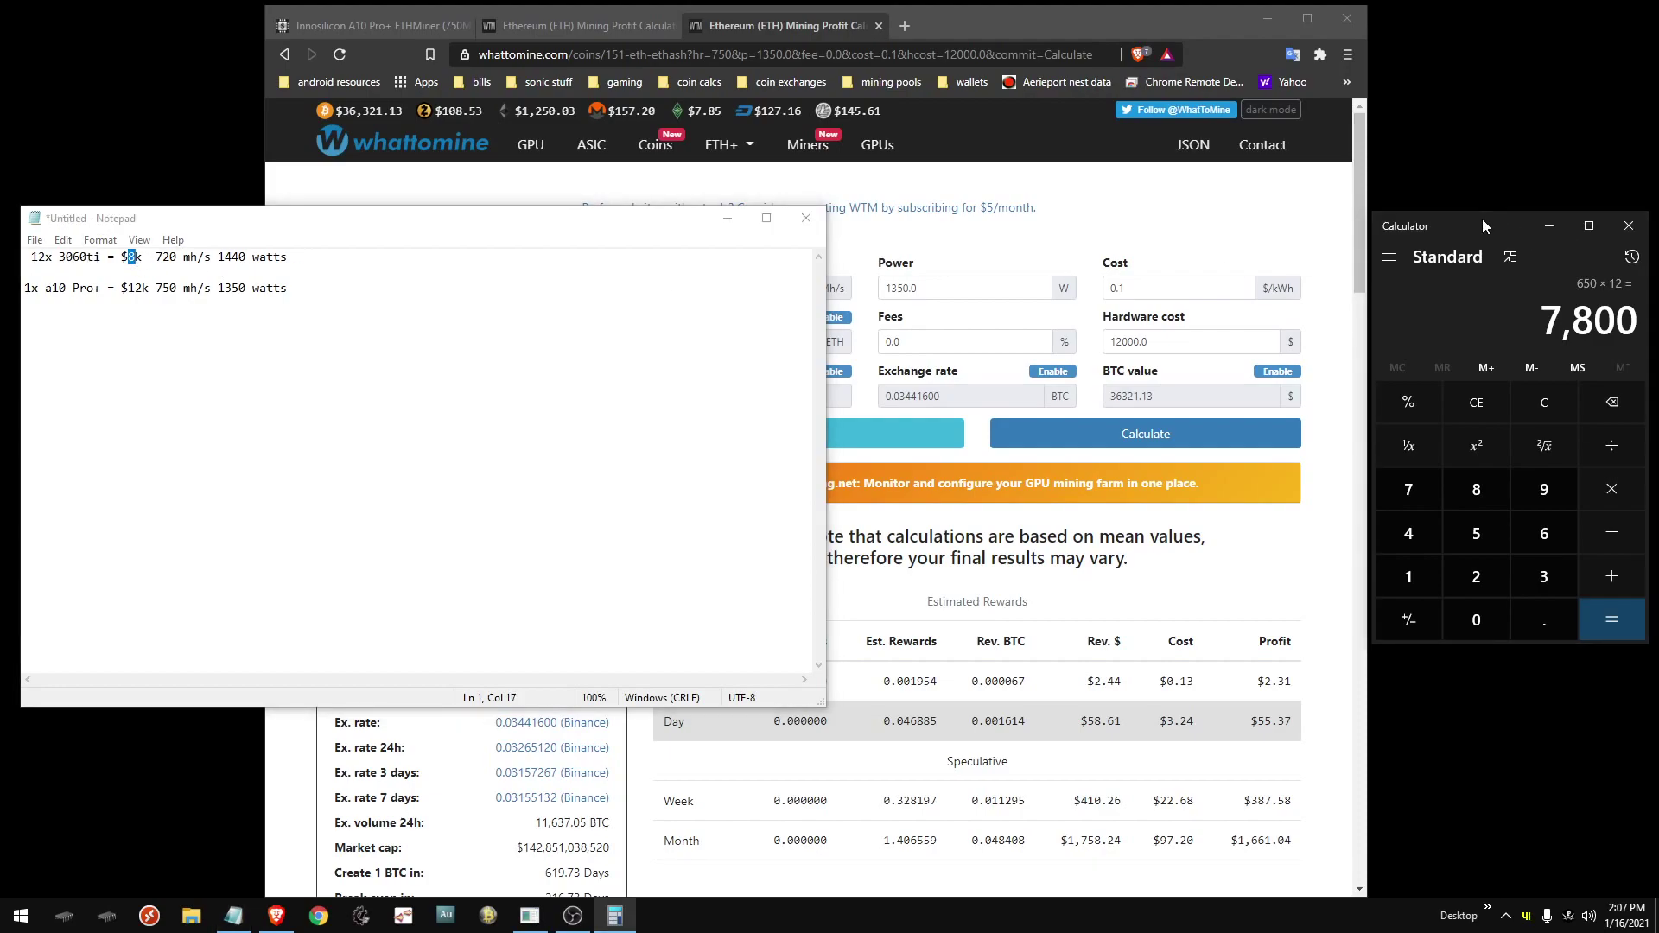
click(142, 263)
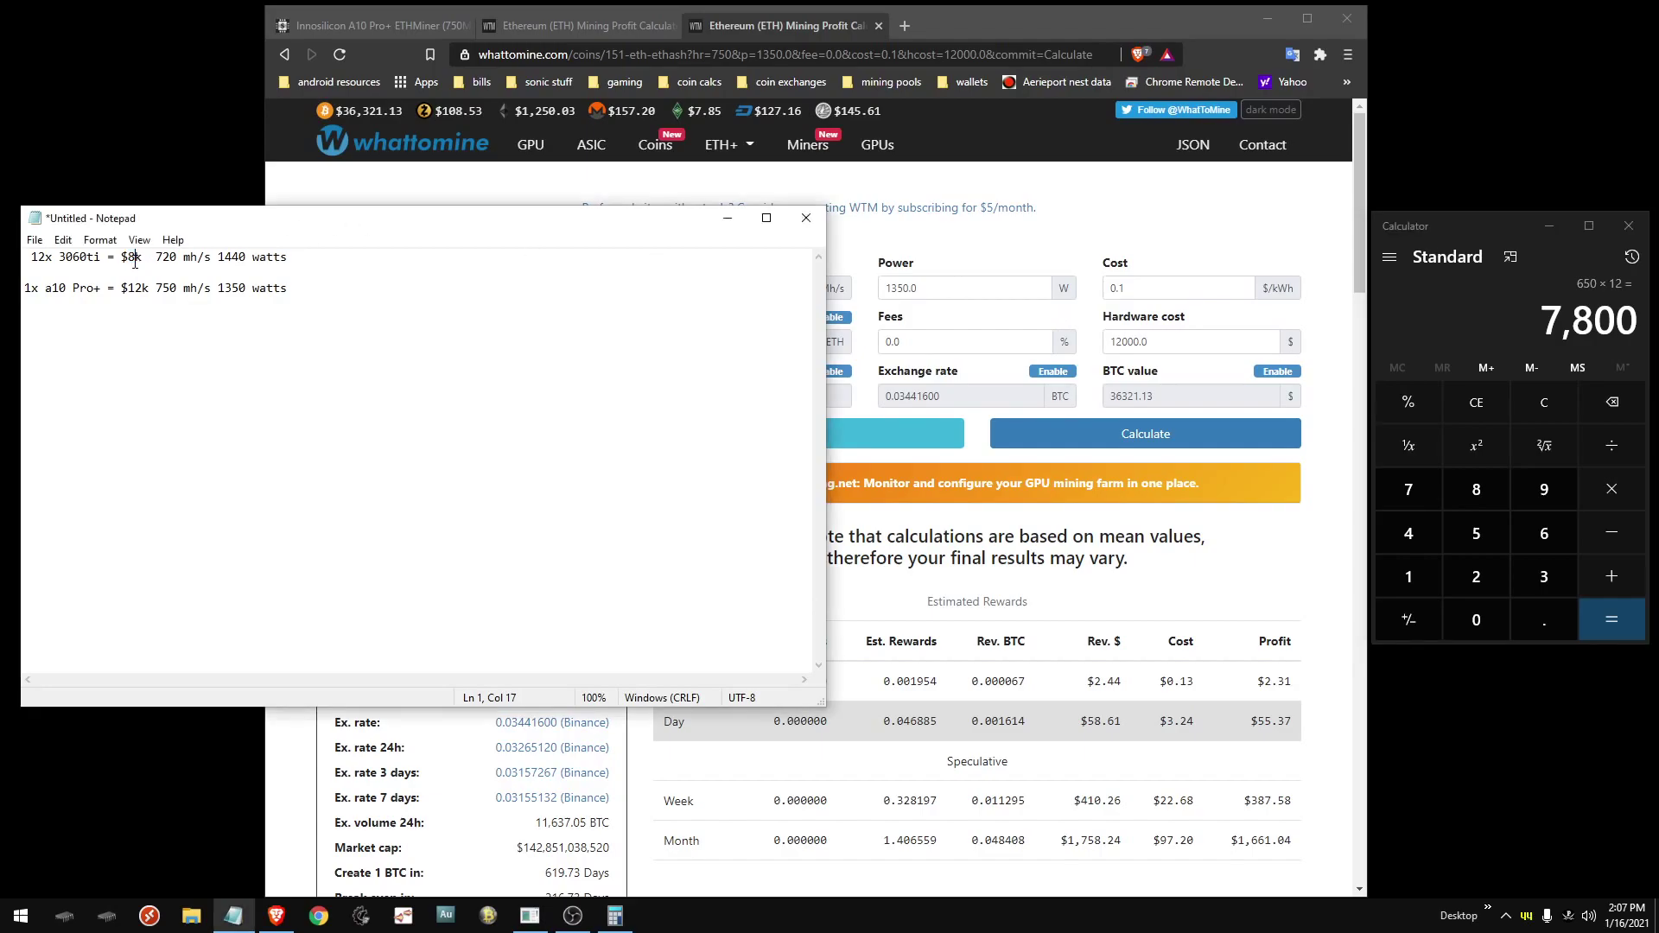
key(BackSpace)
text(9)
Step: Set the GPU rig's hardware cost to 9000, recalculate, then reload the A10 Pro+ results
click(579, 25)
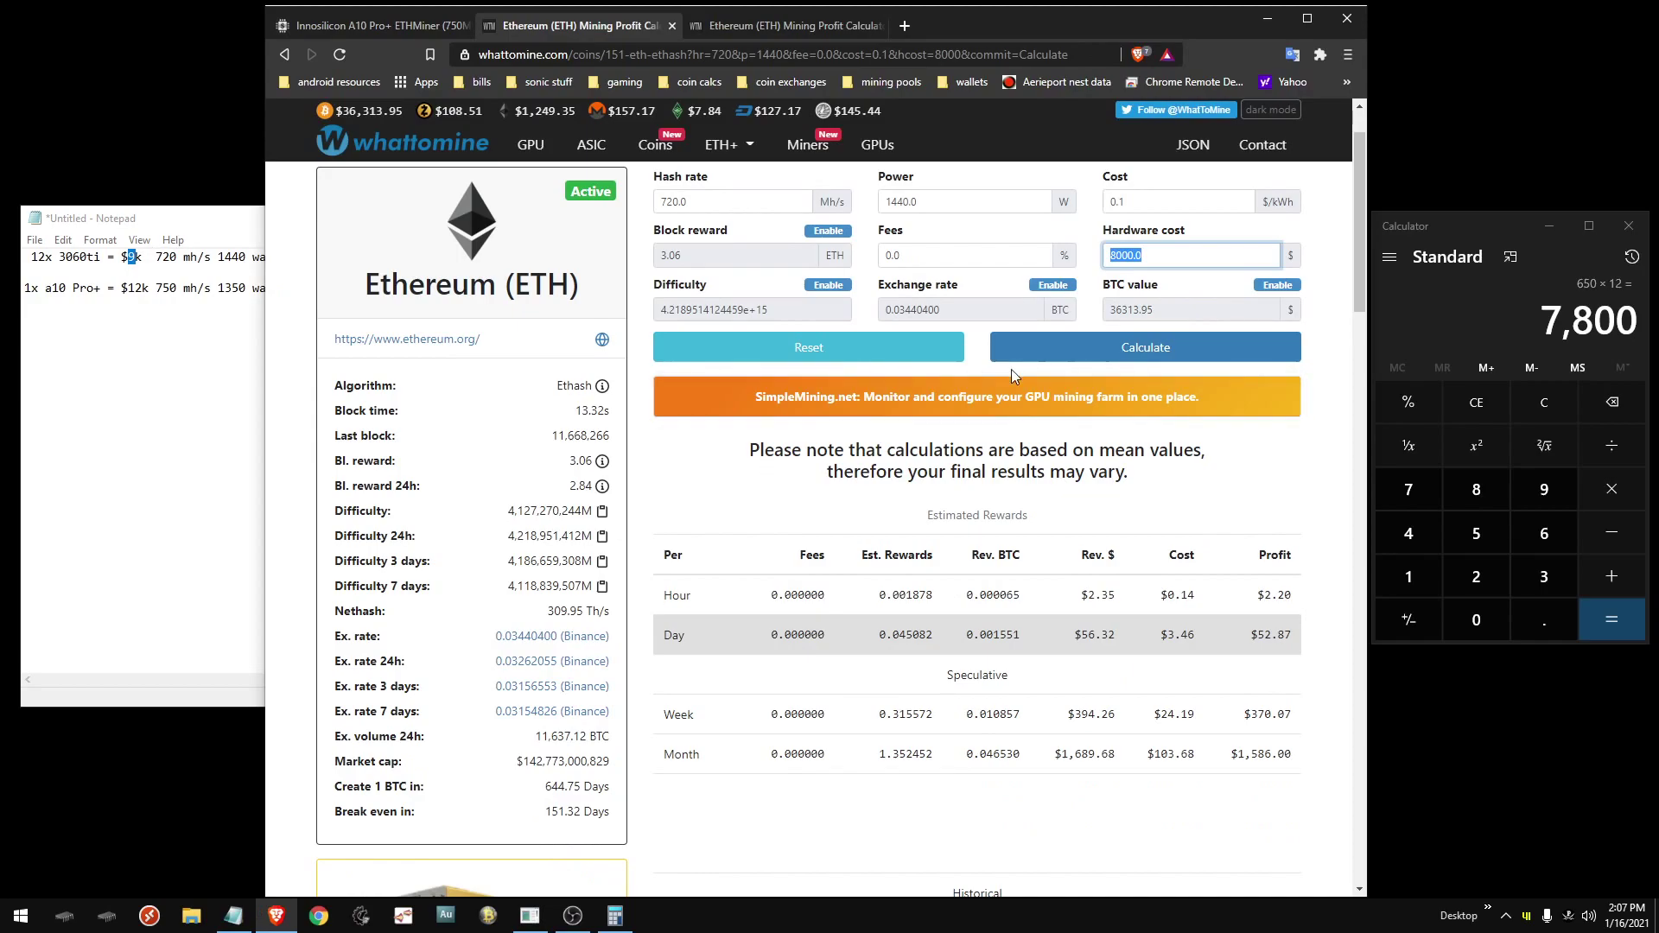
click(1116, 255)
drag(1115, 255, 1110, 255)
text(9)
click(1155, 348)
click(751, 25)
key(Return)
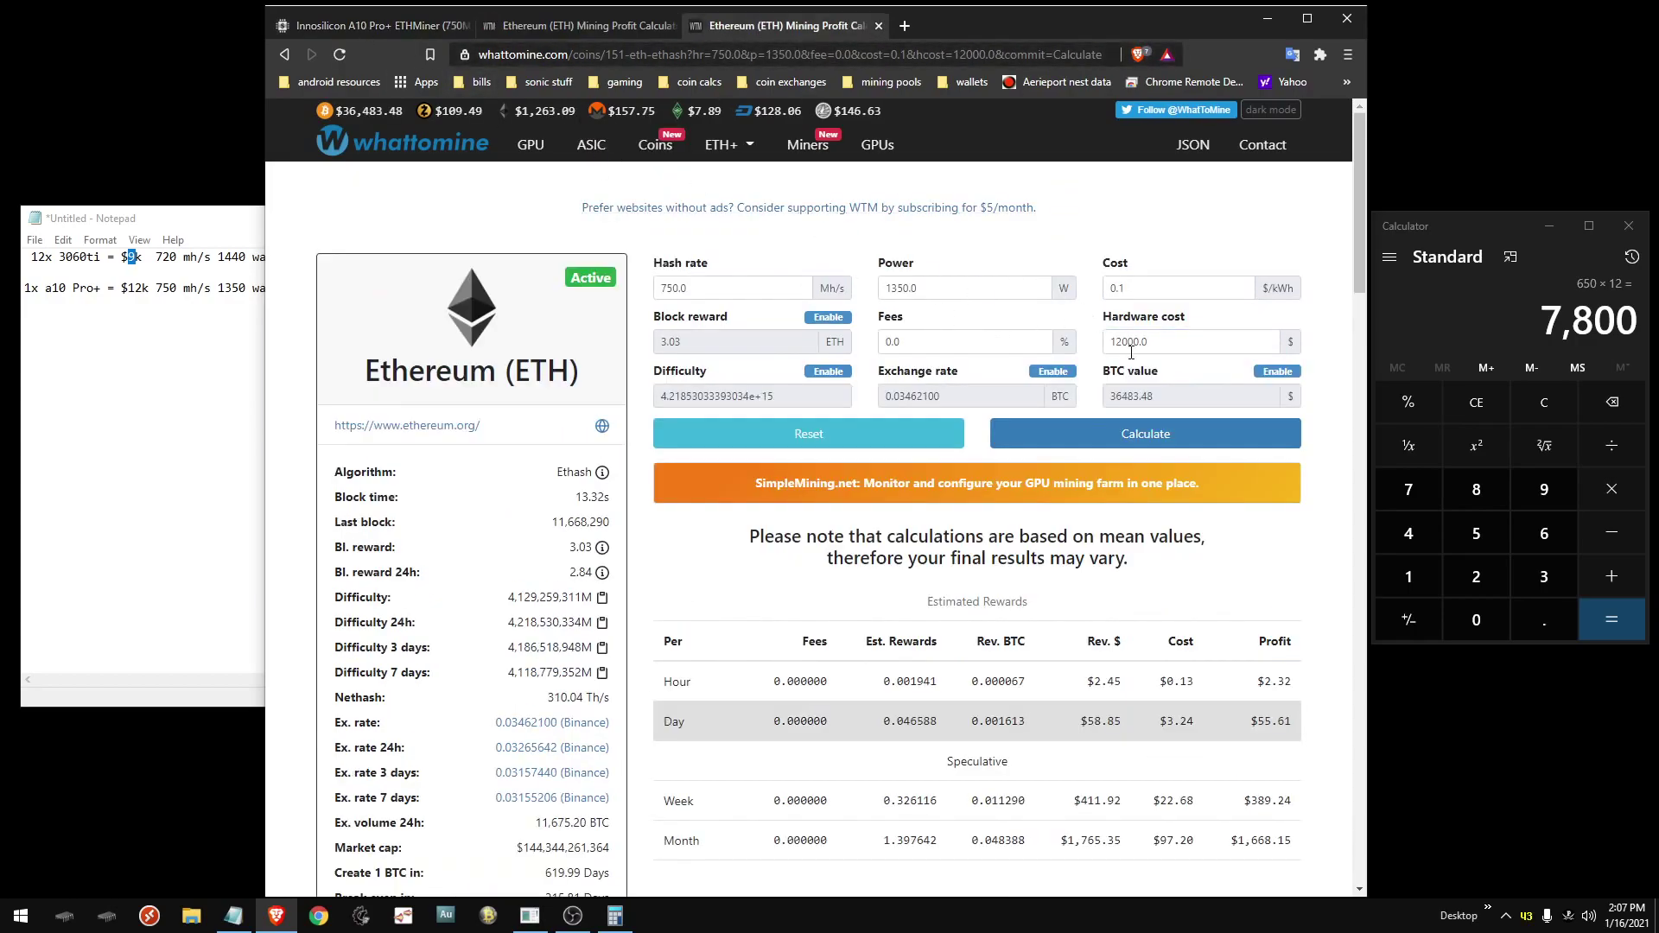
Step: Highlight the A10 Pro+ 215.81-day break-even and the GPU rig's 169.70 days
scroll(428, 750, down, 2)
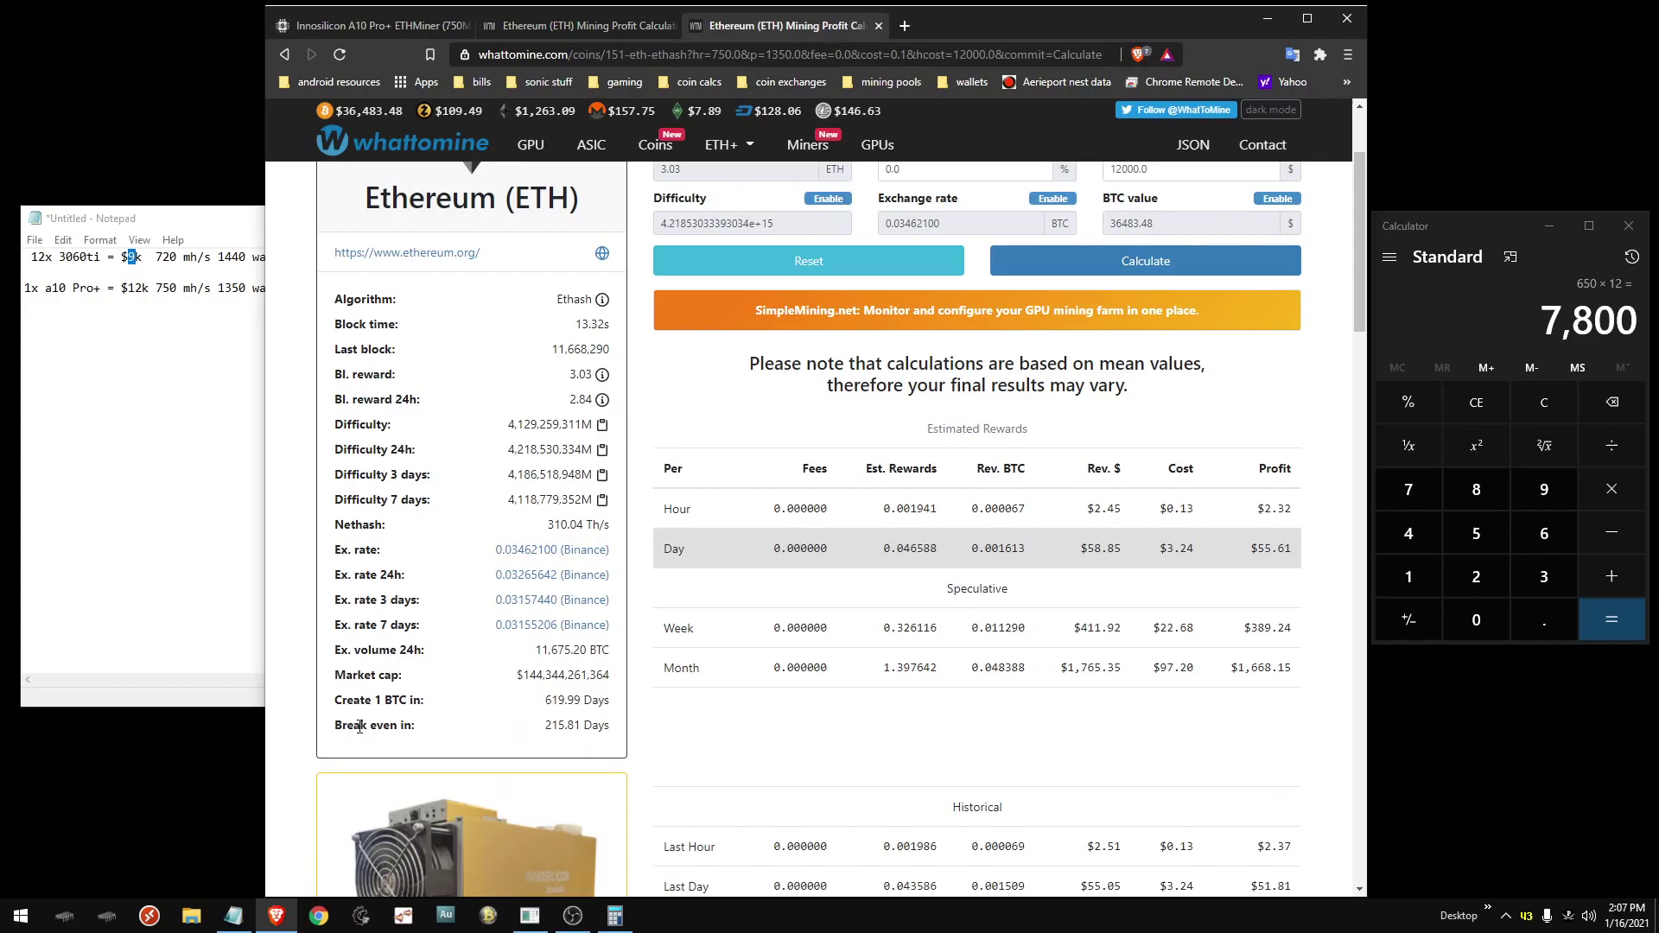
double_click(557, 724)
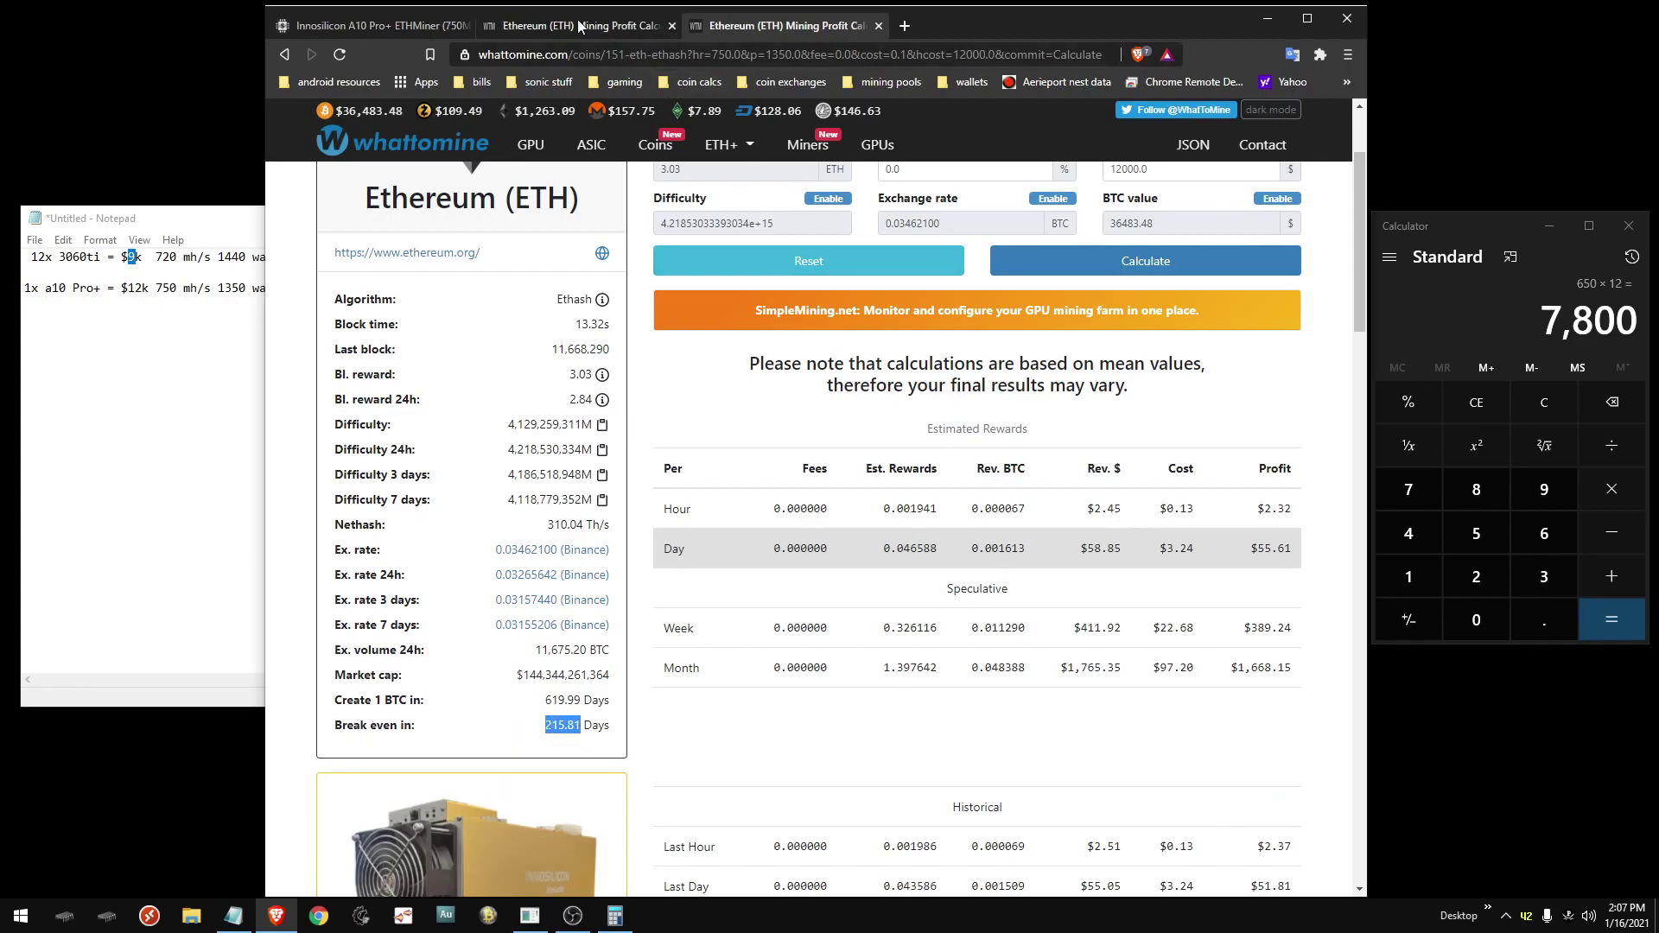
click(577, 26)
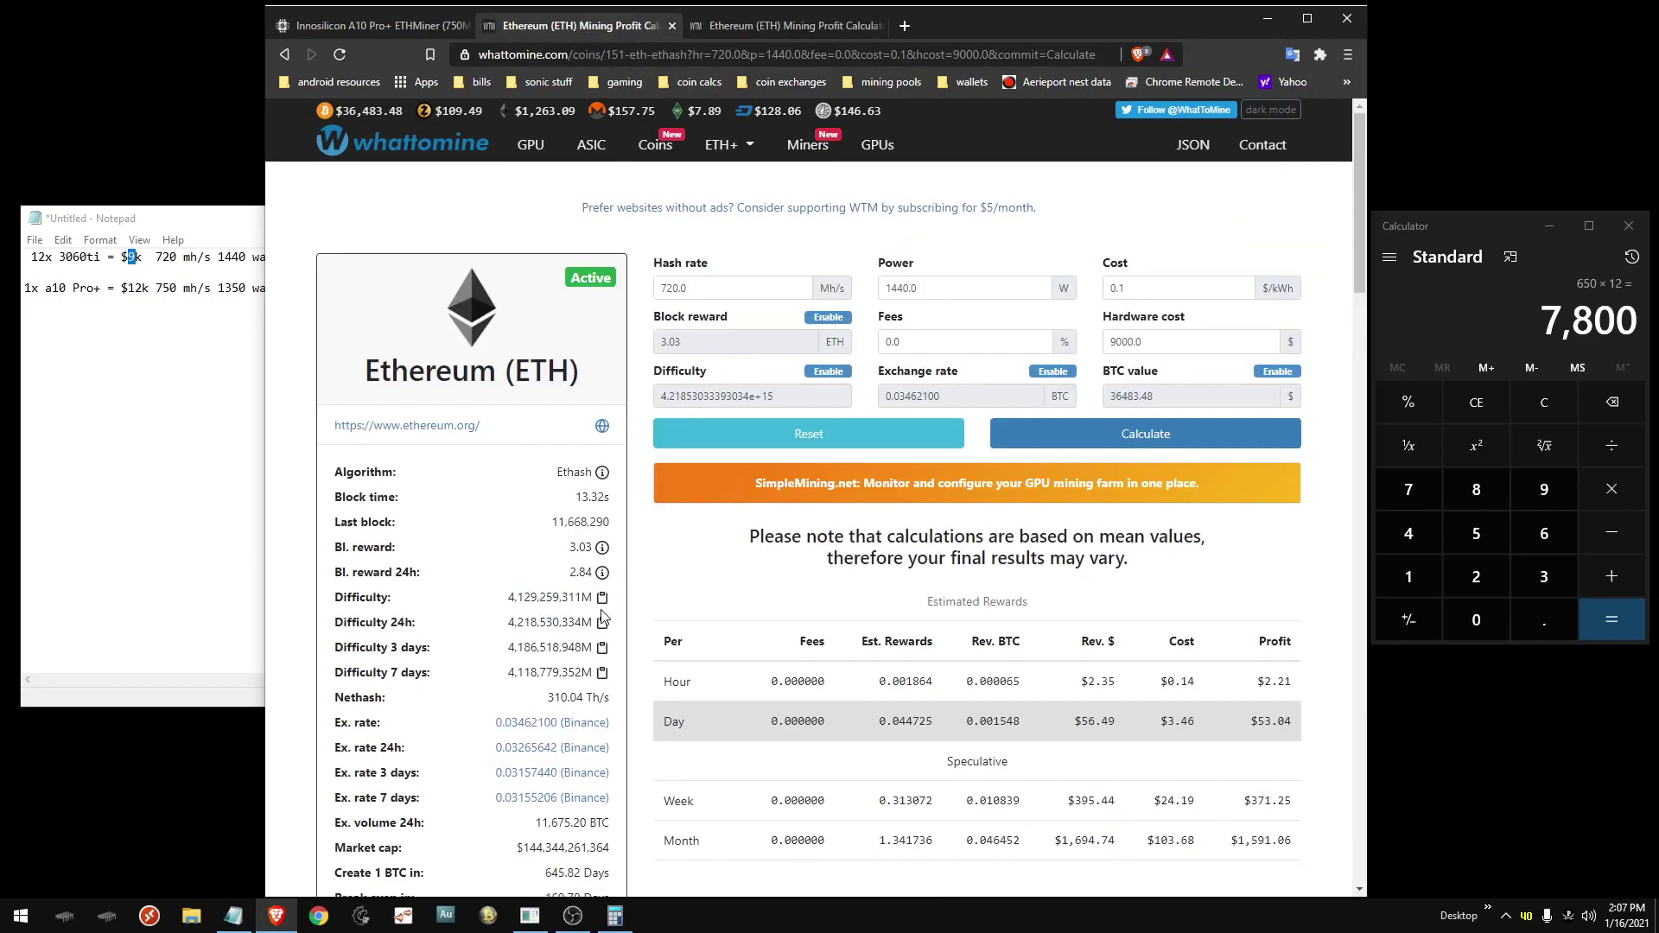
scroll(585, 644, down, 4)
drag(336, 640, 586, 644)
Step: Flip between the A10 Pro+ and GPU rig results, ending on the GPU rig
click(746, 21)
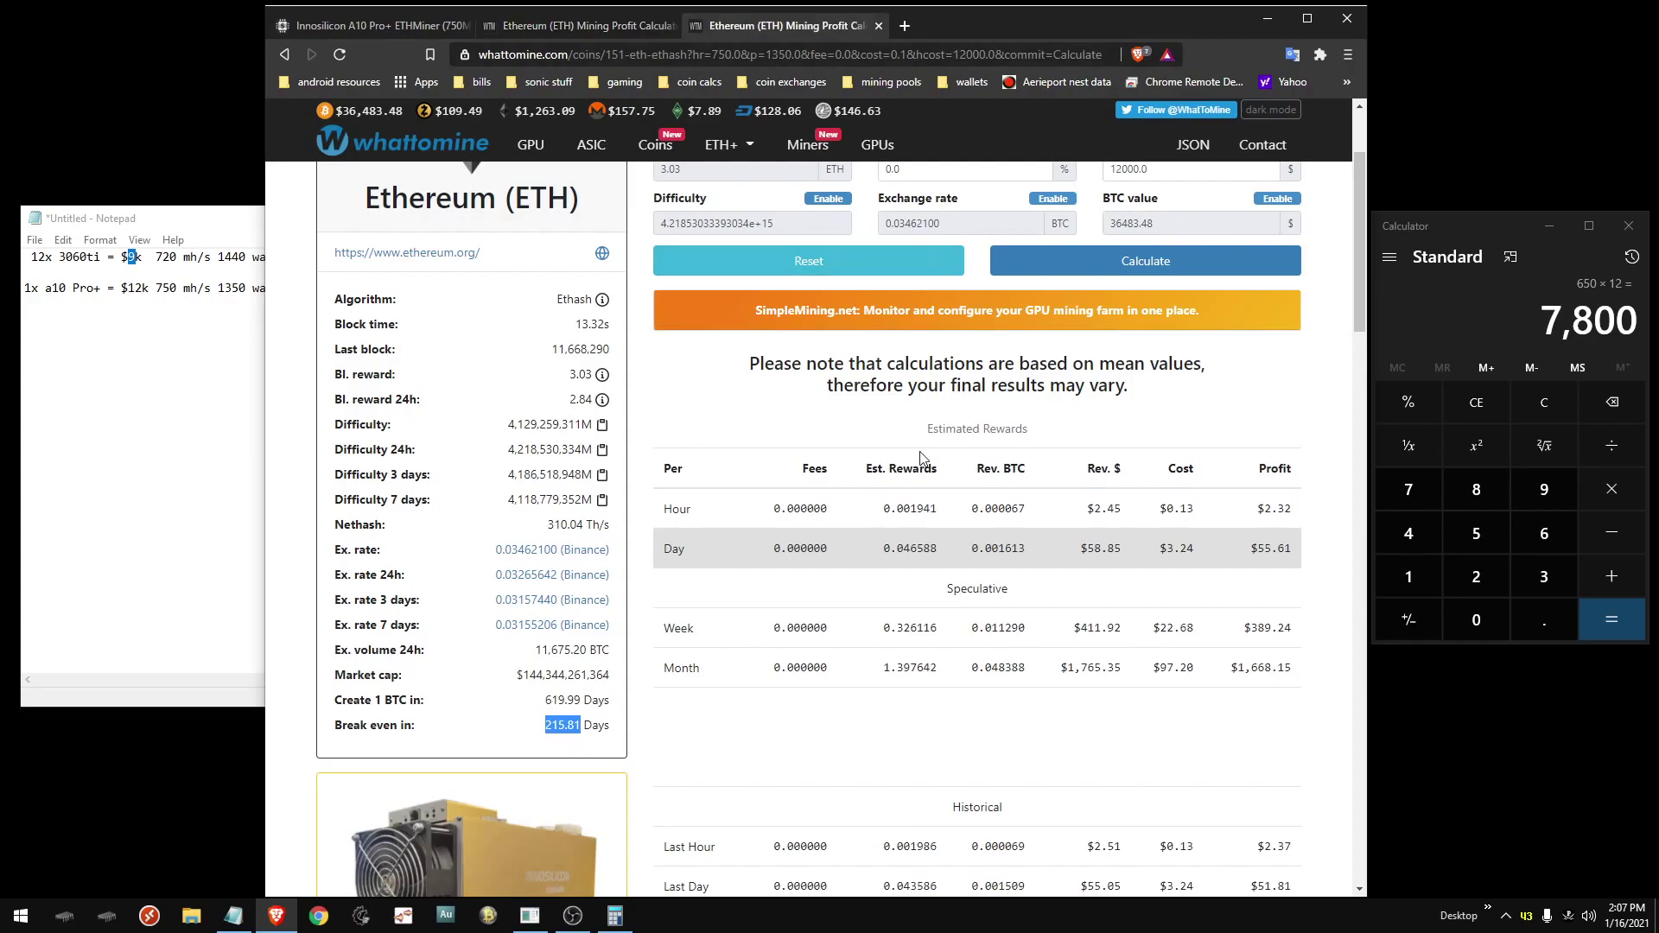
scroll(919, 451, up, 2)
click(640, 30)
click(741, 28)
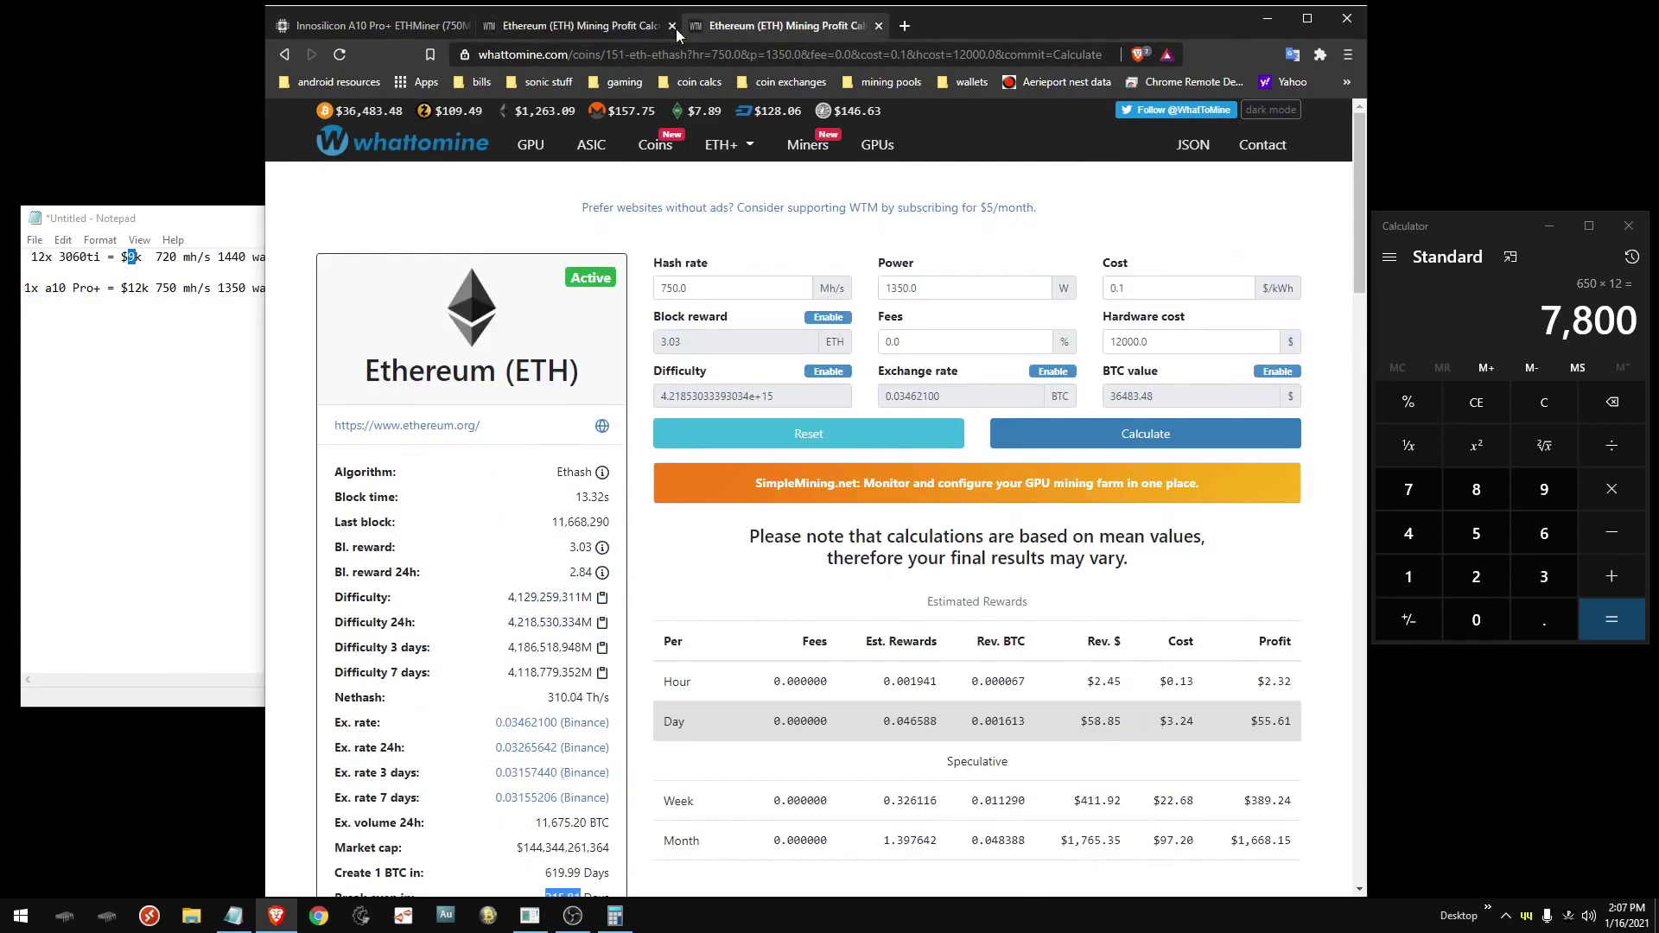
click(619, 29)
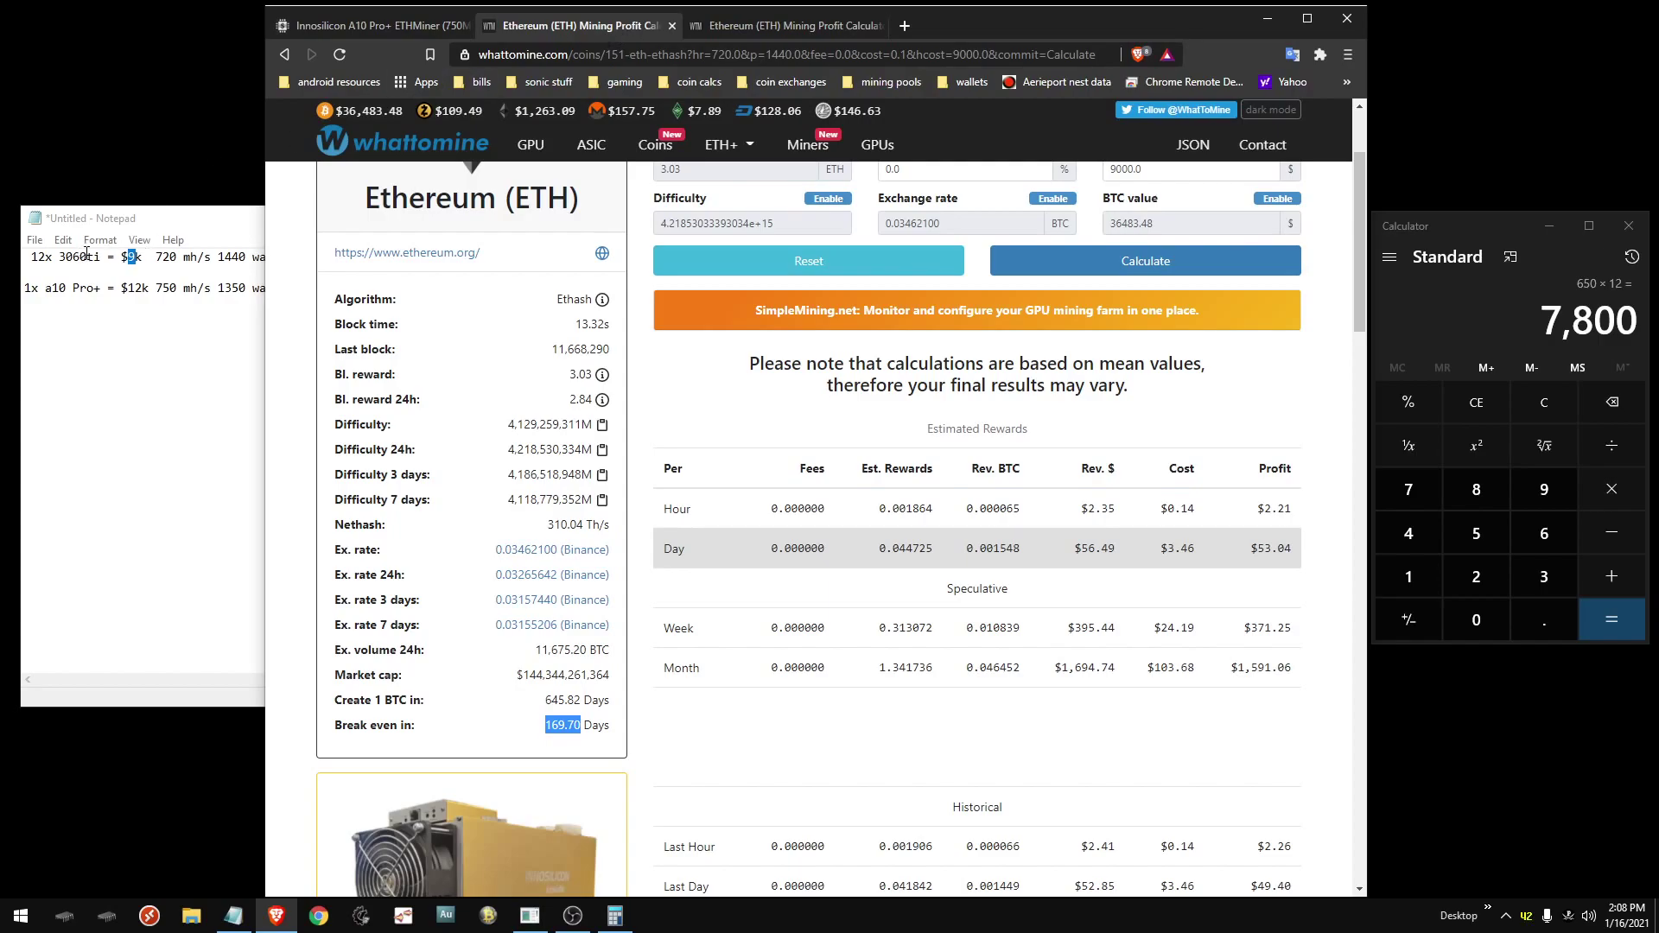
Step: Select the a10 Pro+ price, hash rate and wattage in the notes, then return to the browser
click(130, 288)
drag(127, 288, 247, 289)
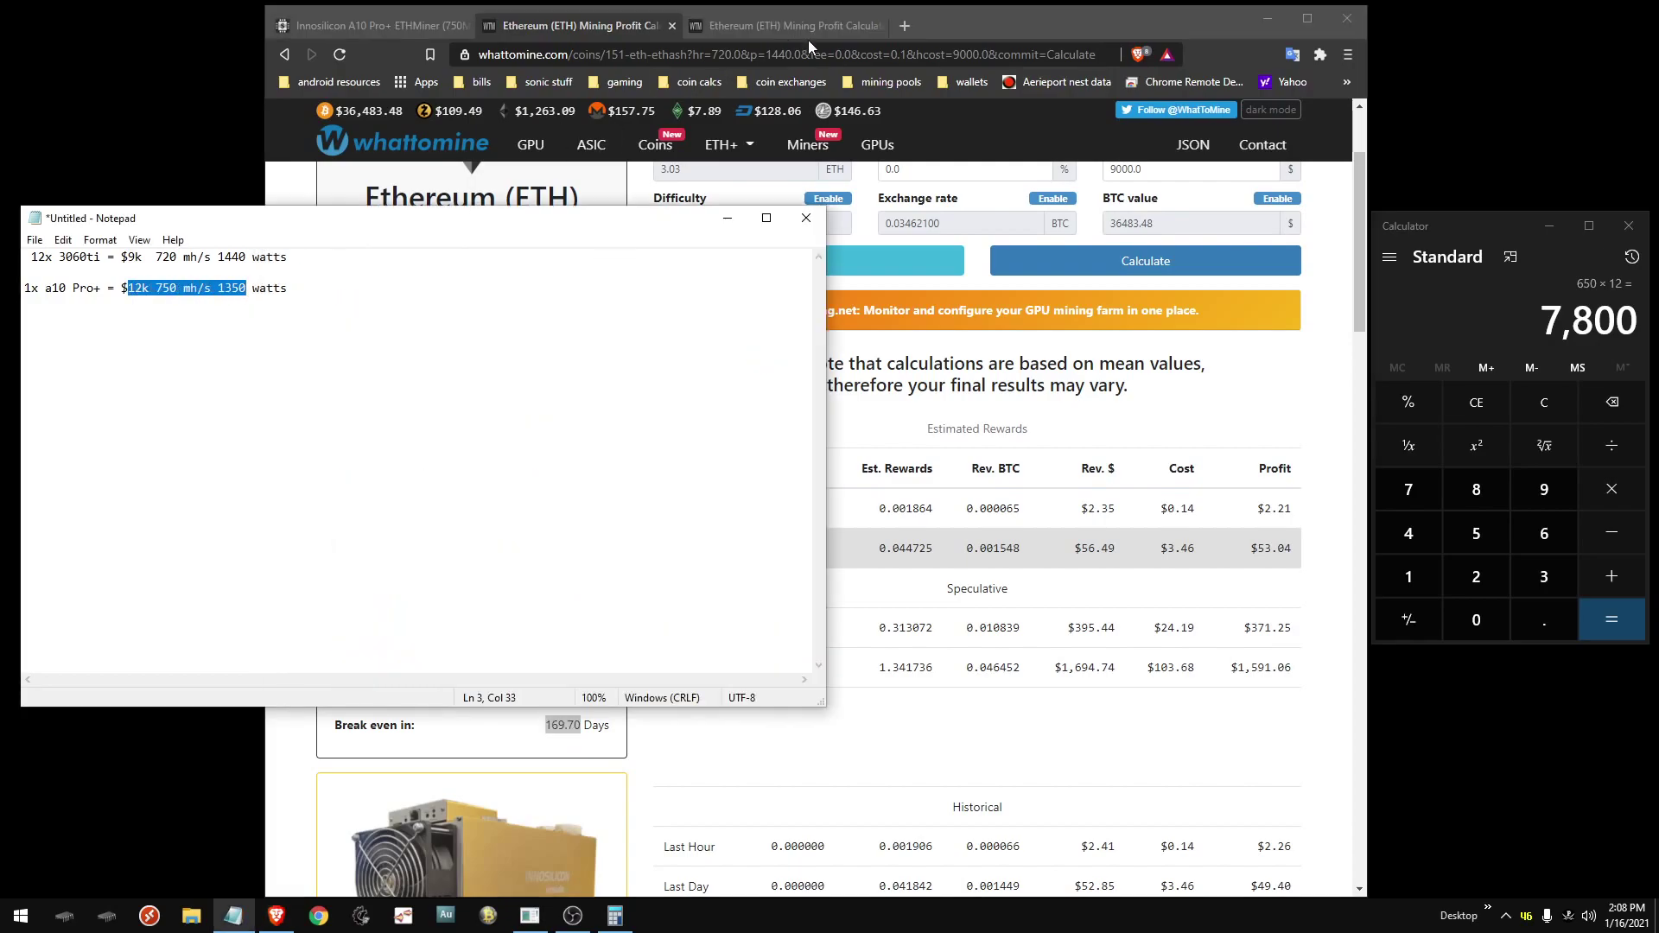
click(964, 28)
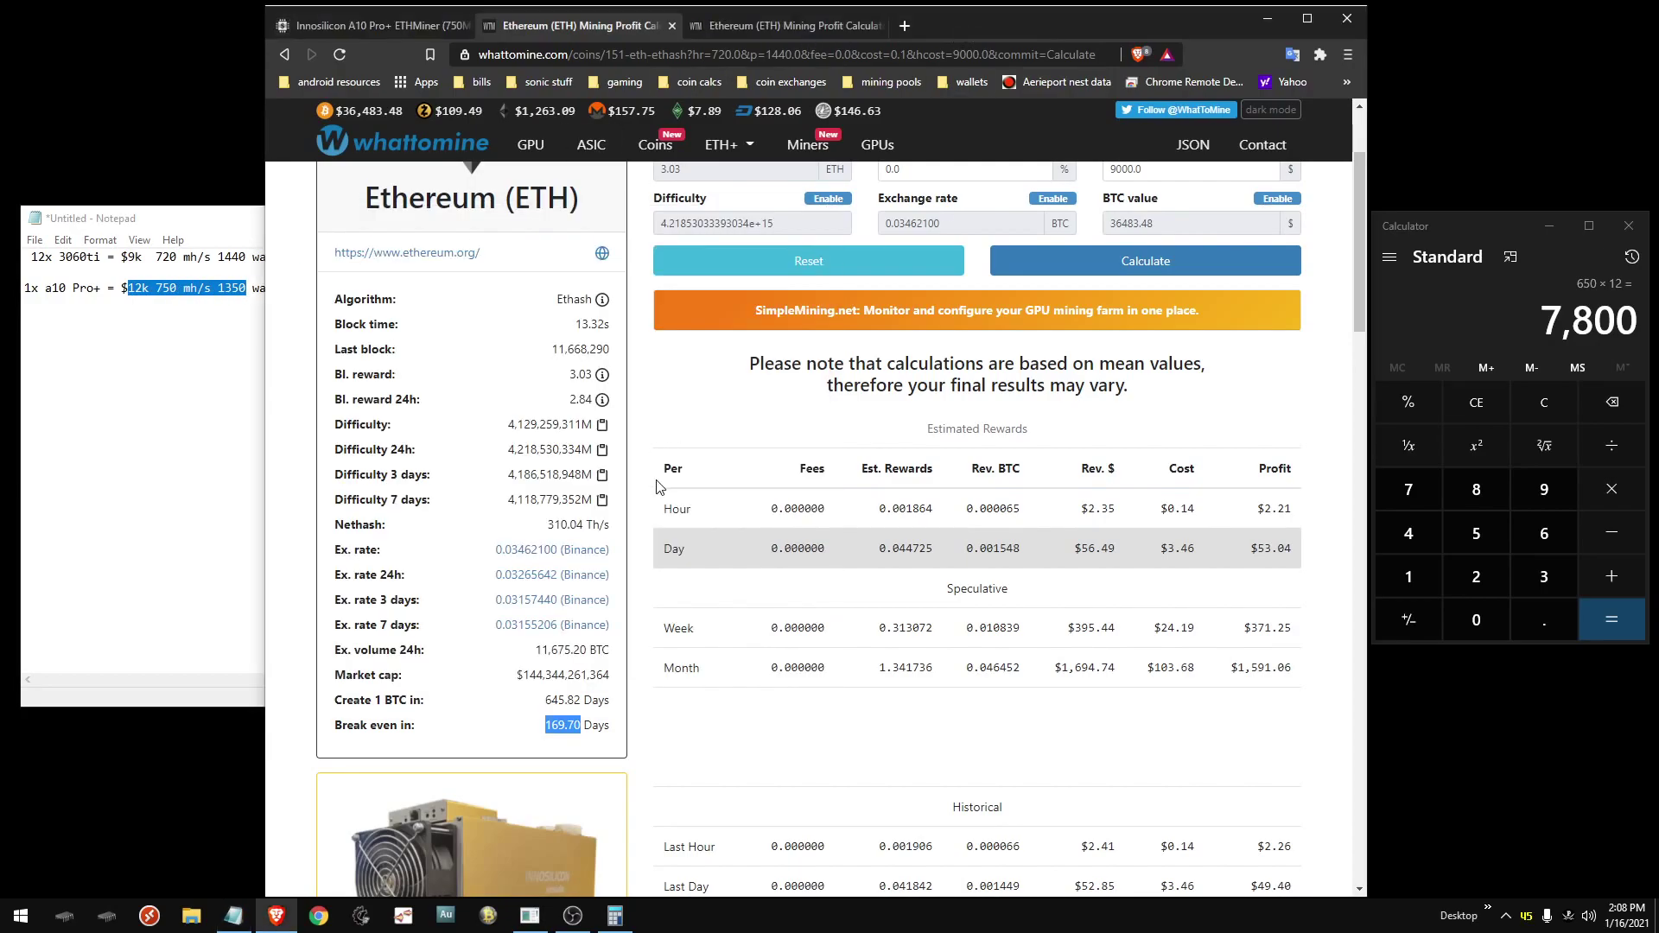
scroll(657, 389, up, 1)
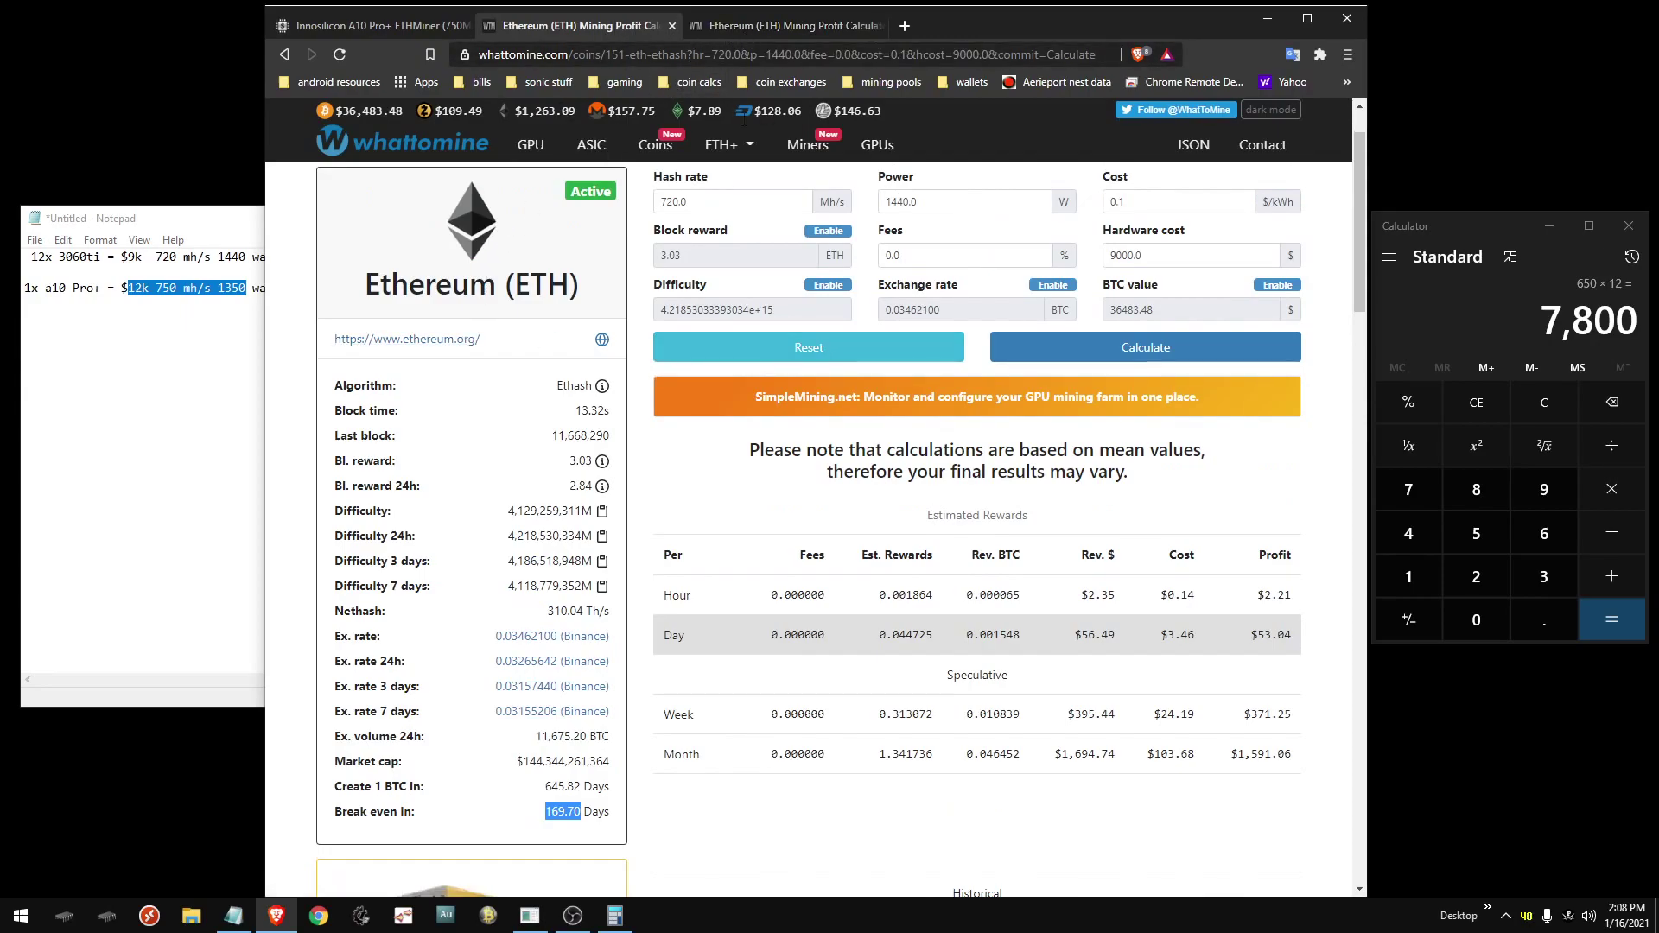
Step: Open the GPU coin list in a new tab, disable 2070, 2080 and 2080Ti, and recalculate
middle_click(534, 160)
drag(745, 28, 940, 28)
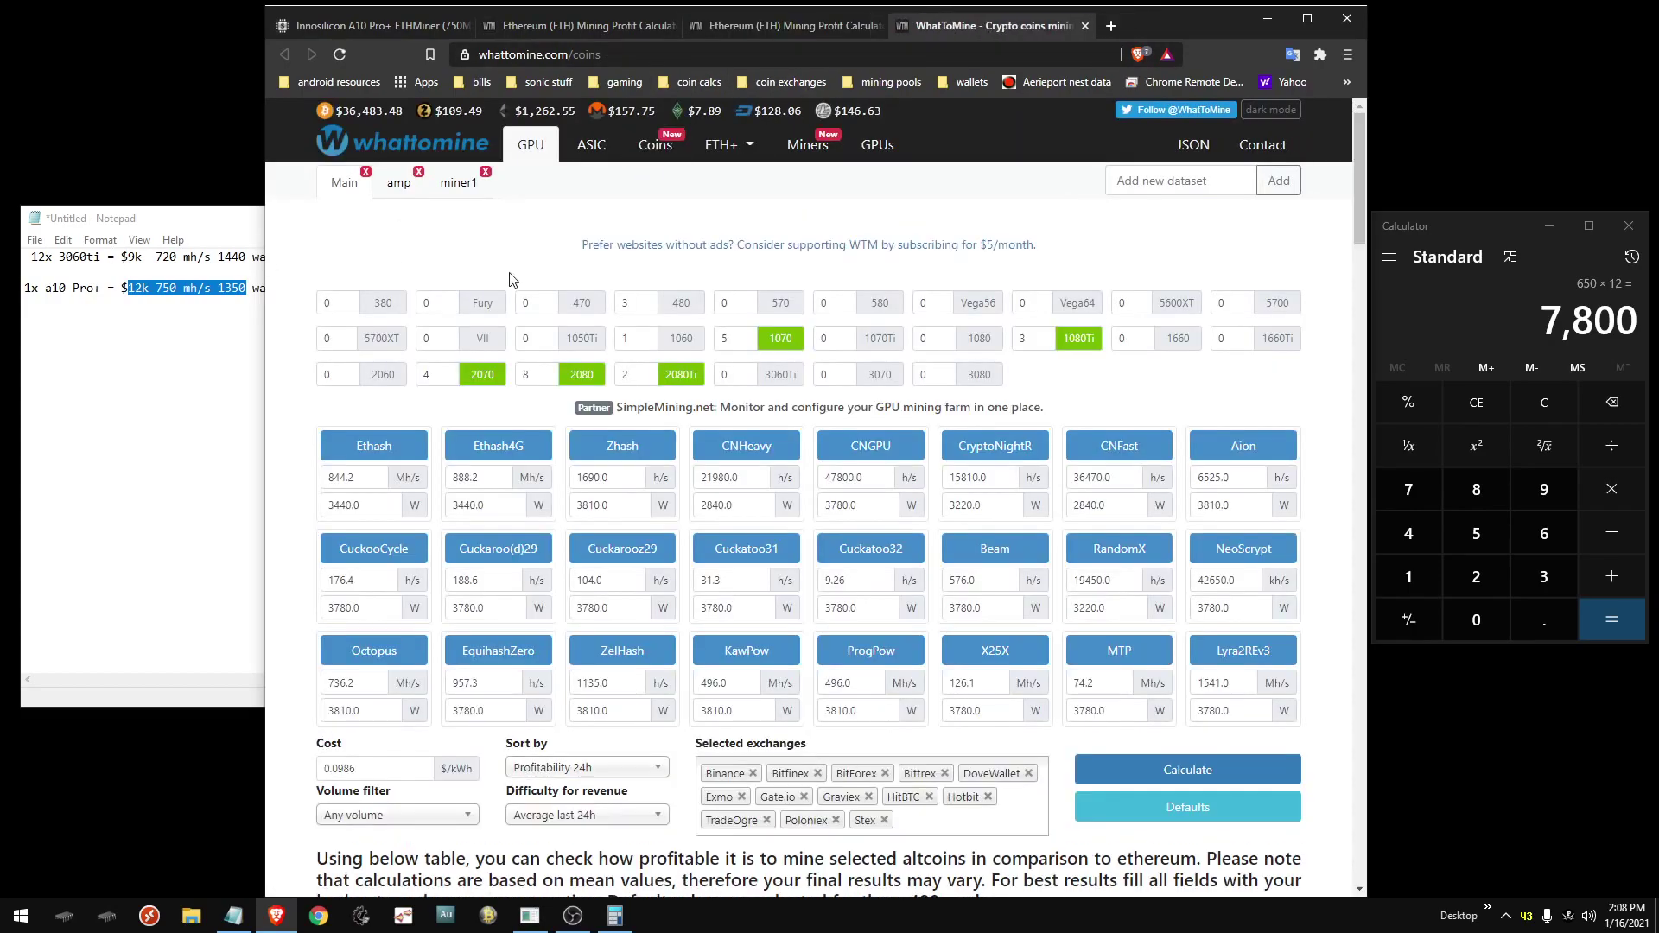
click(482, 374)
click(584, 374)
click(679, 374)
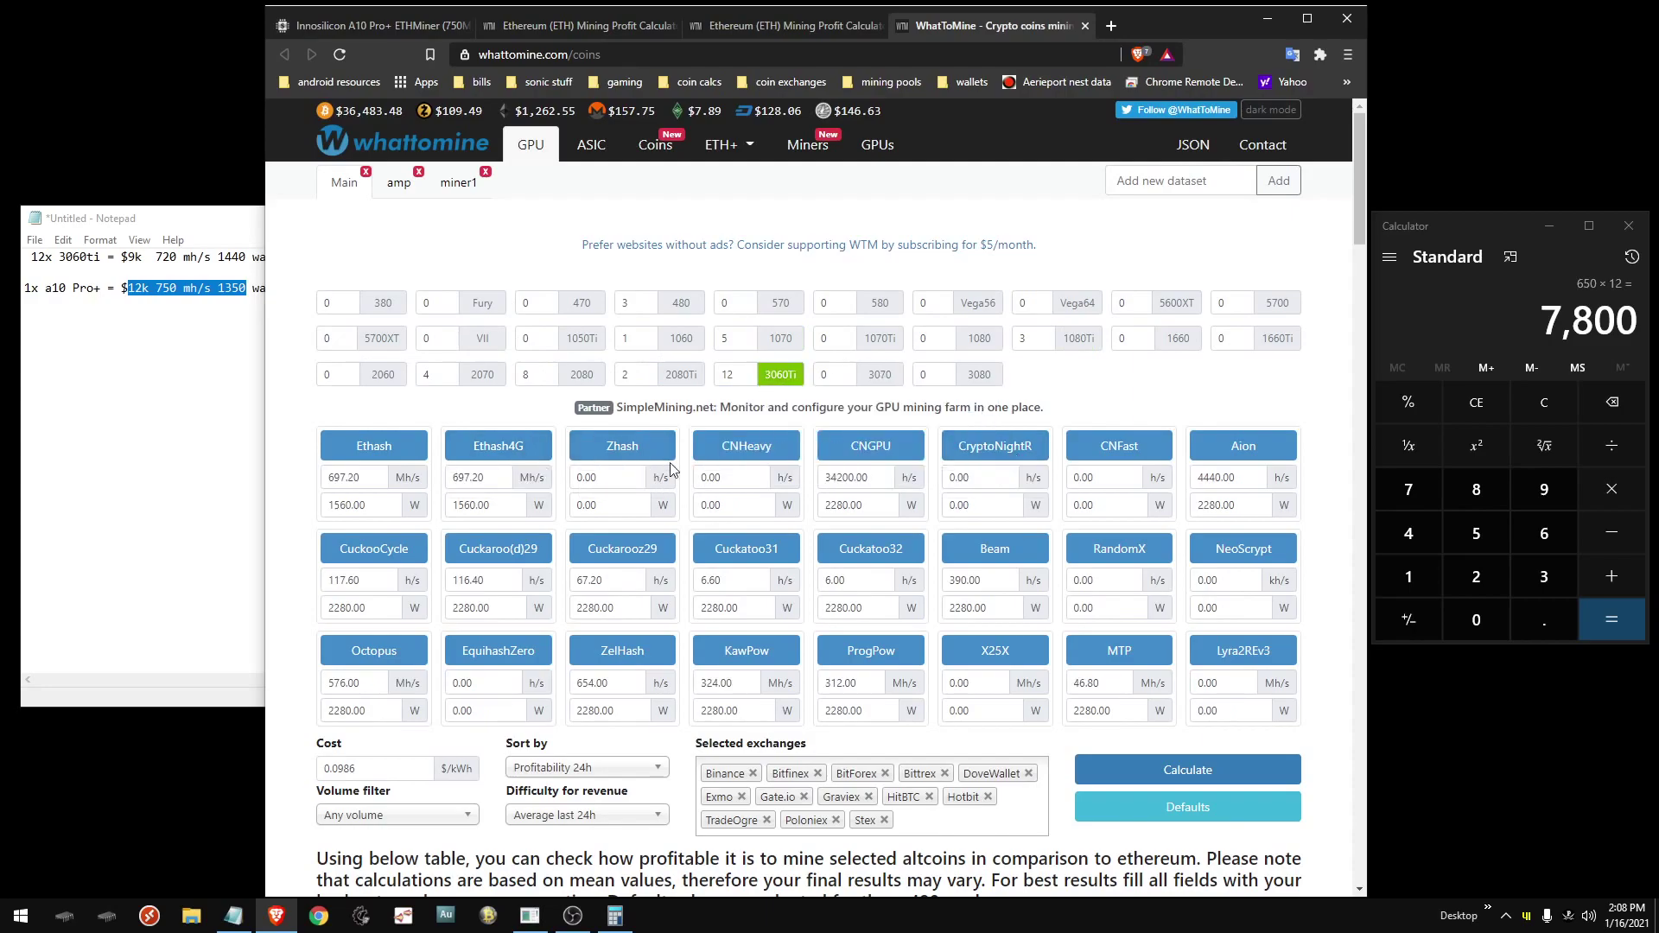
scroll(890, 581, down, 2)
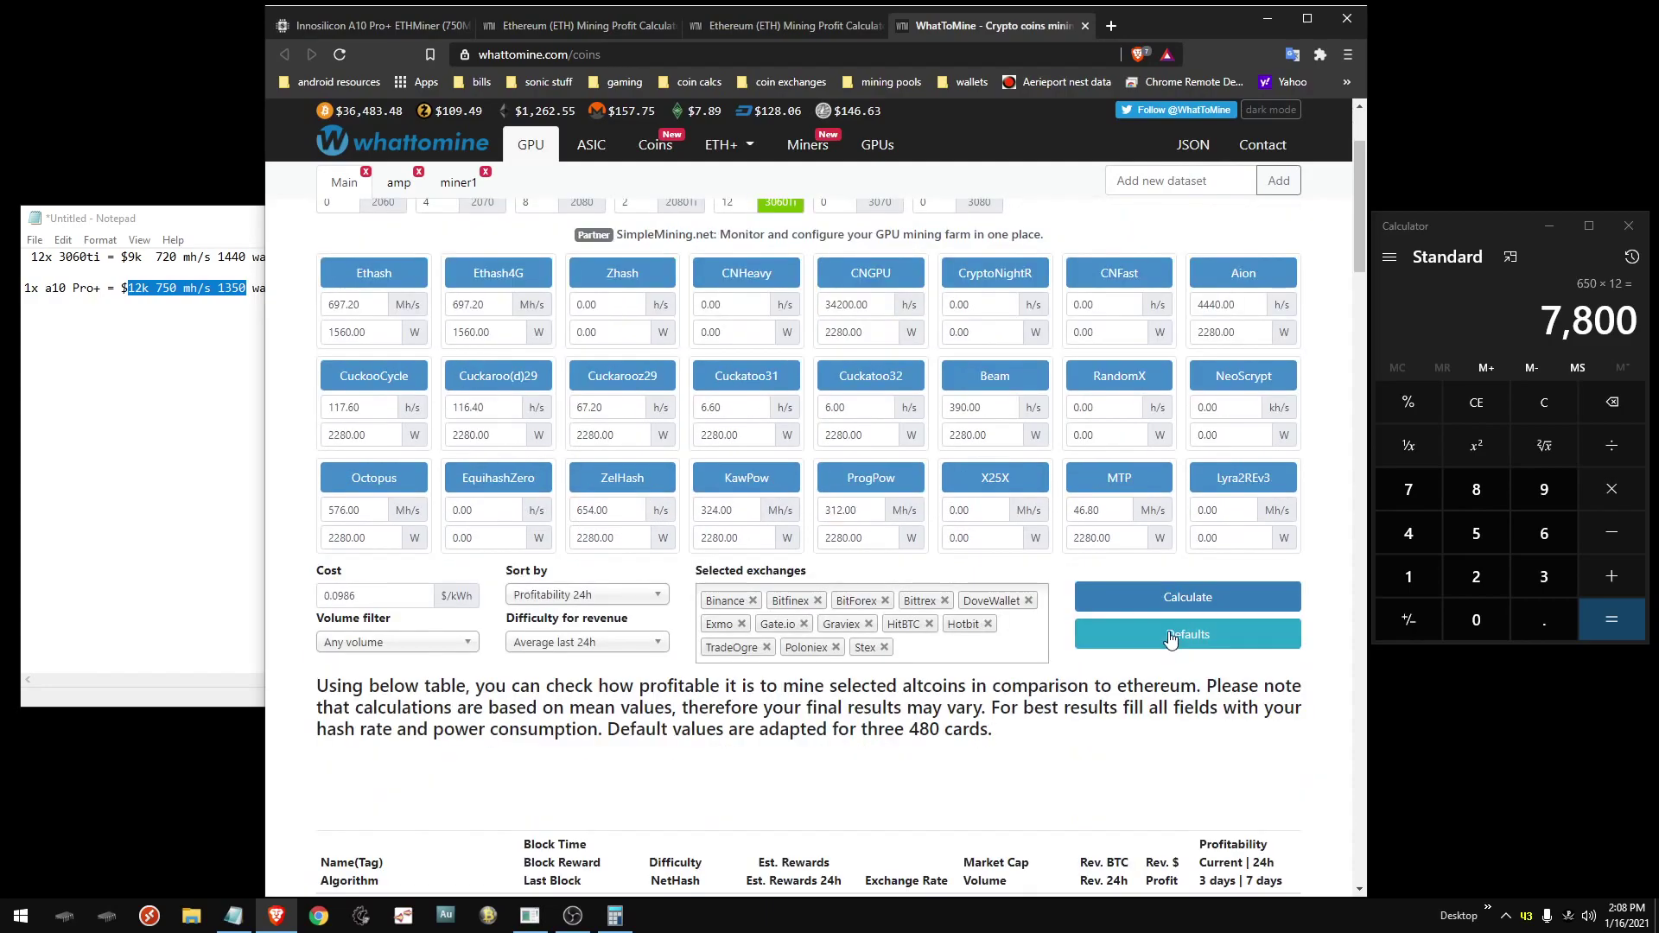
click(1162, 598)
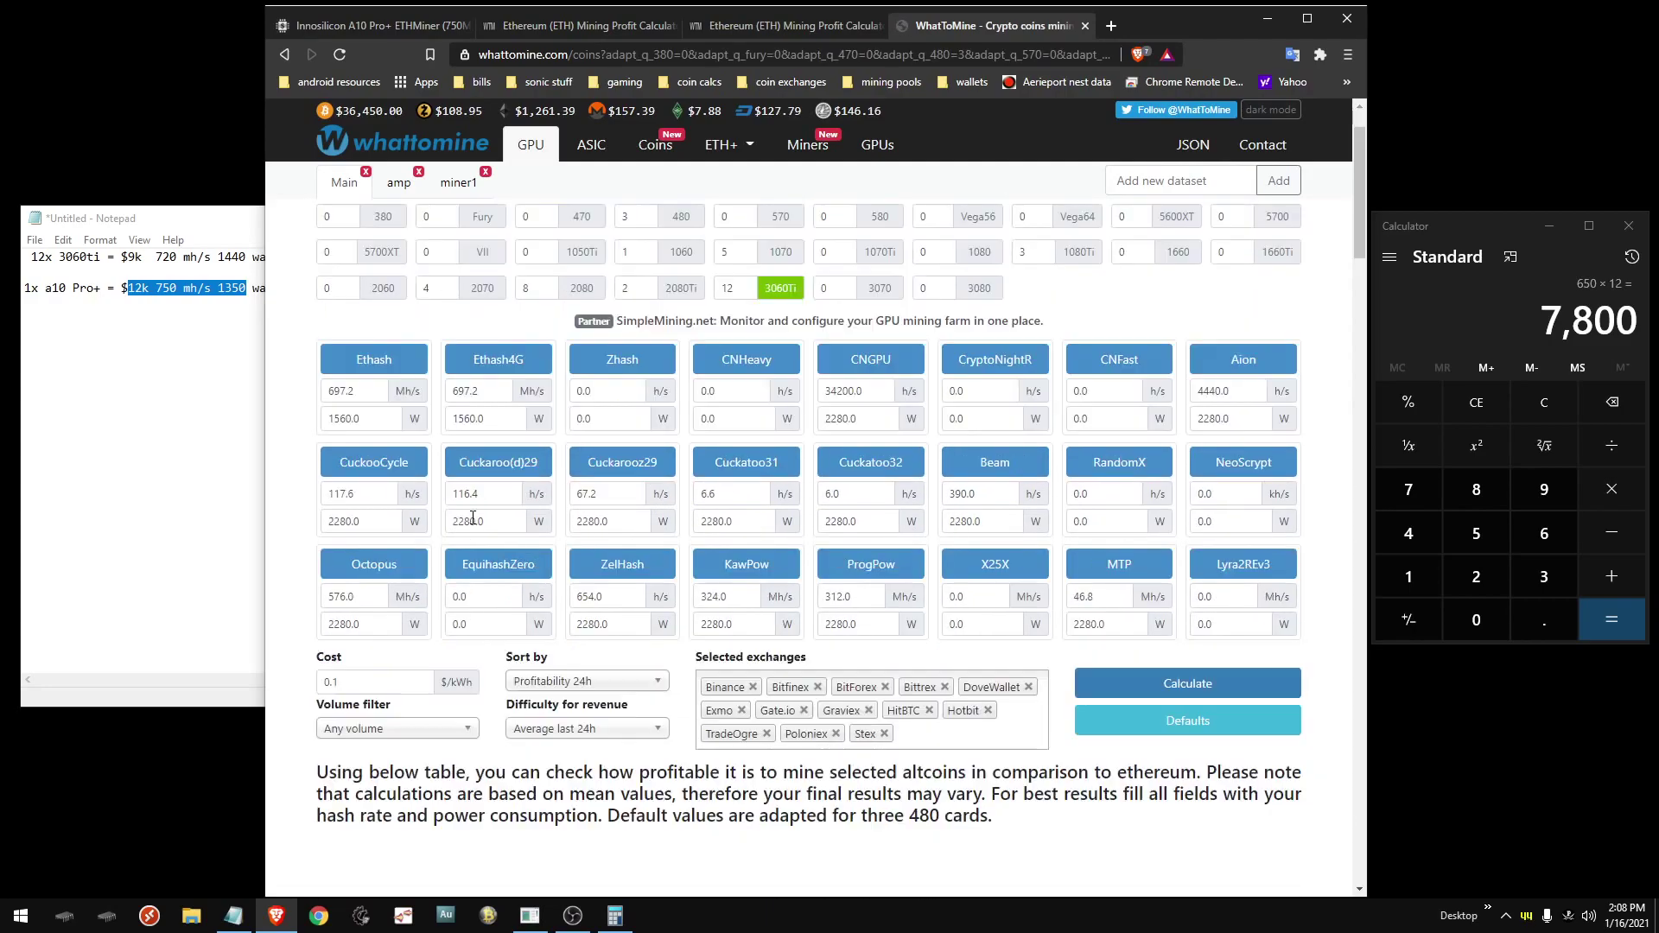
Step: Review the 3060Ti-only results, check the ASIC's Ethereum calculator, and return to the coins table
scroll(428, 550, down, 5)
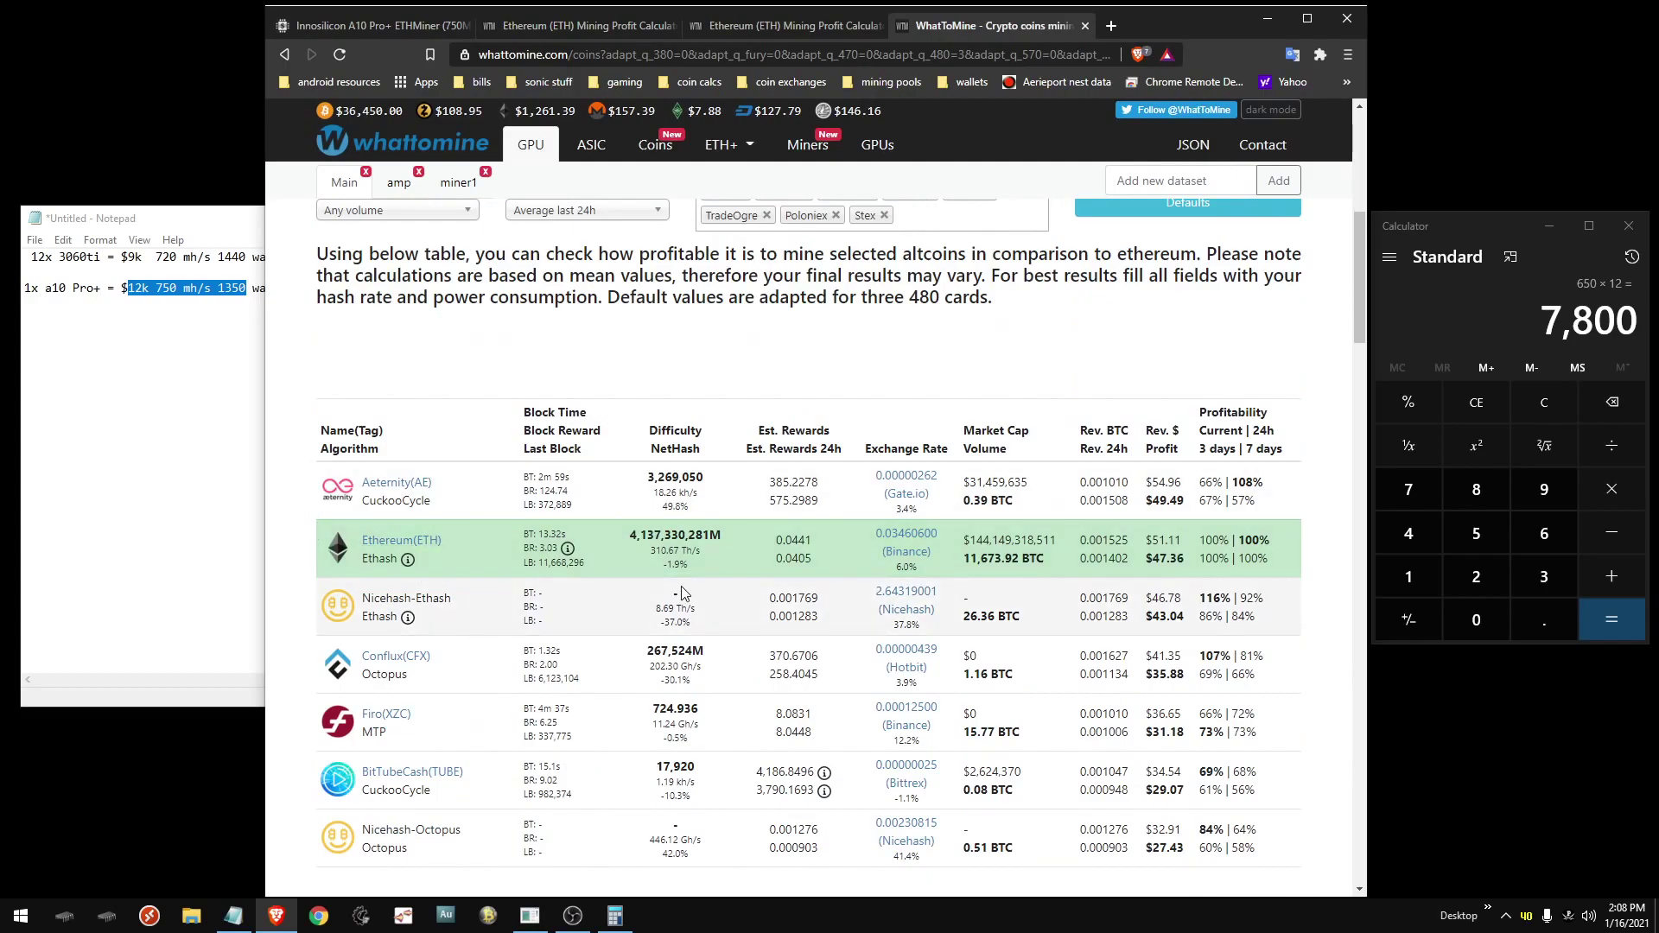
scroll(406, 579, down, 1)
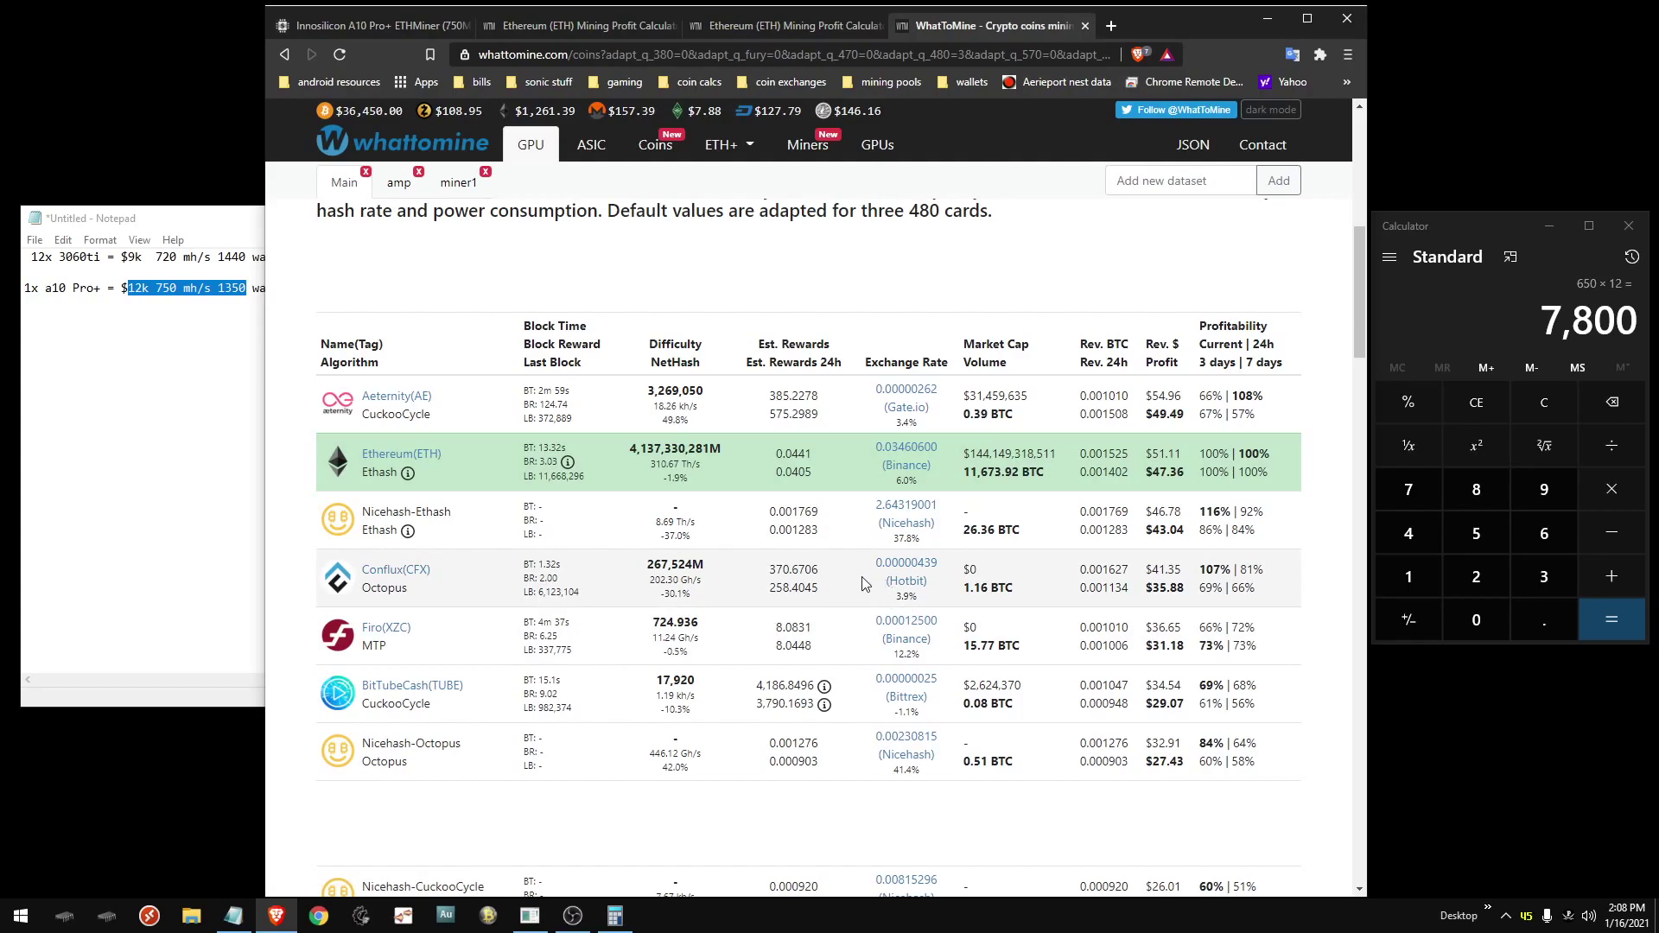
click(775, 26)
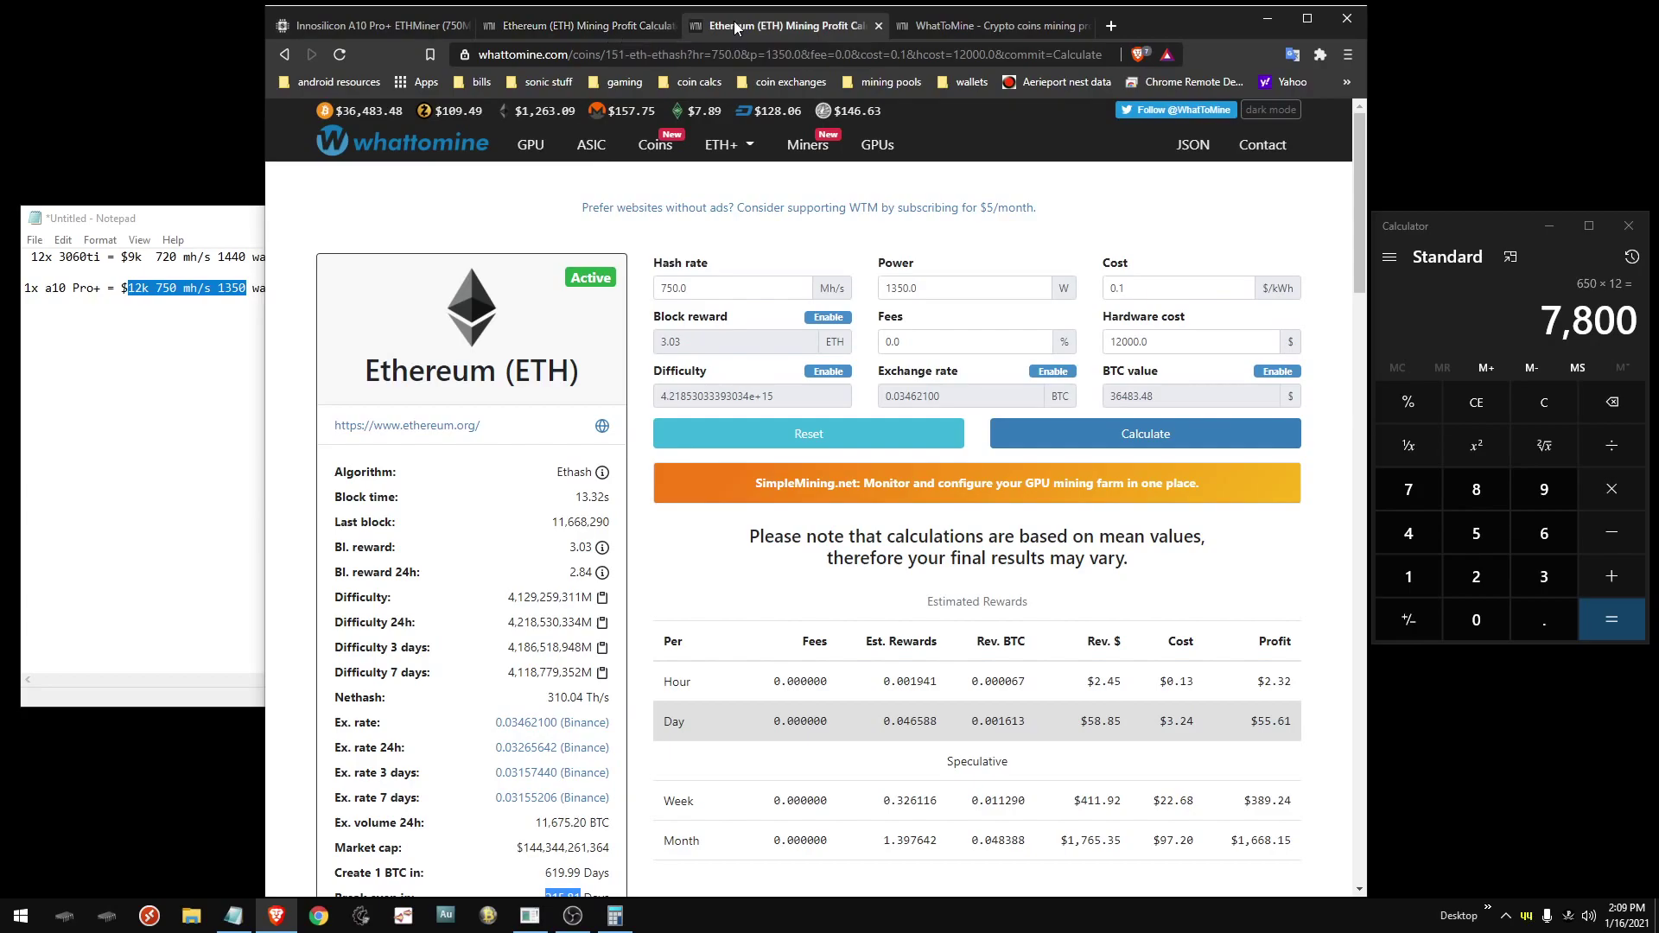
click(945, 28)
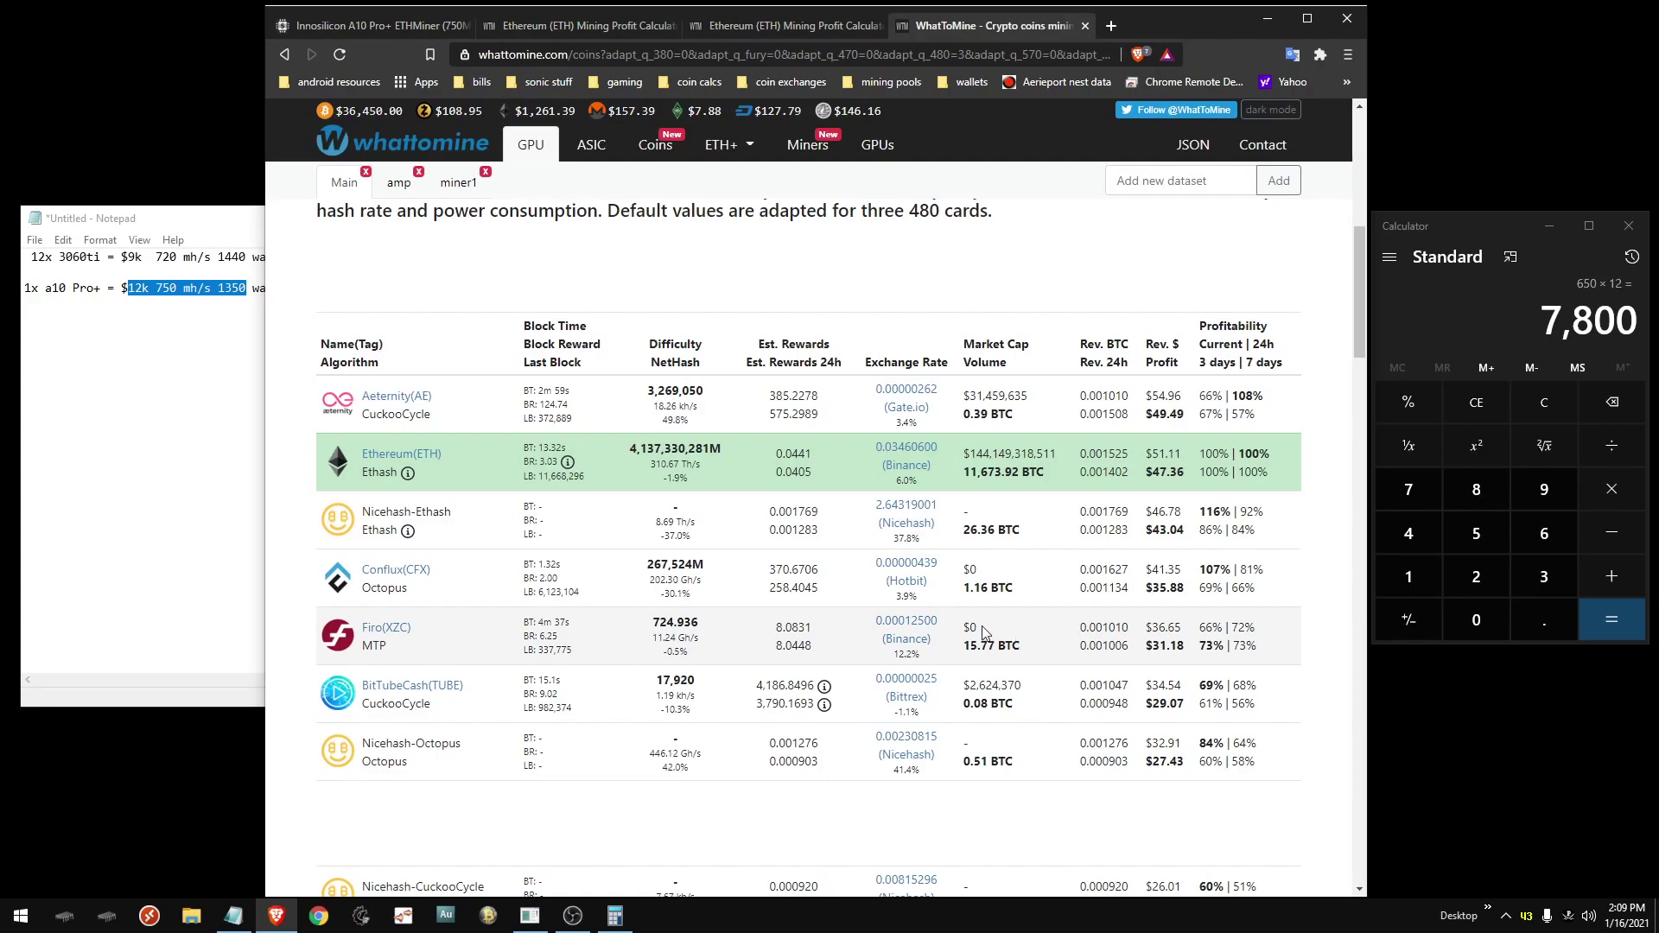
scroll(821, 697, down, 8)
scroll(822, 698, up, 15)
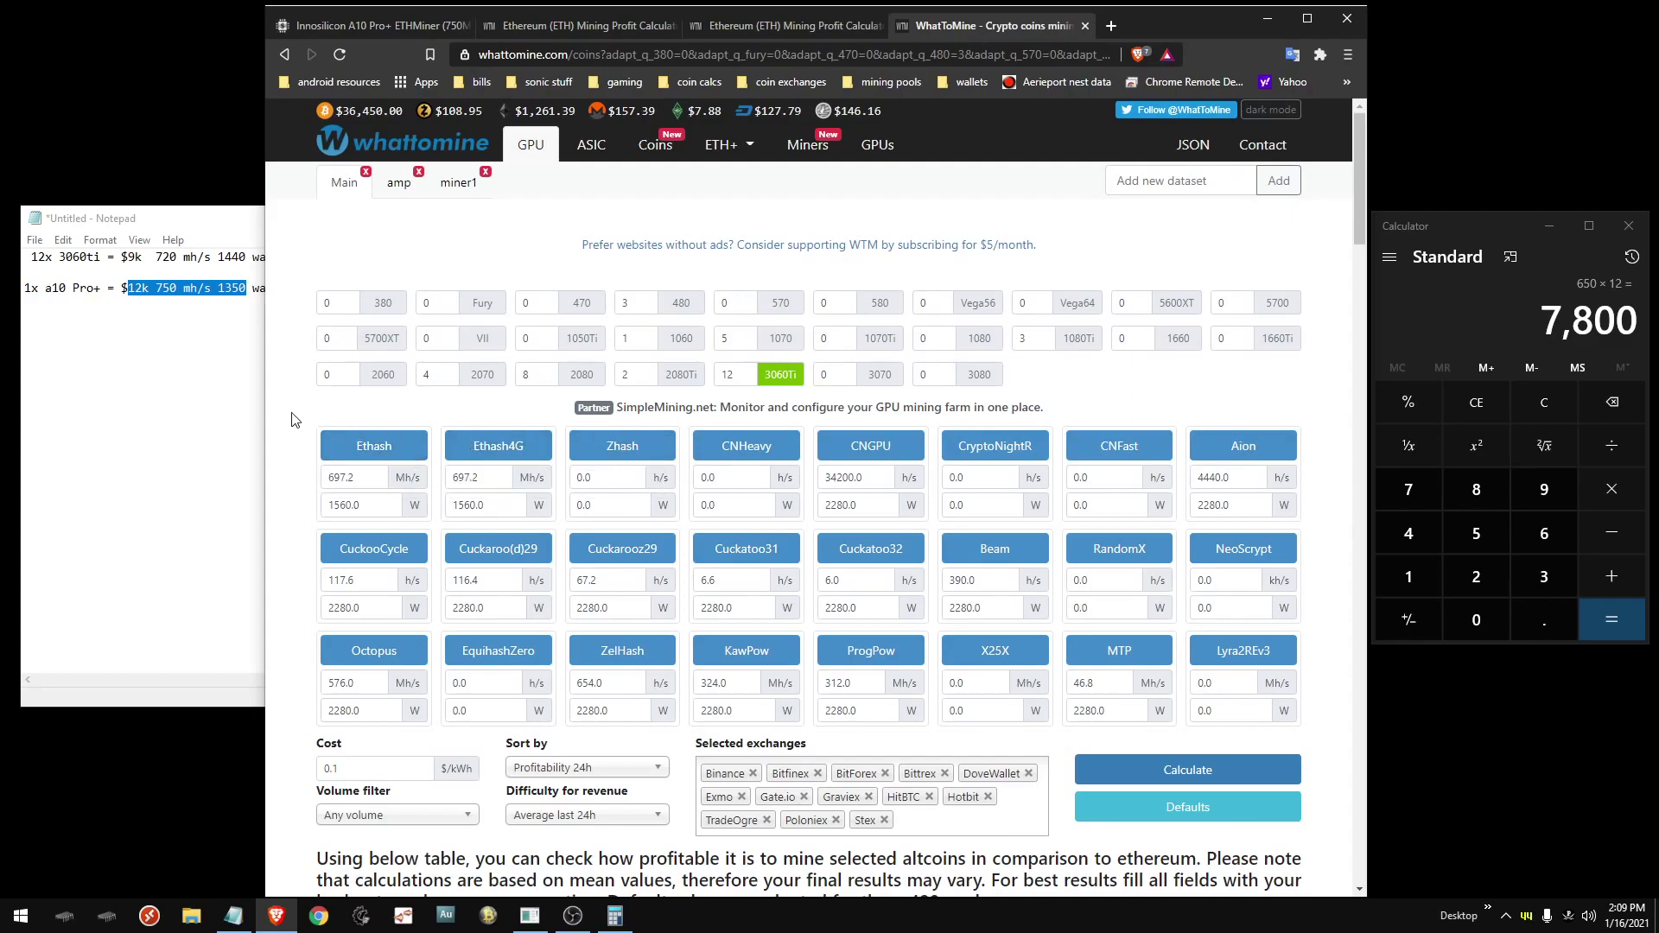
Step: Bring the hardware specs notes forward to check them, then return to the browser
click(156, 224)
drag(156, 224, 143, 224)
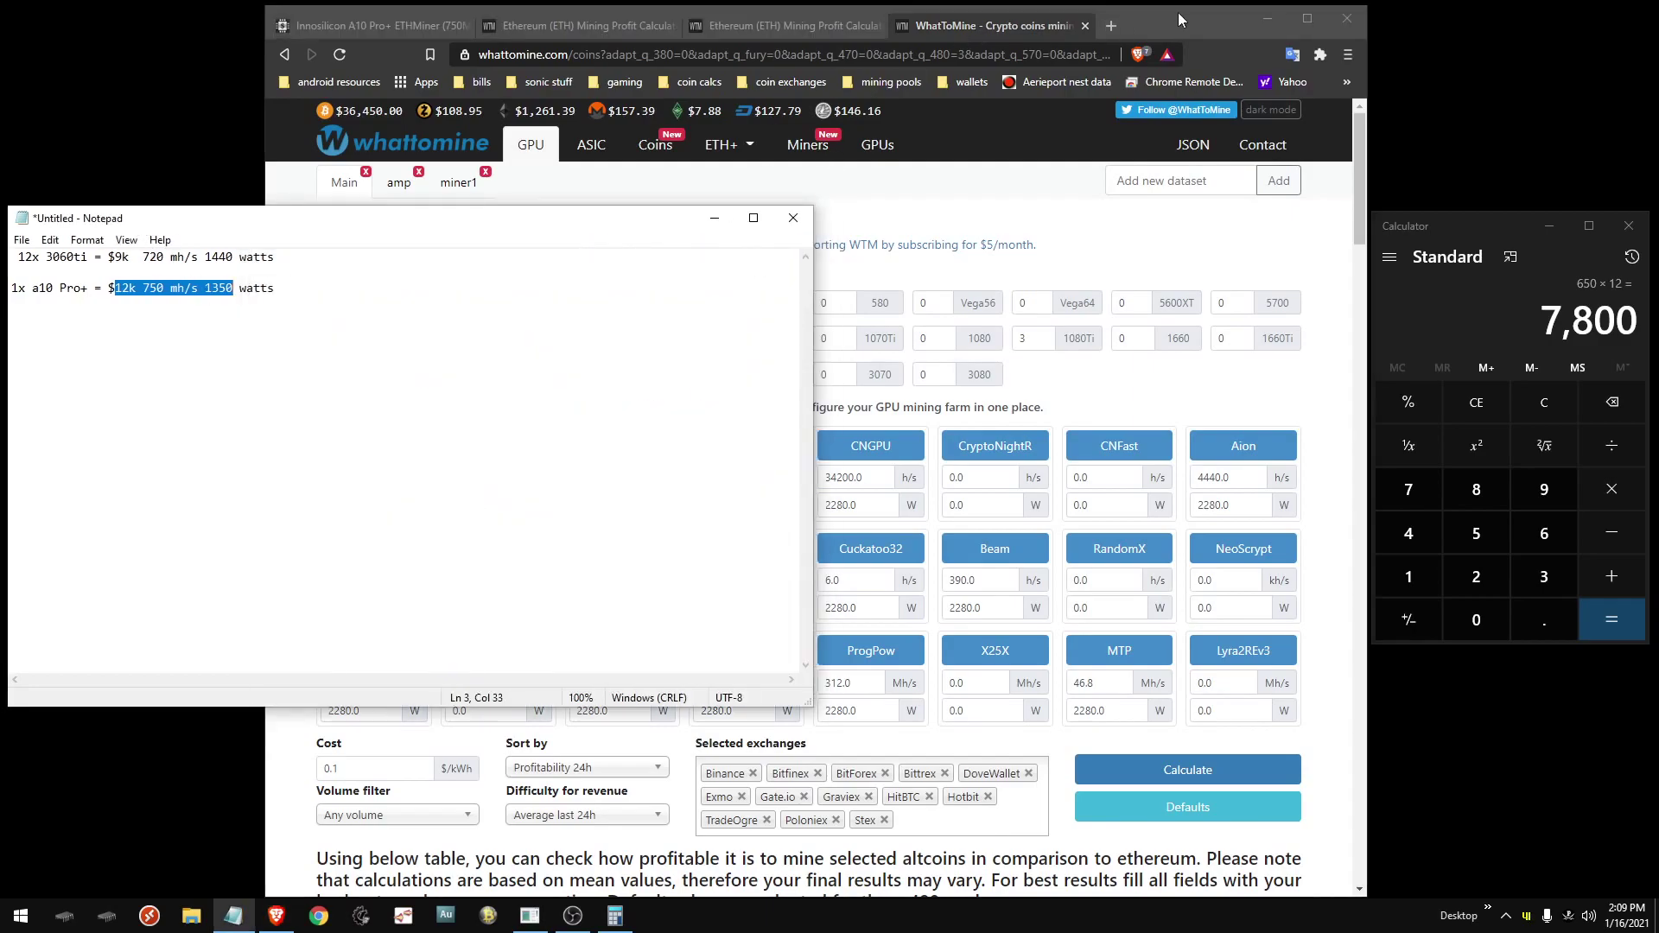
click(308, 195)
click(197, 225)
click(1131, 30)
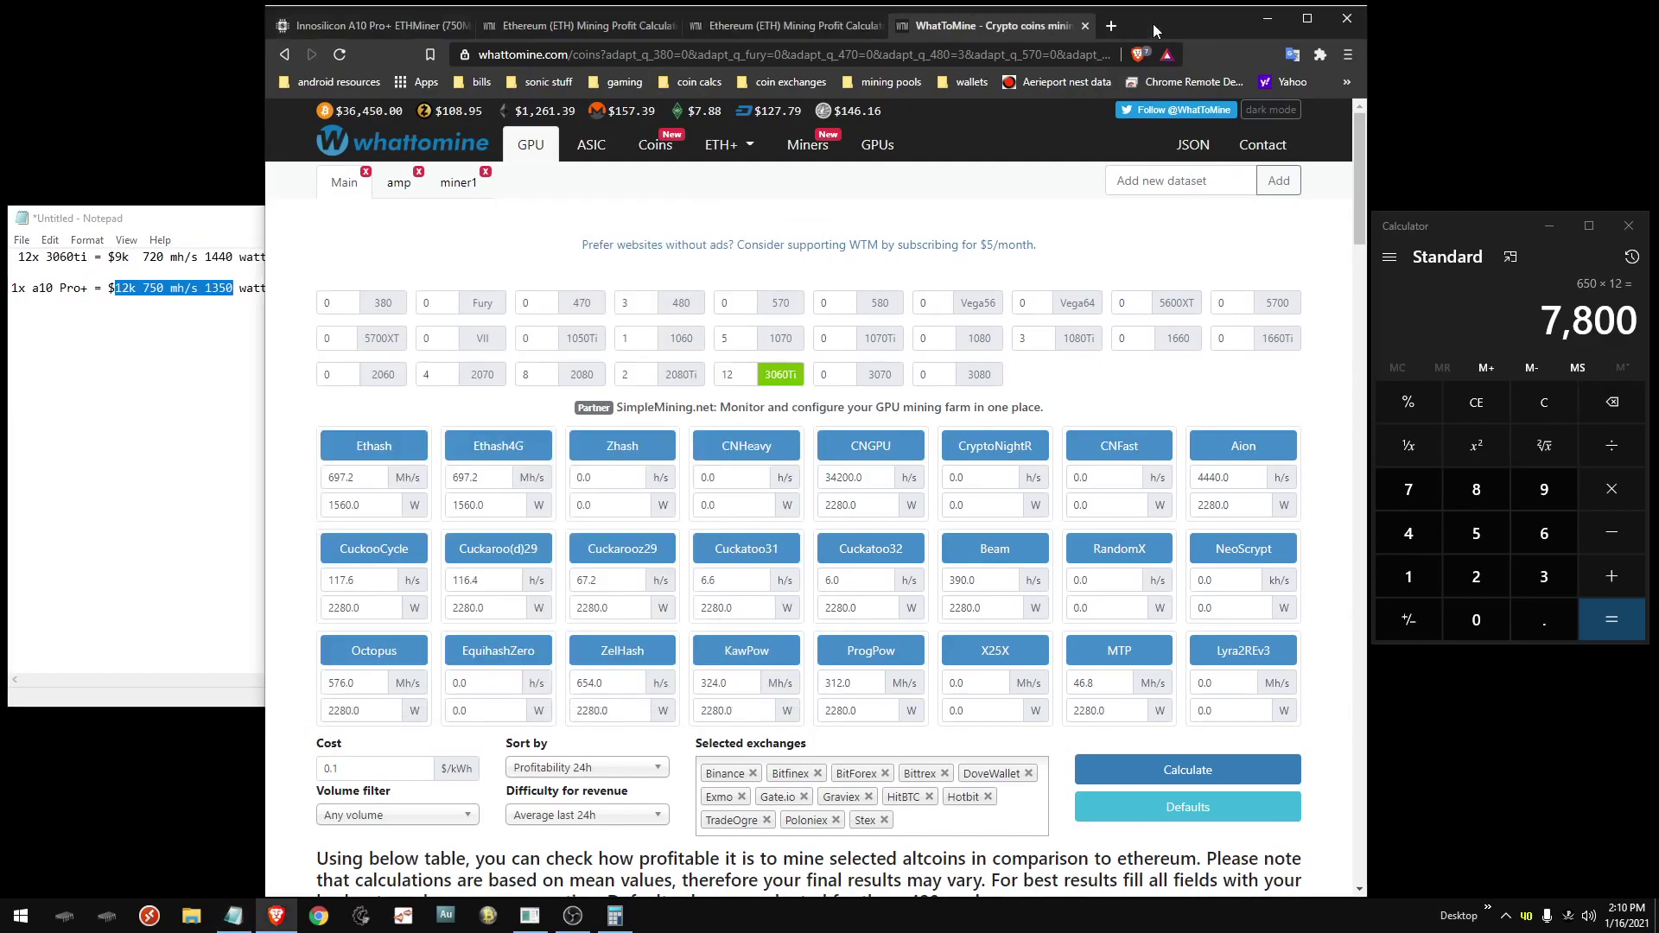
Step: Flip between the GPU and ASIC 750 MH/s calculators and the GPU coins page
click(624, 28)
click(704, 24)
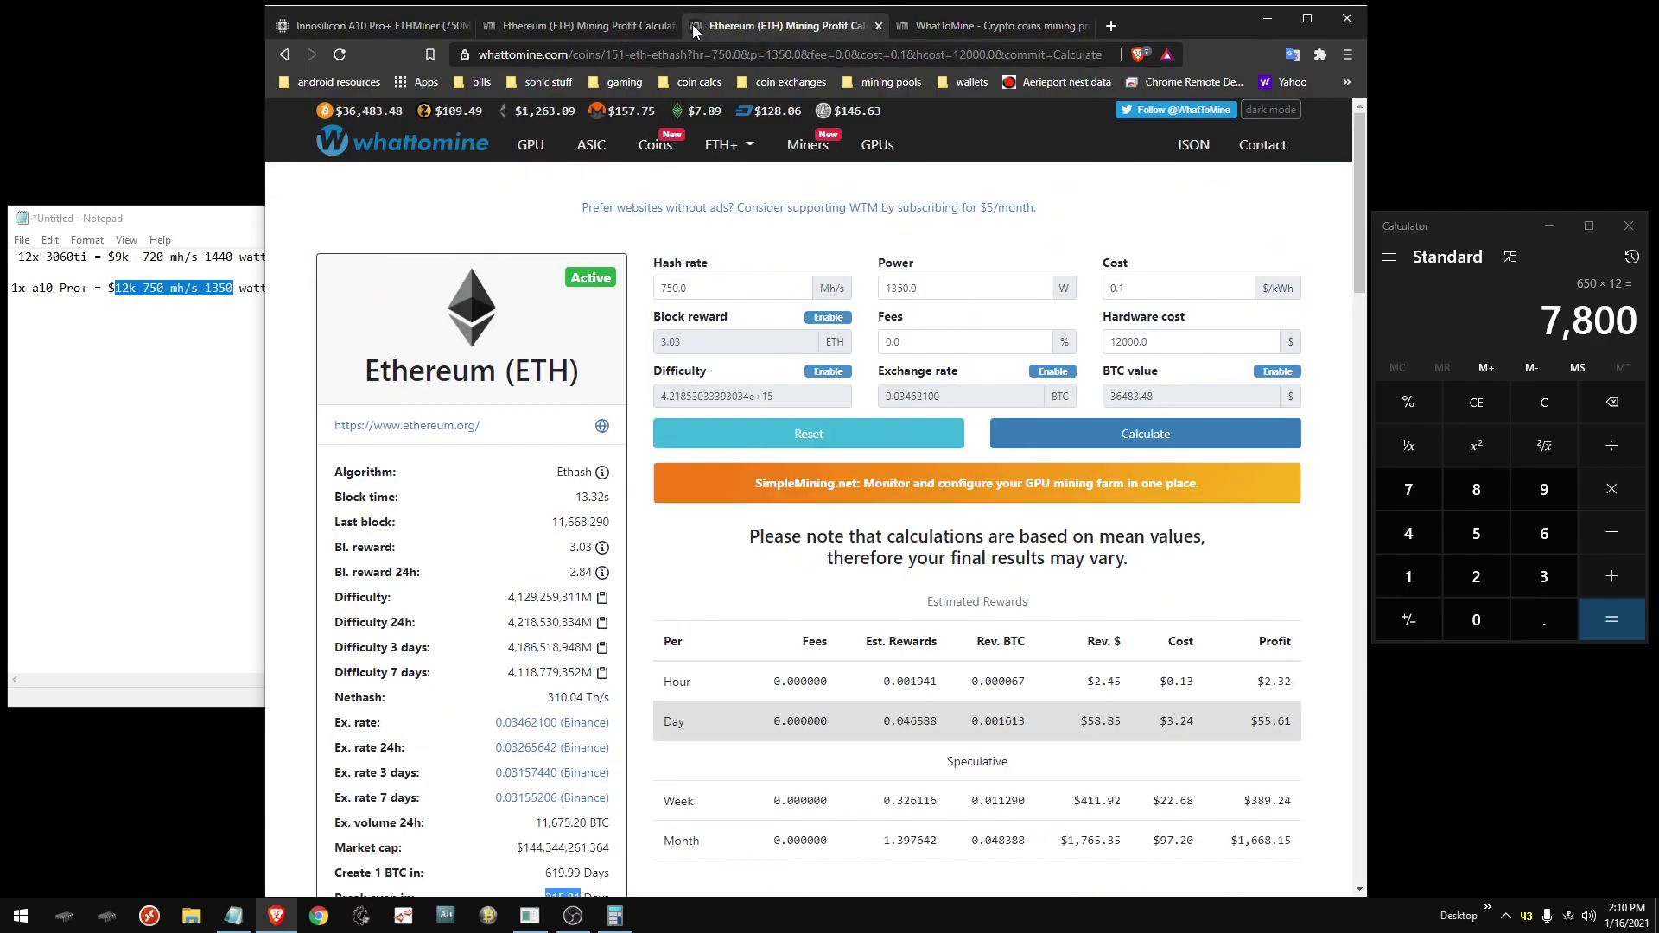
click(605, 26)
click(786, 26)
click(909, 28)
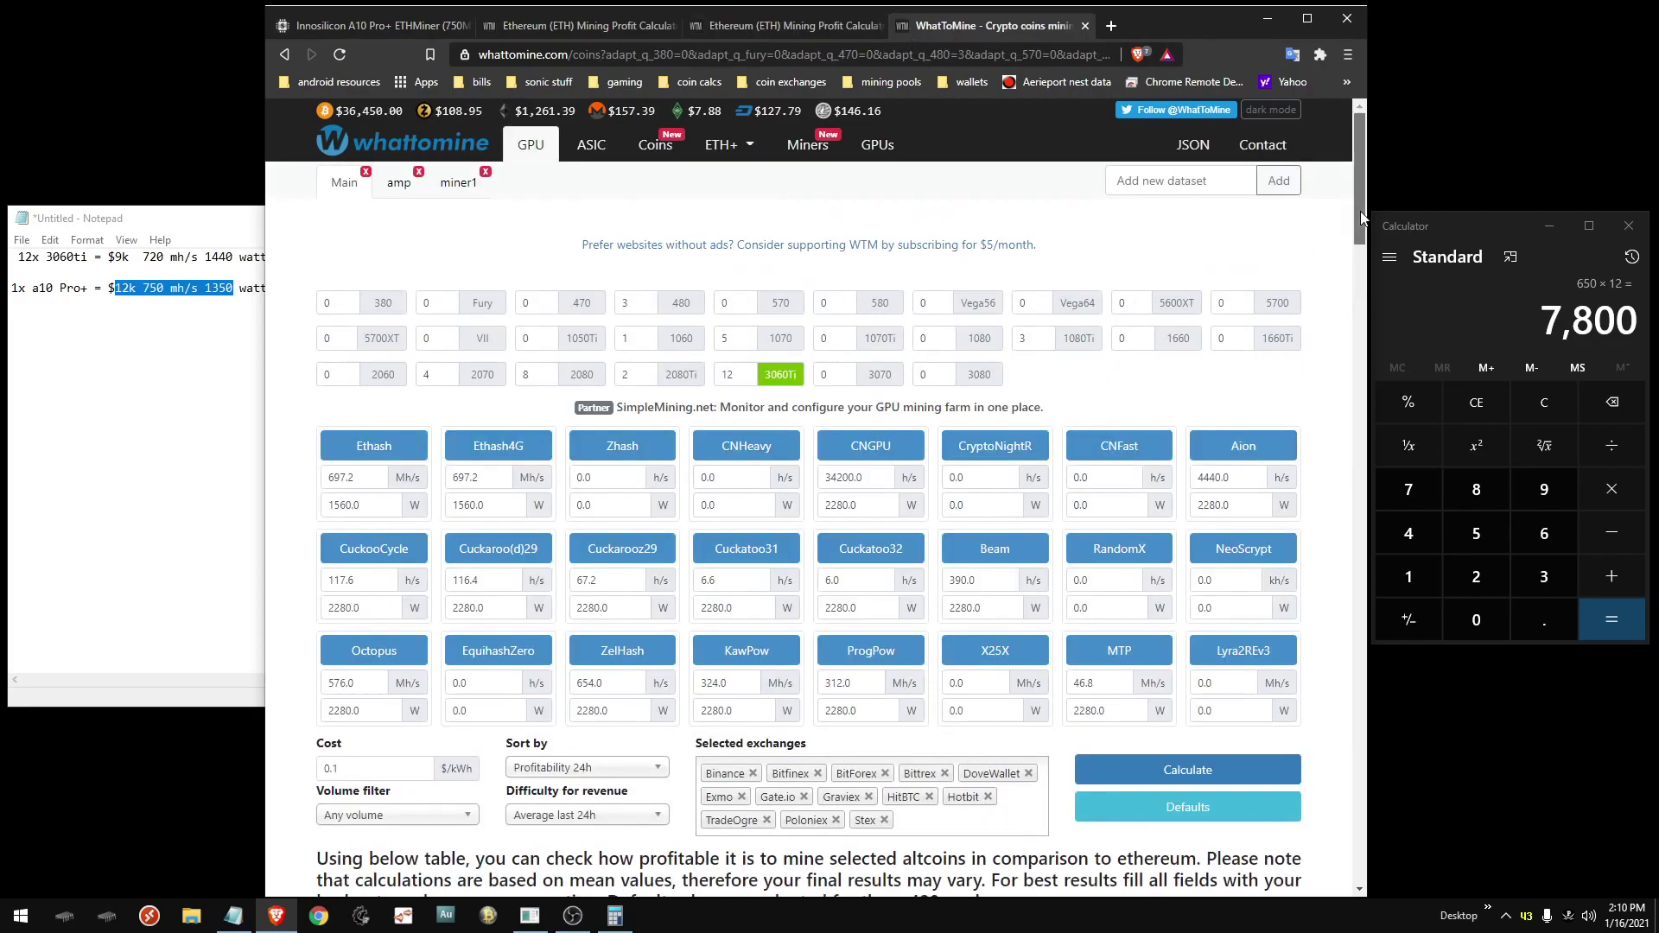
drag(1360, 211, 1368, 184)
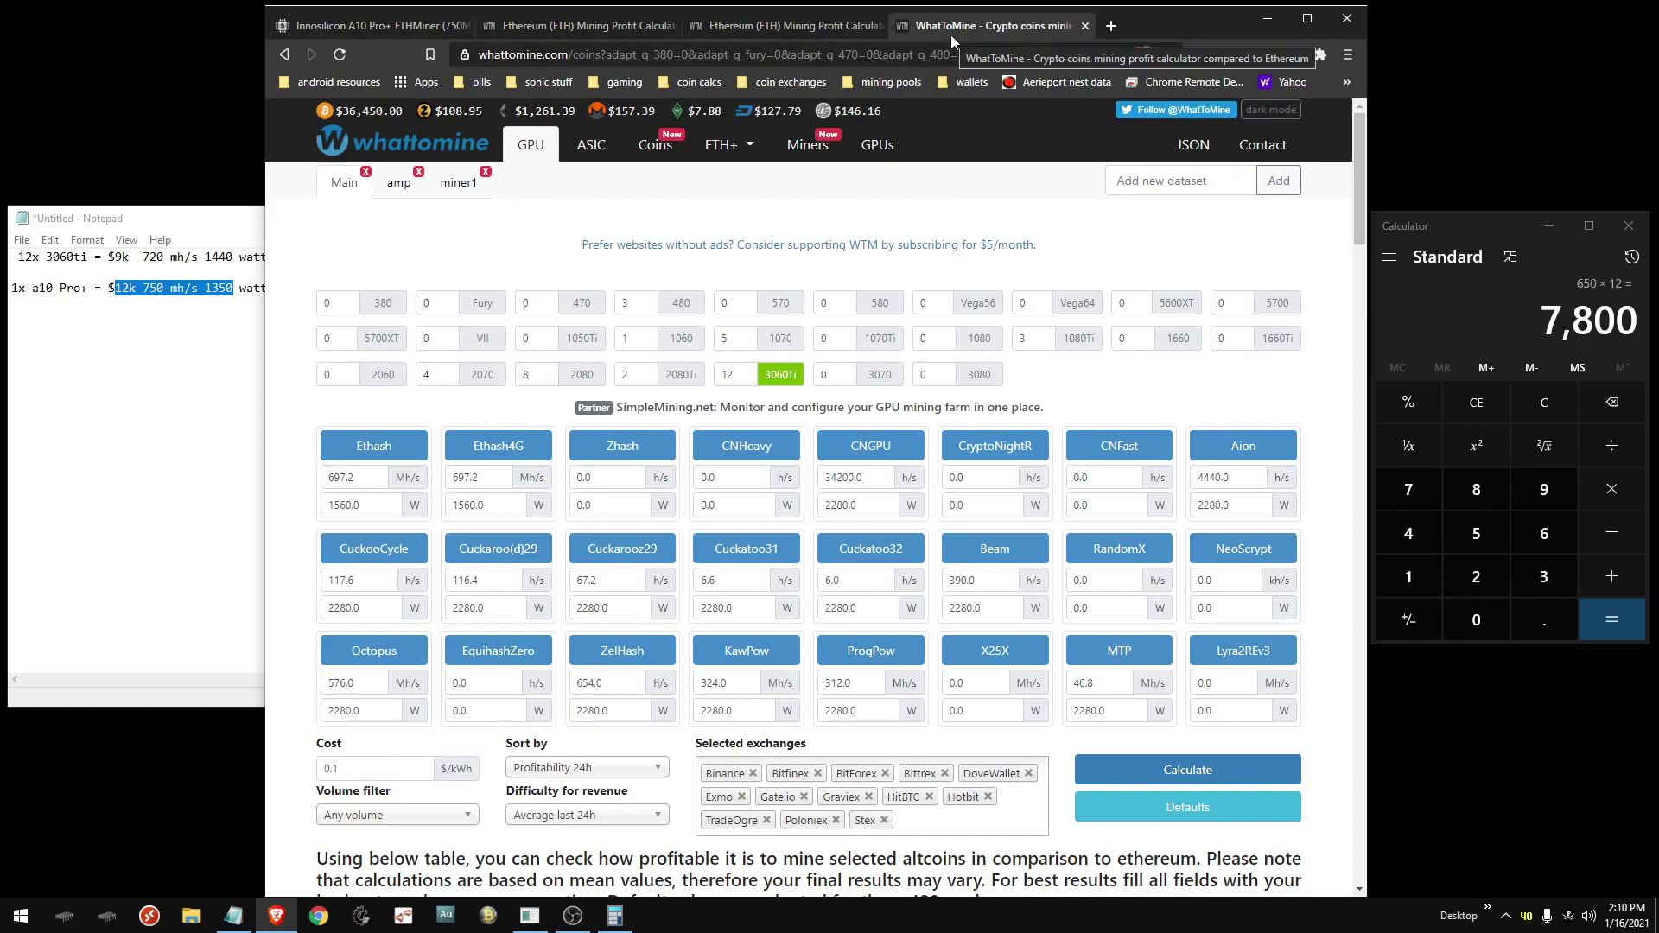
Step: Compare the ASIC's results with the 3060Ti rig, ending on its 169.70-day break-even
click(743, 28)
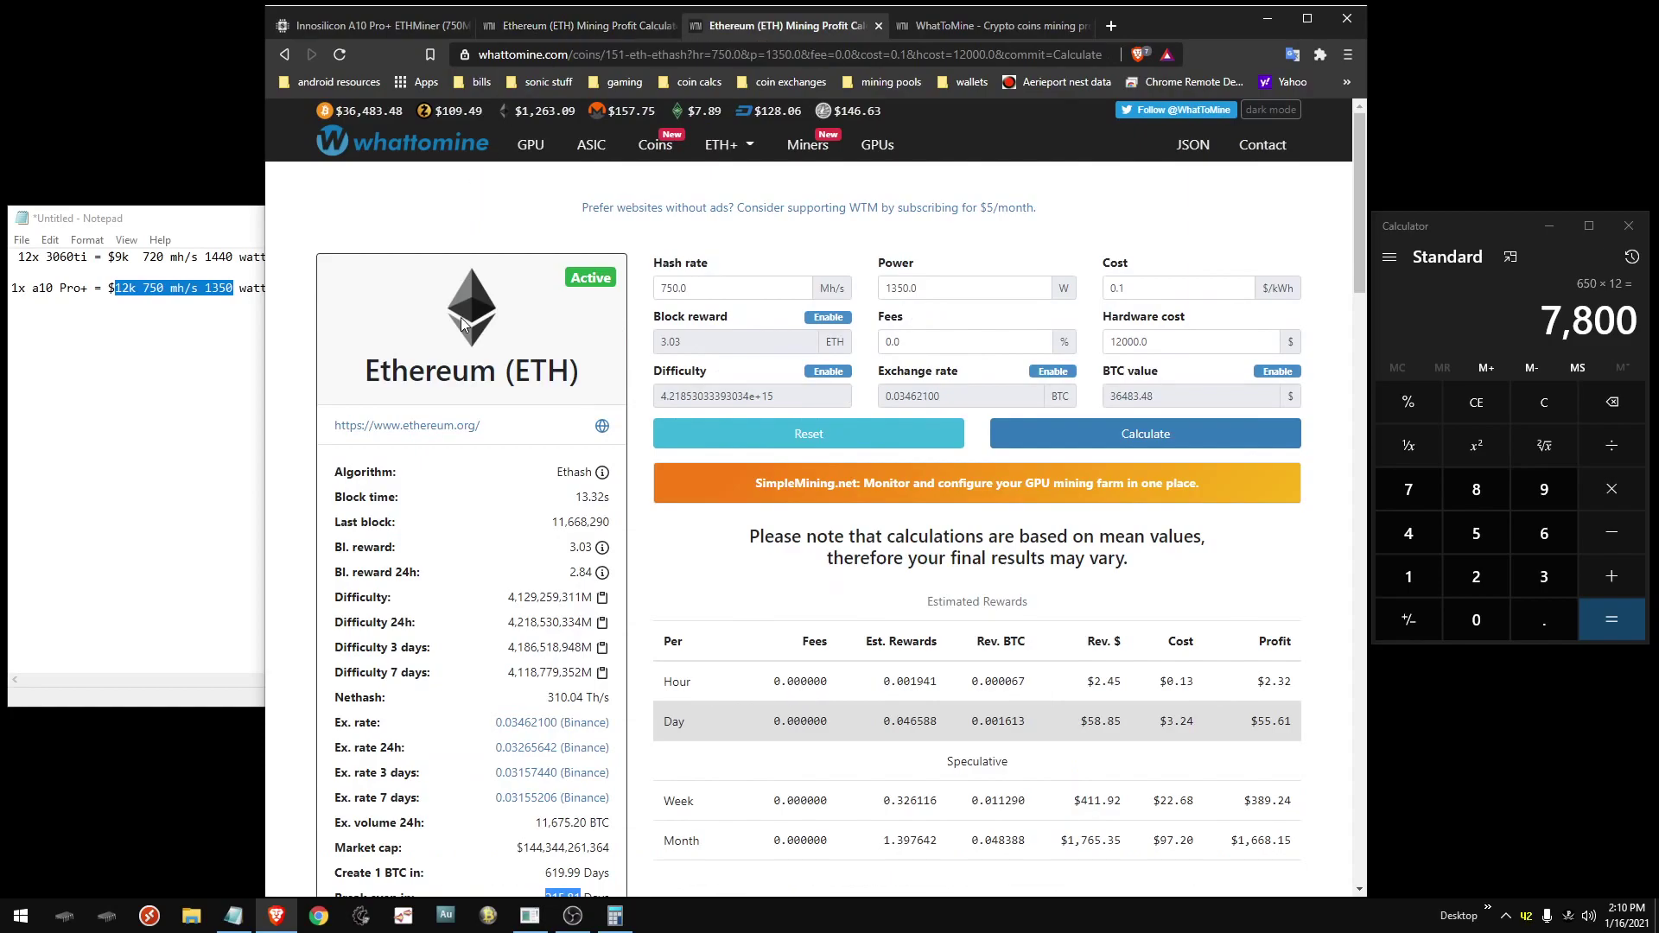
scroll(490, 363, down, 1)
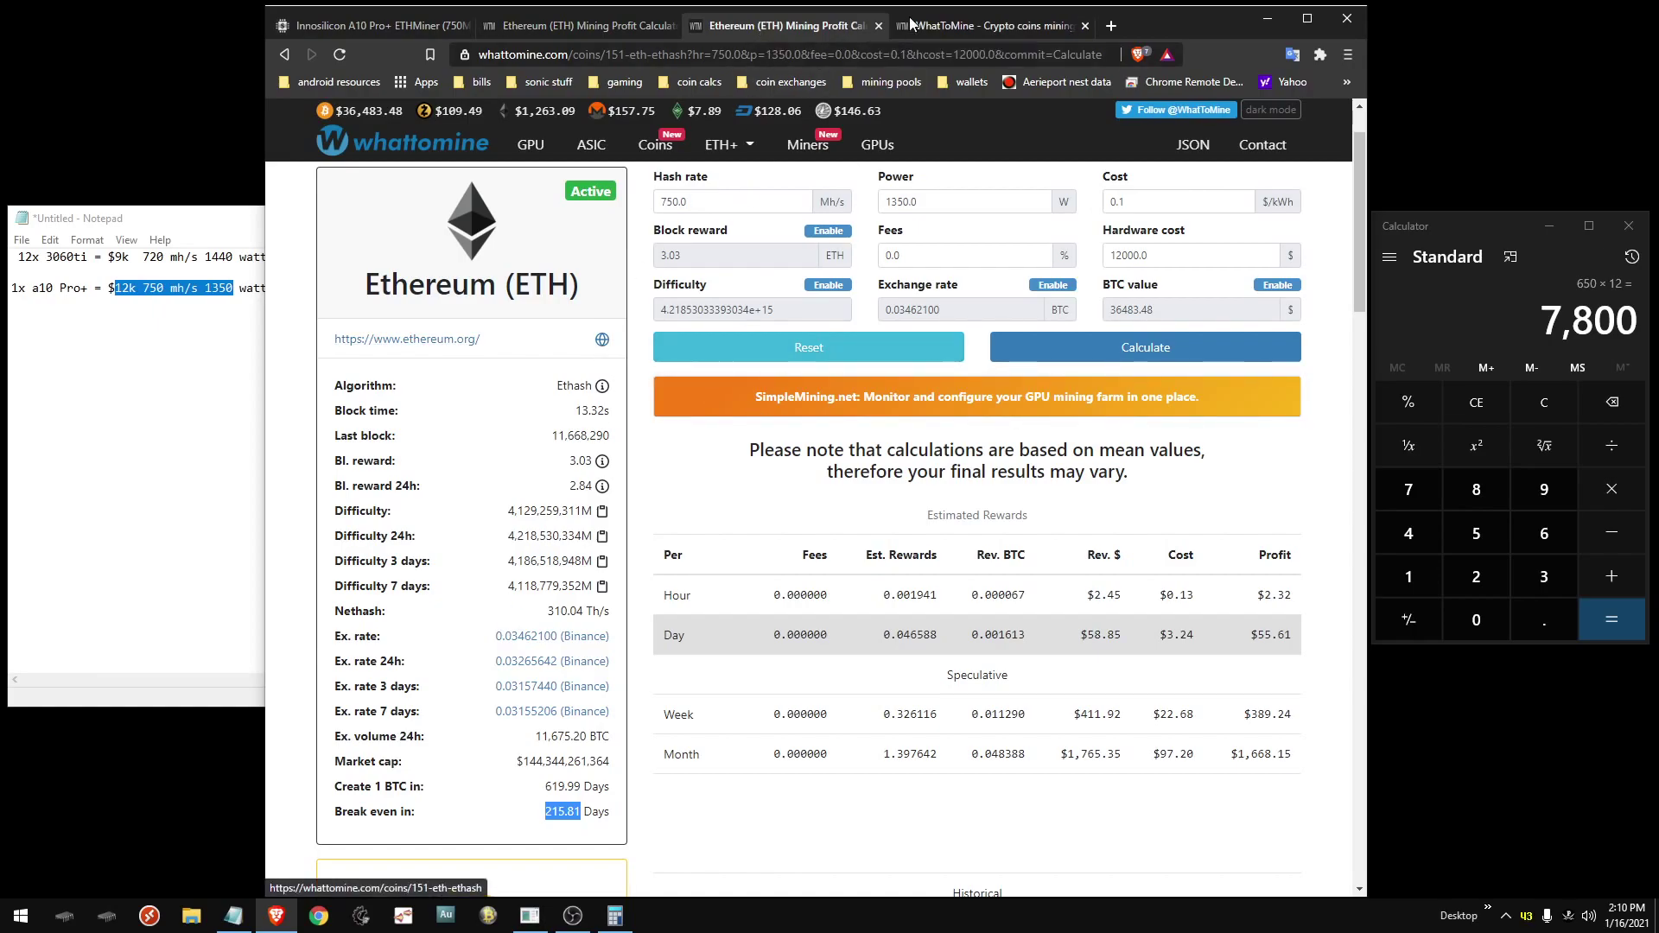
click(570, 26)
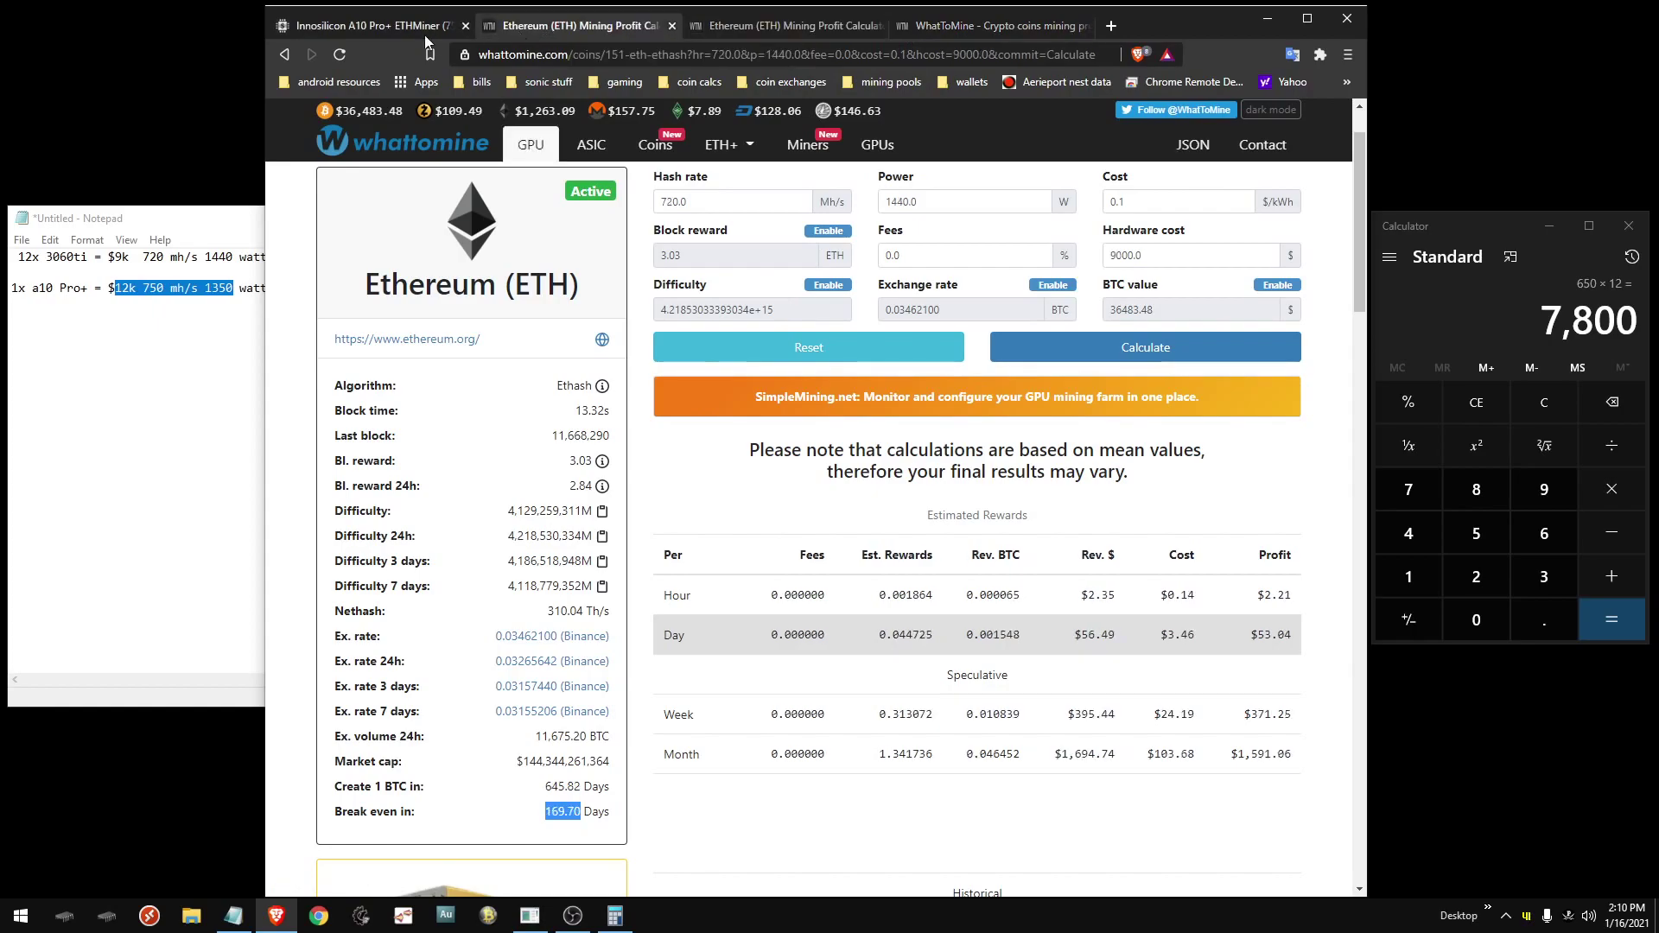
click(787, 26)
click(985, 26)
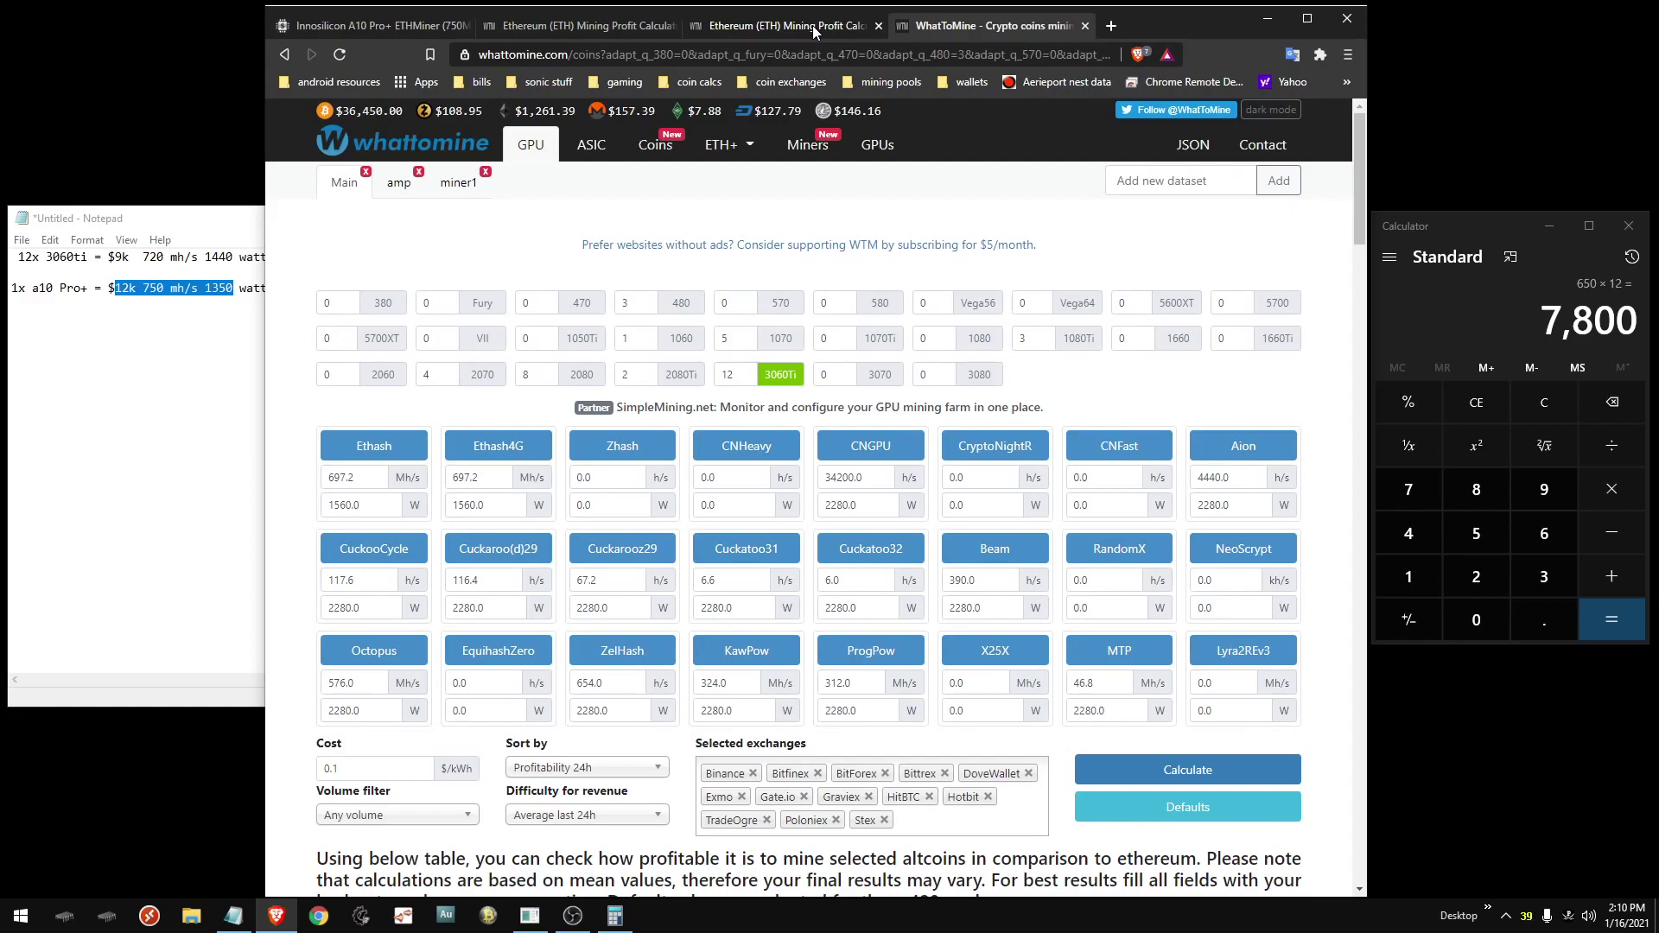
click(812, 25)
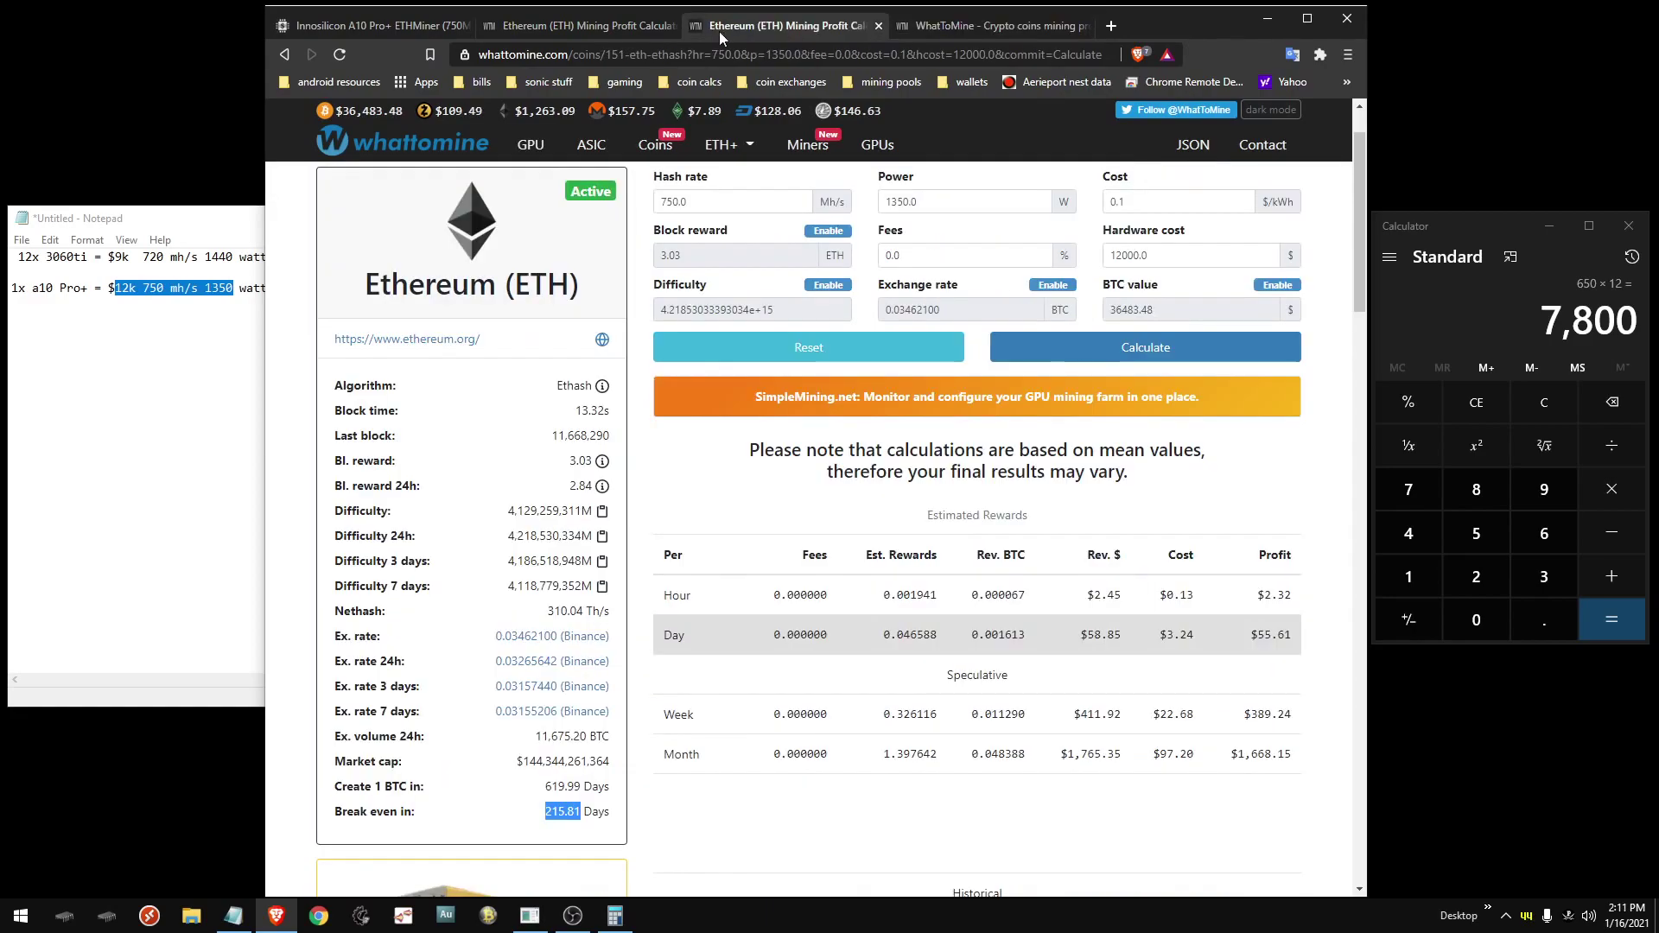
click(638, 28)
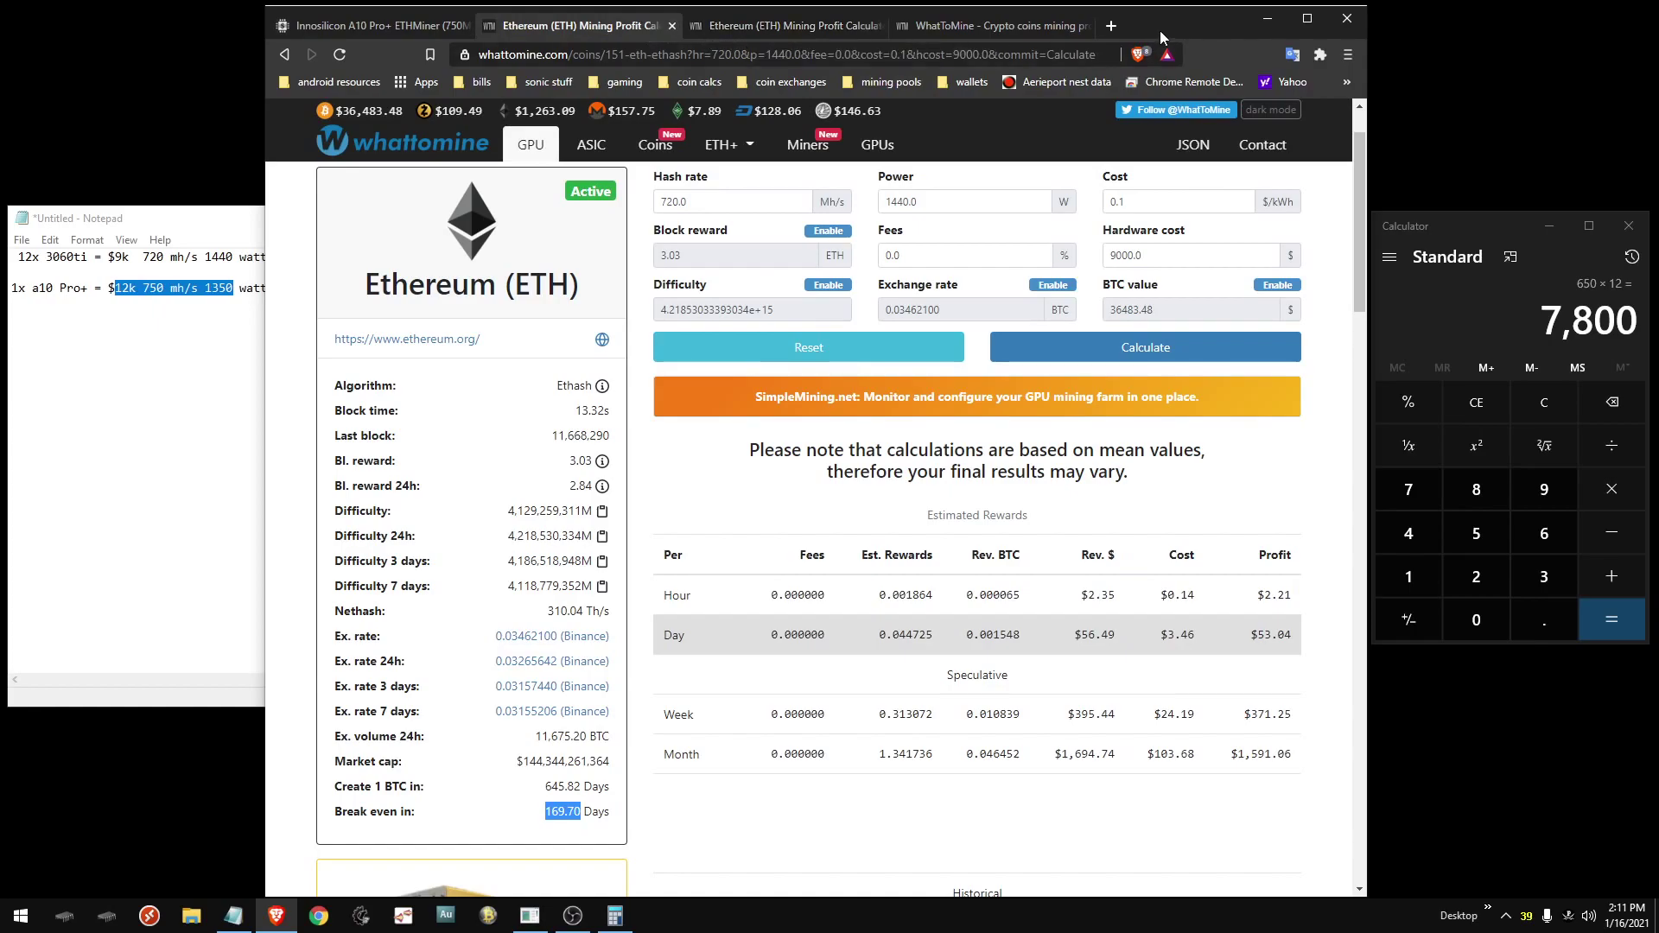
drag(1165, 23, 1160, 24)
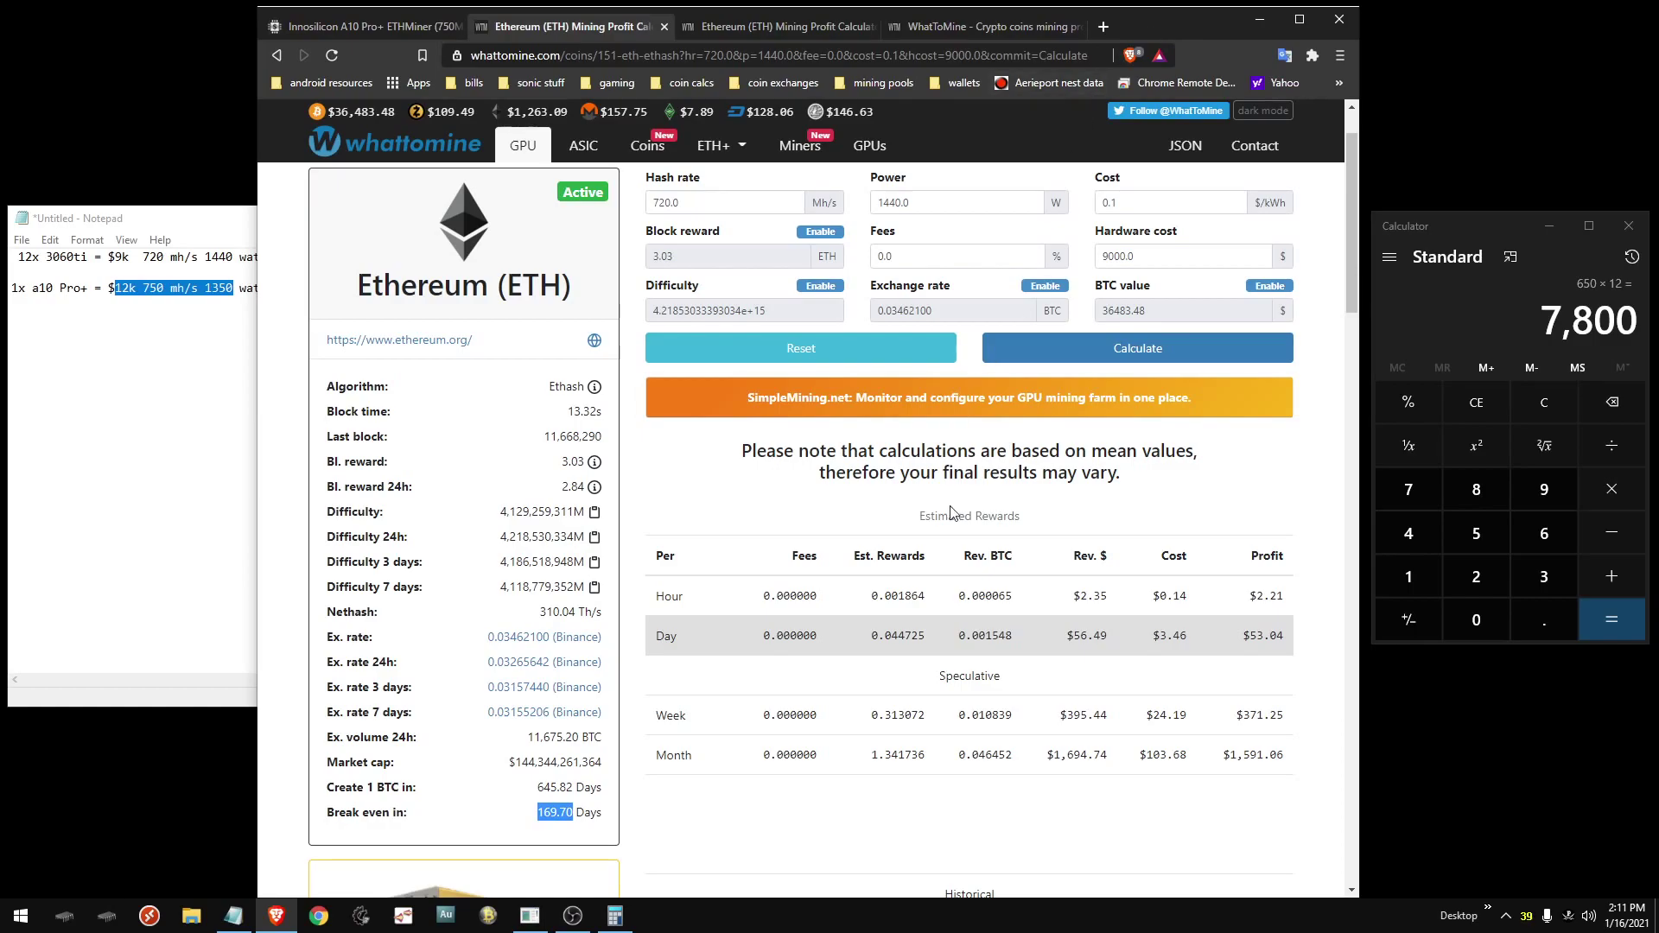
scroll(730, 506, down, 3)
scroll(730, 507, down, 15)
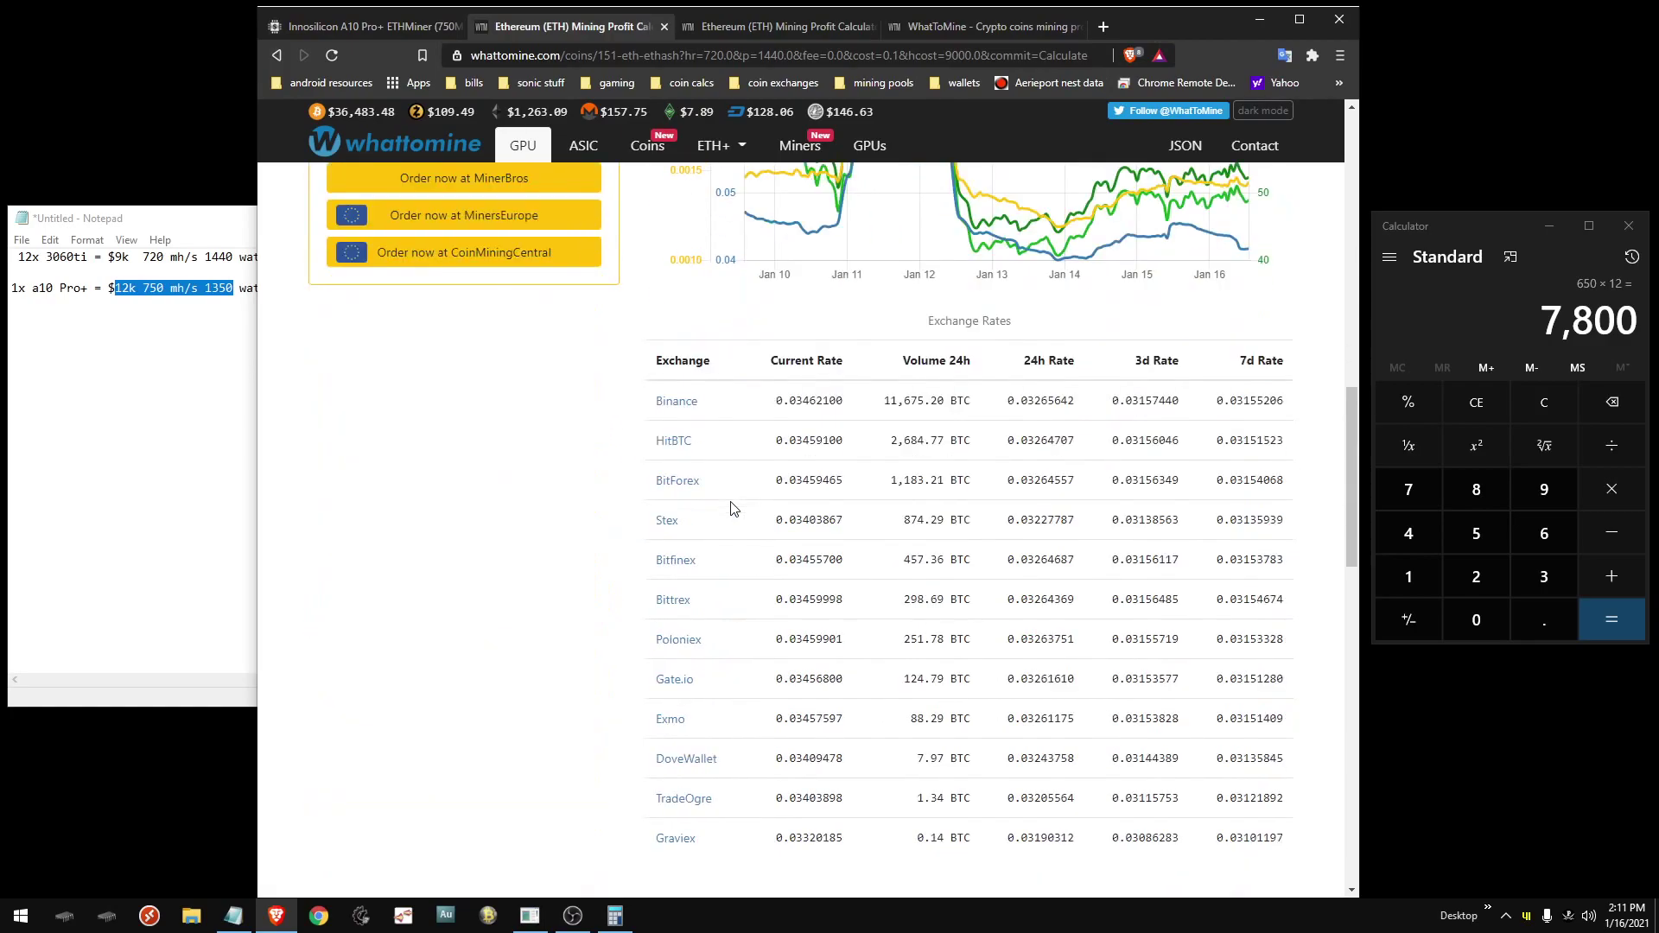
scroll(730, 507, up, 18)
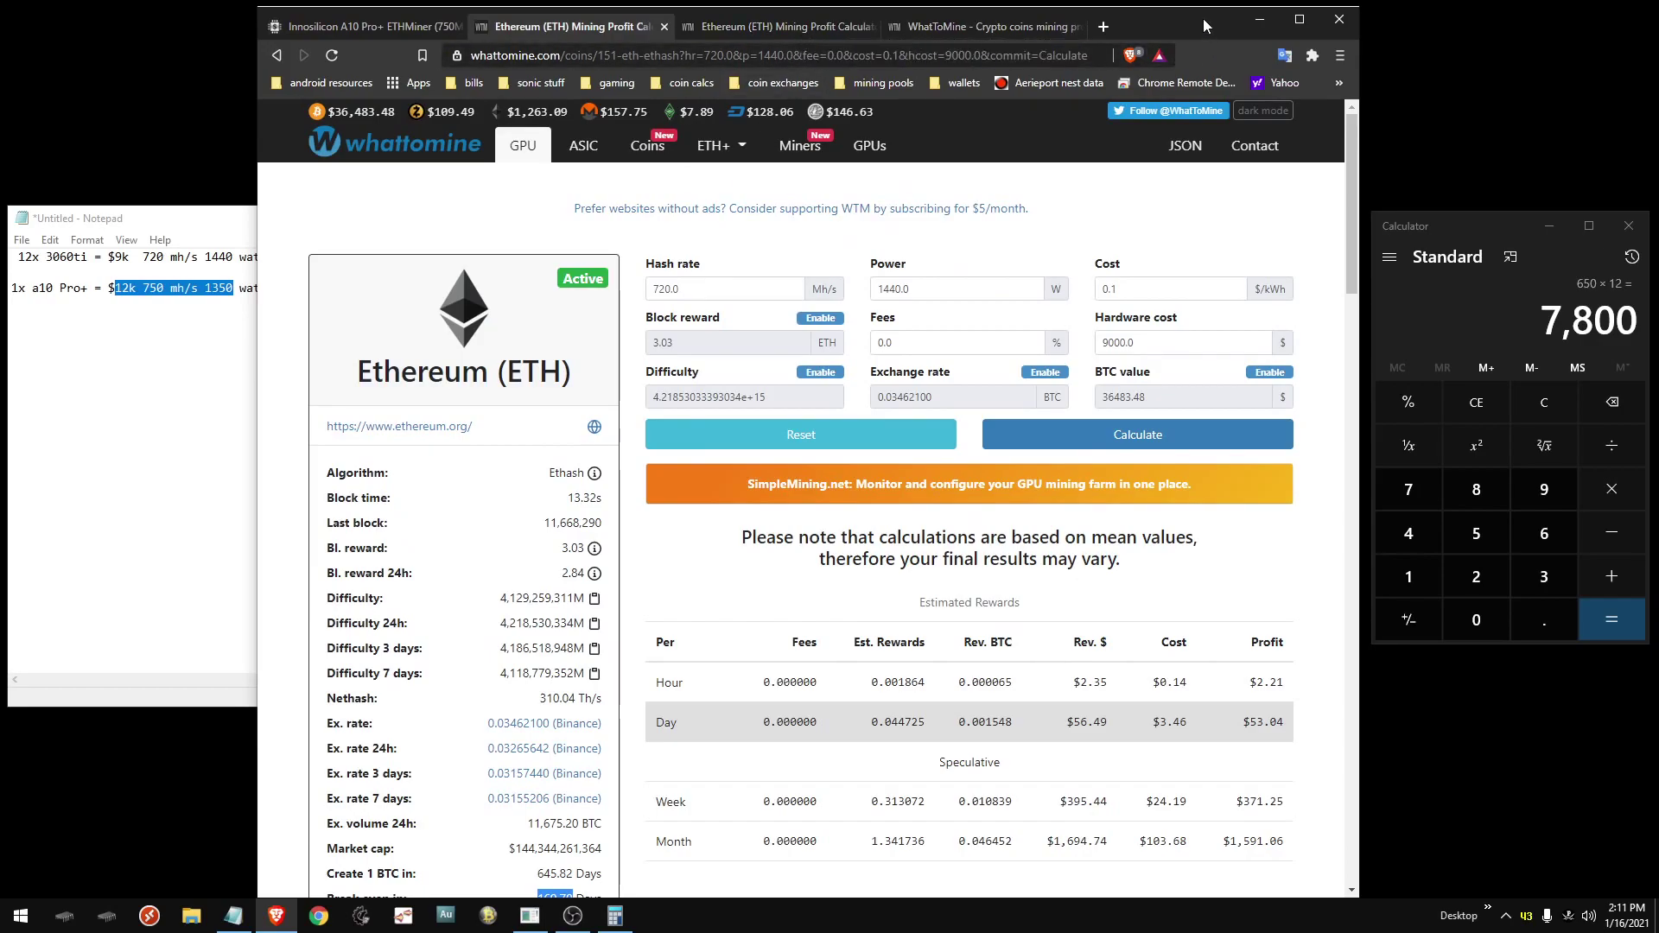
drag(1458, 239, 1456, 203)
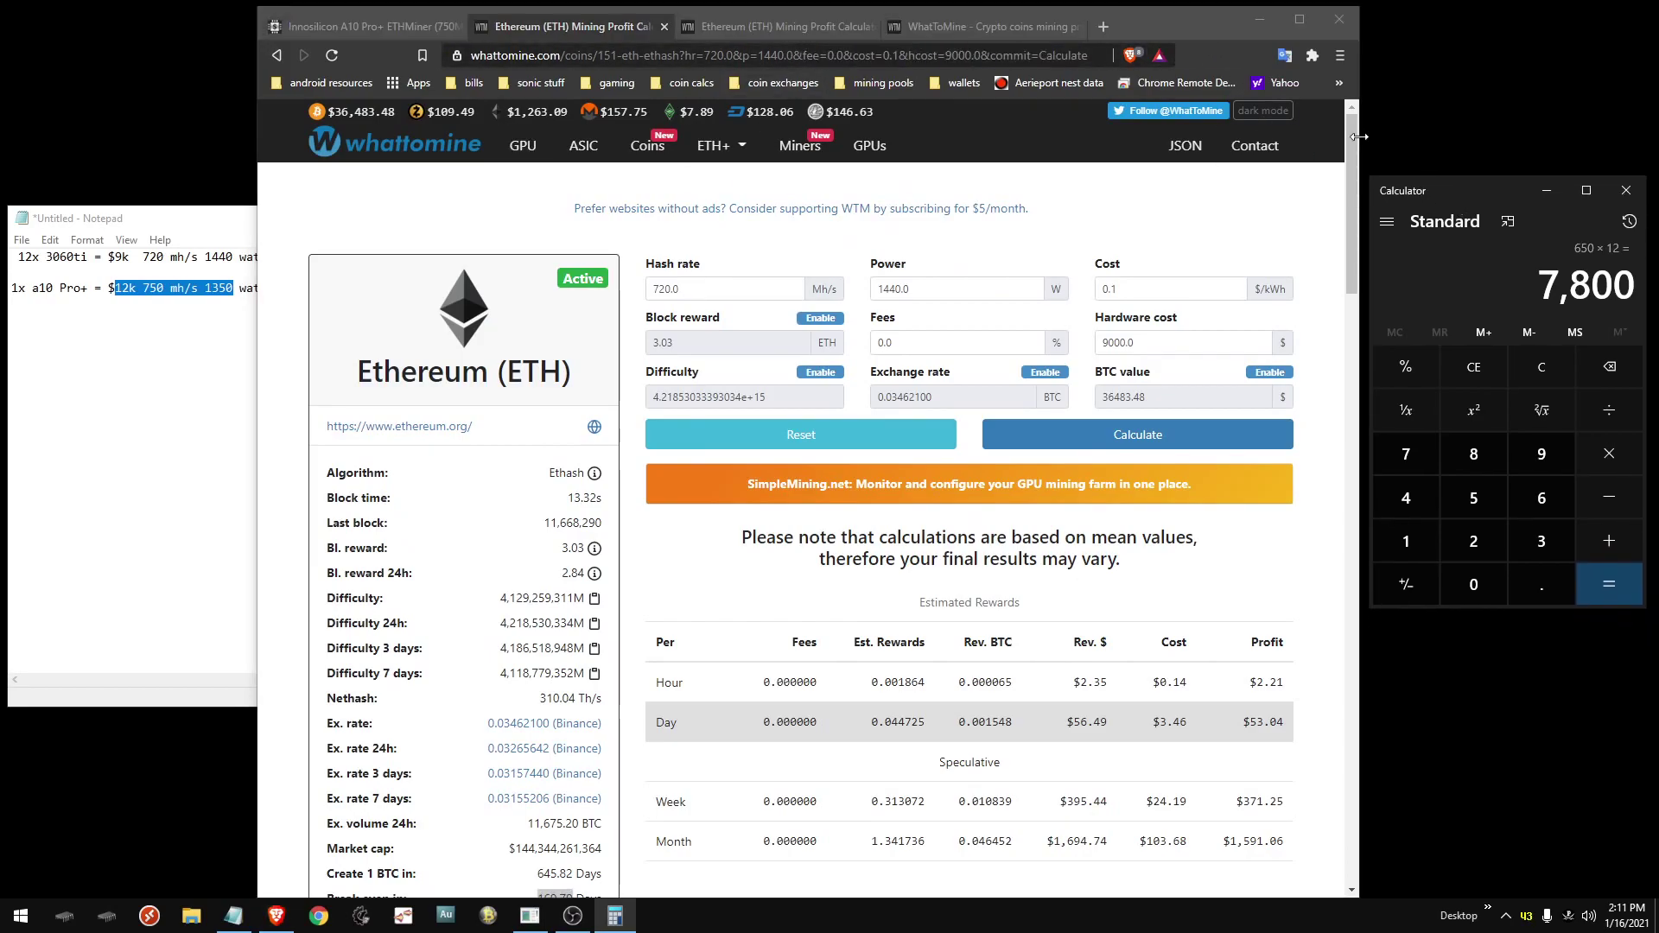
click(1132, 26)
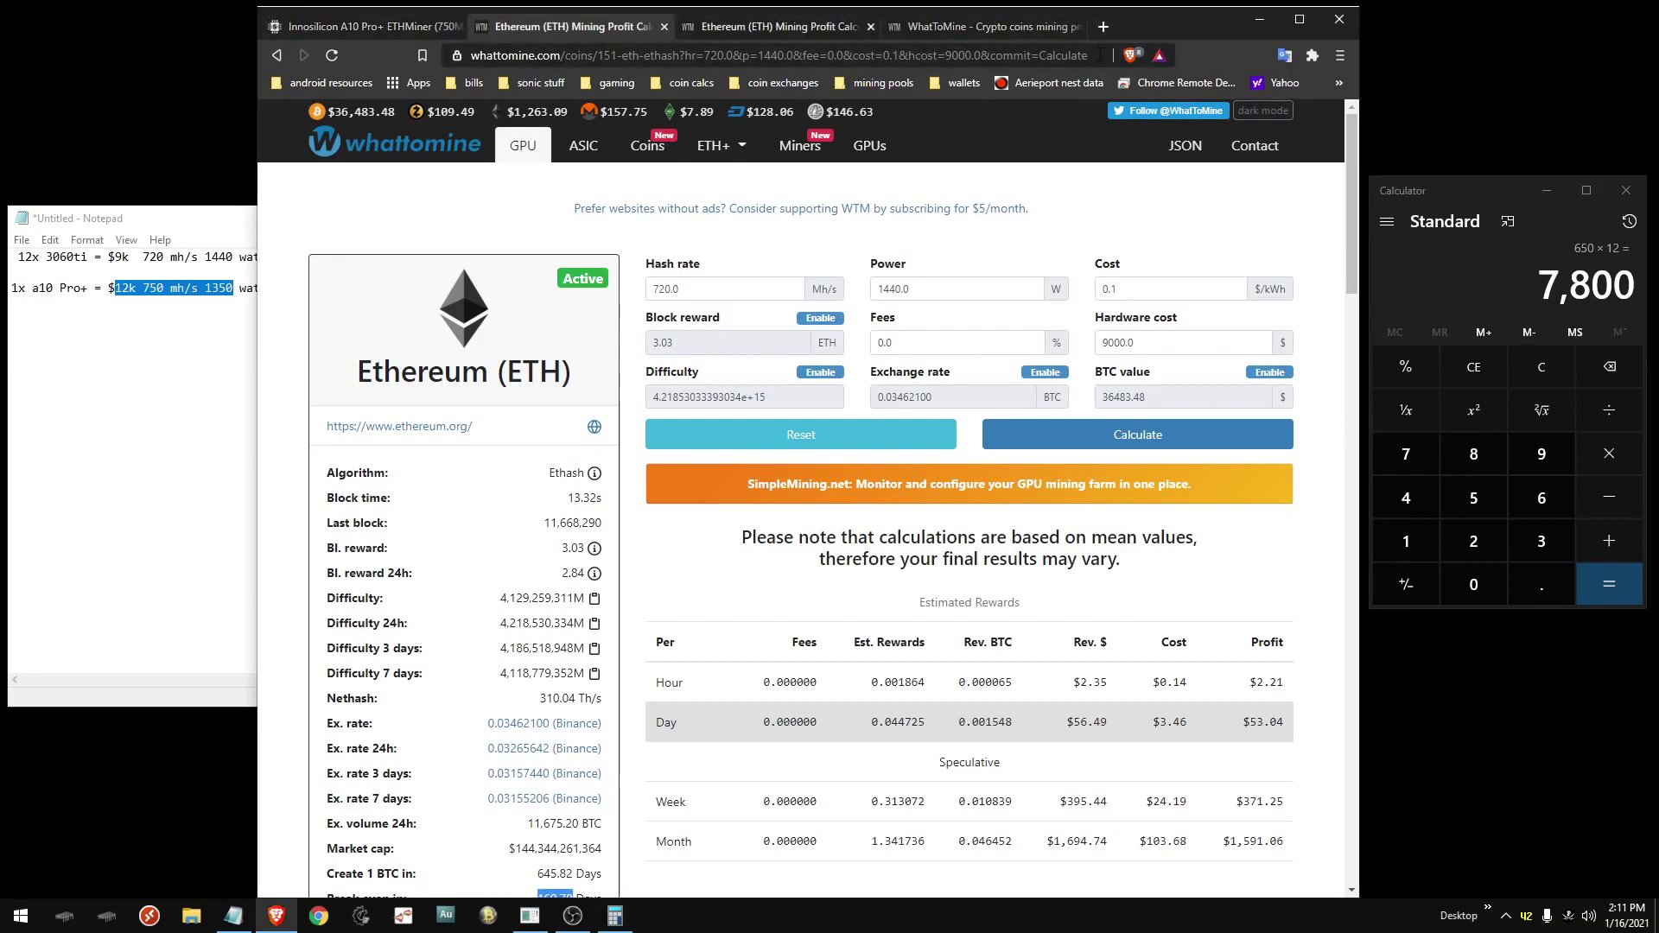